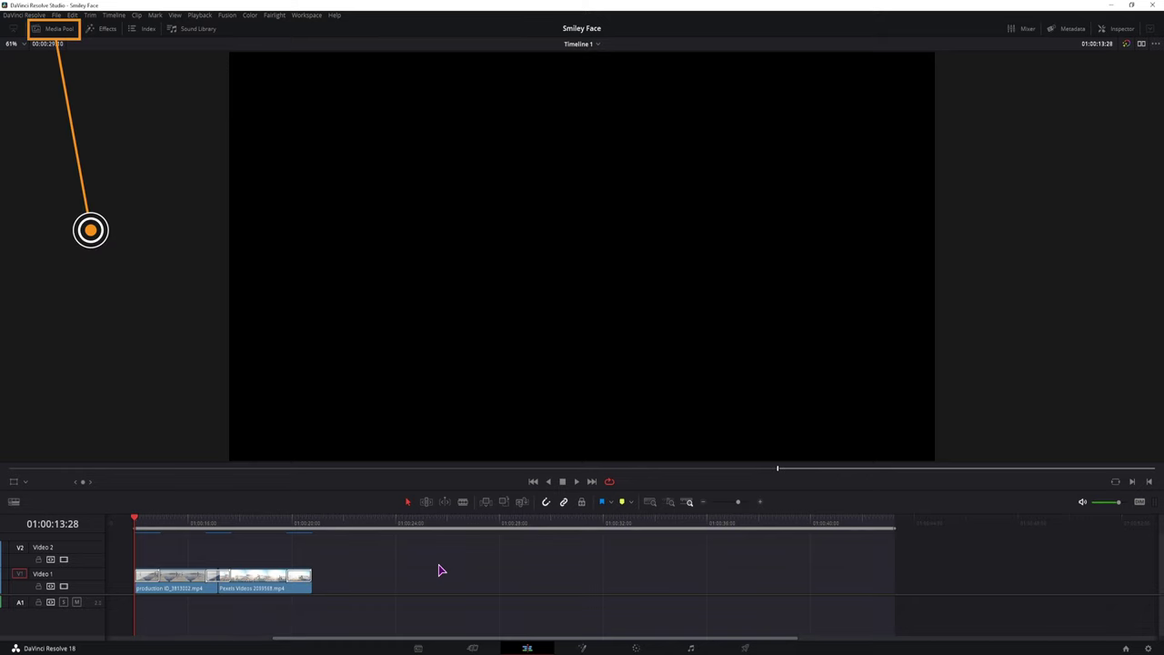
# Create a new Fusion composition clip named Fusion Composition 2 in the media pool.
pyautogui.click(56, 29)
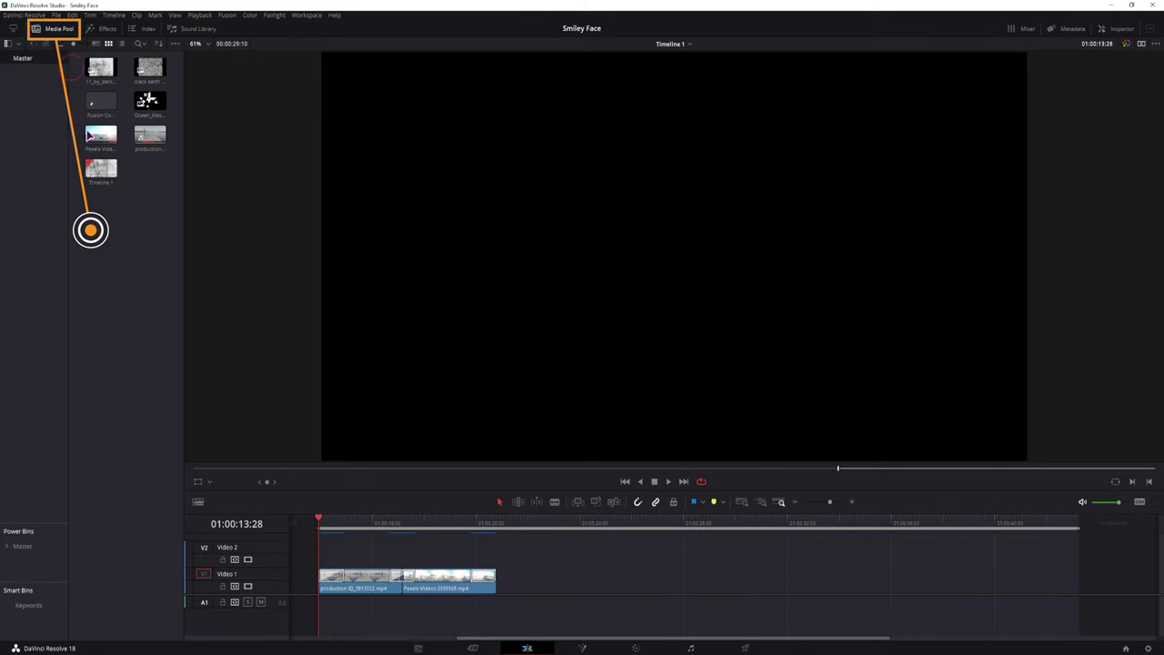
pyautogui.rightClick(117, 263)
pyautogui.click(148, 300)
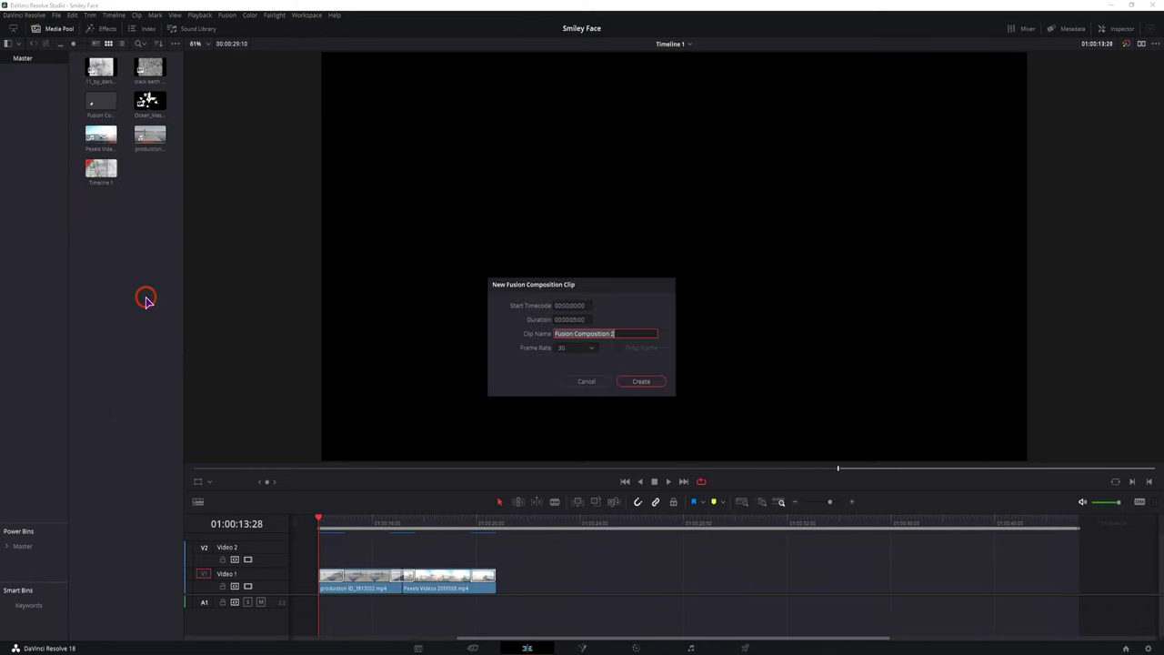
pyautogui.click(641, 381)
# Place the new Fusion composition on Video 1 after the existing clips and open it on the Fusion page.
pyautogui.moveTo(150, 102); pyautogui.dragTo(579, 580)
pyautogui.click(585, 523)
pyautogui.click(612, 583)
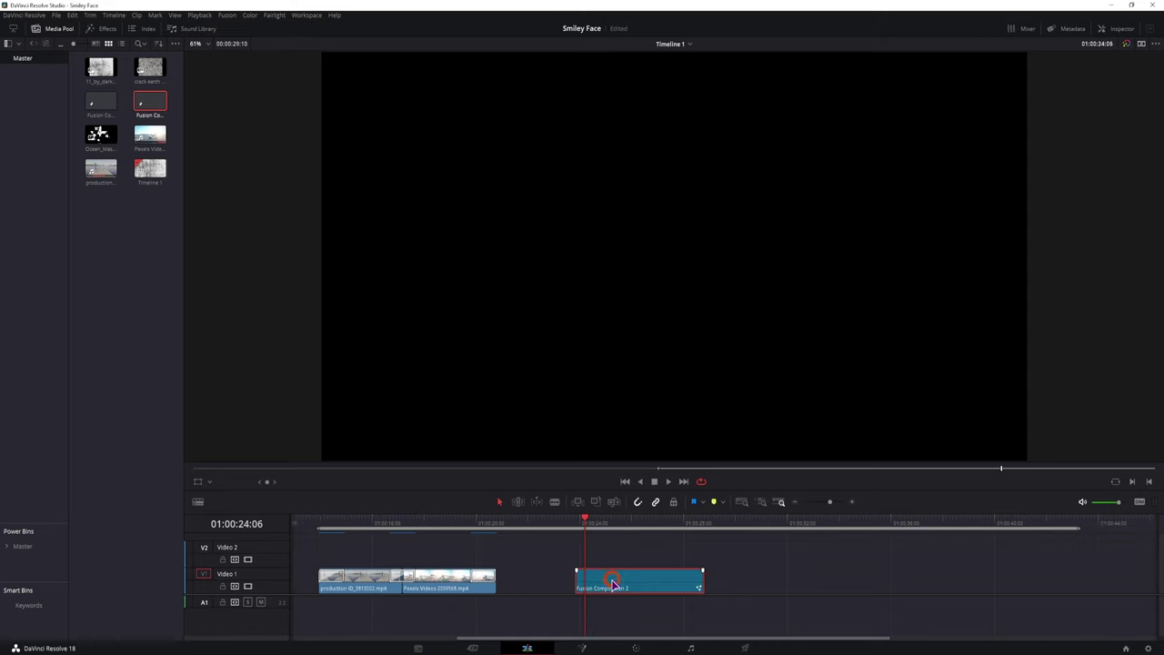
pyautogui.click(606, 524)
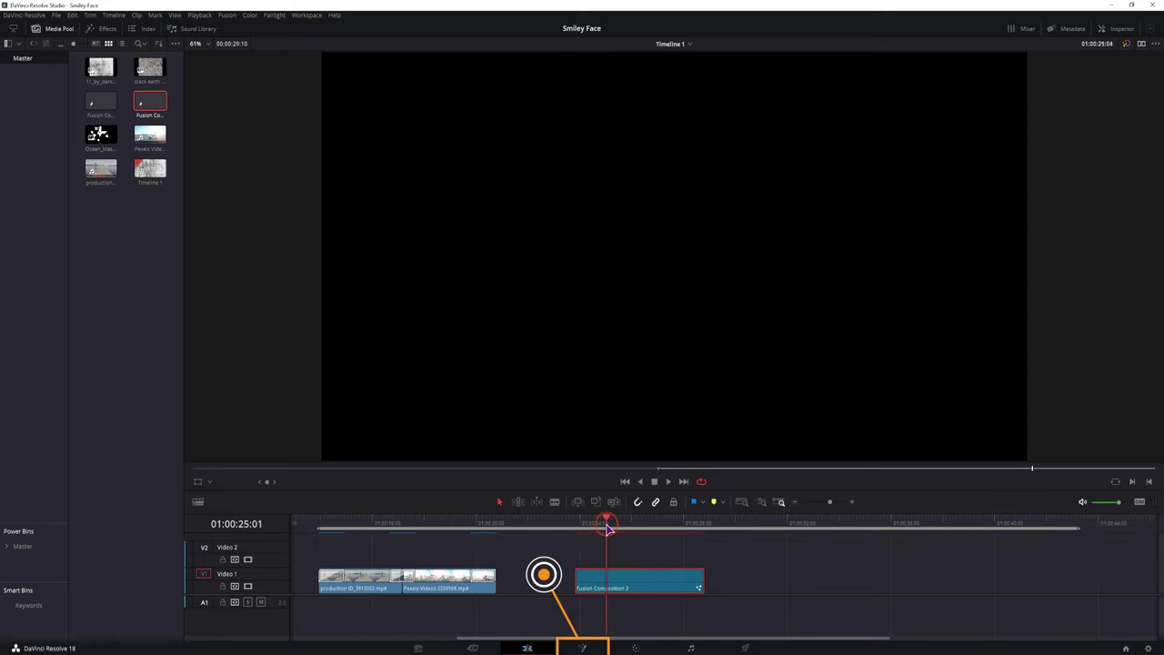
pyautogui.click(583, 648)
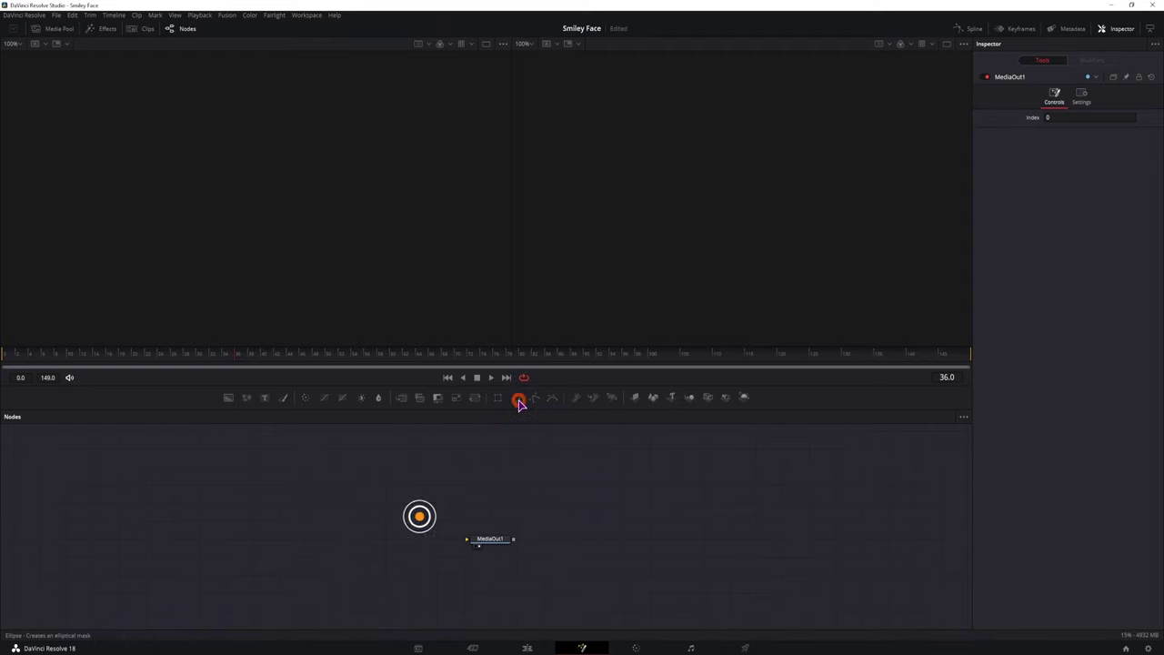
# Add two ellipse masks, each feeding its own Background node, and show the second background in the first viewer.
pyautogui.moveTo(516, 398); pyautogui.dragTo(246, 475)
pyautogui.moveTo(517, 400); pyautogui.dragTo(169, 523)
pyautogui.click(255, 469)
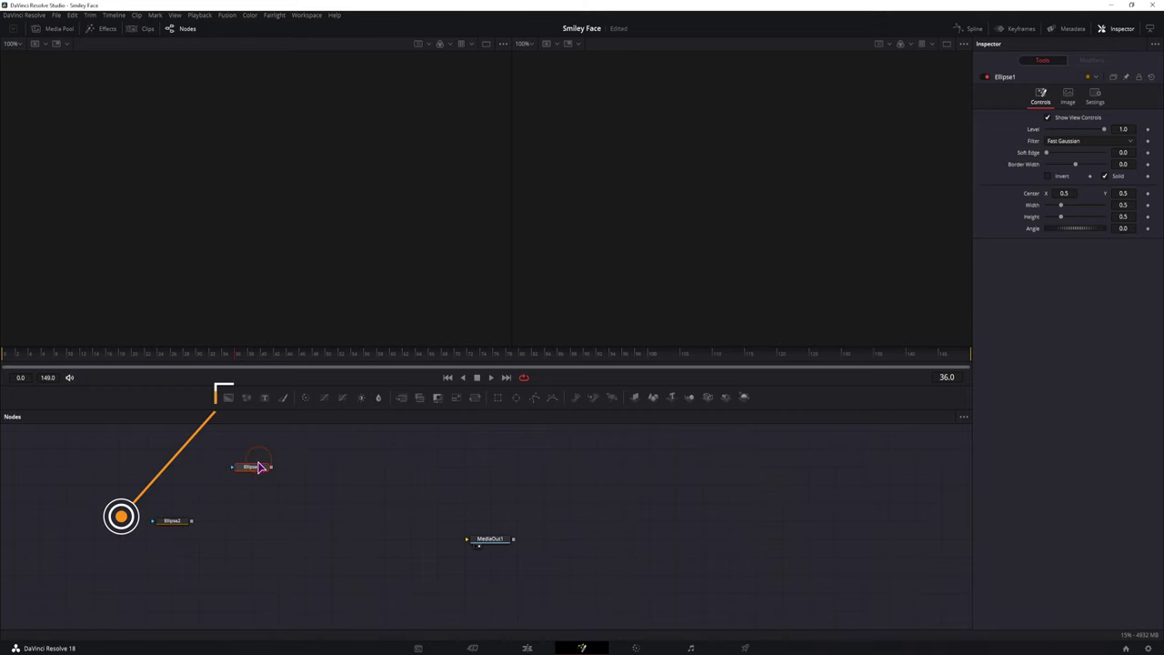
pyautogui.moveTo(228, 397); pyautogui.dragTo(234, 506)
pyautogui.click(168, 525)
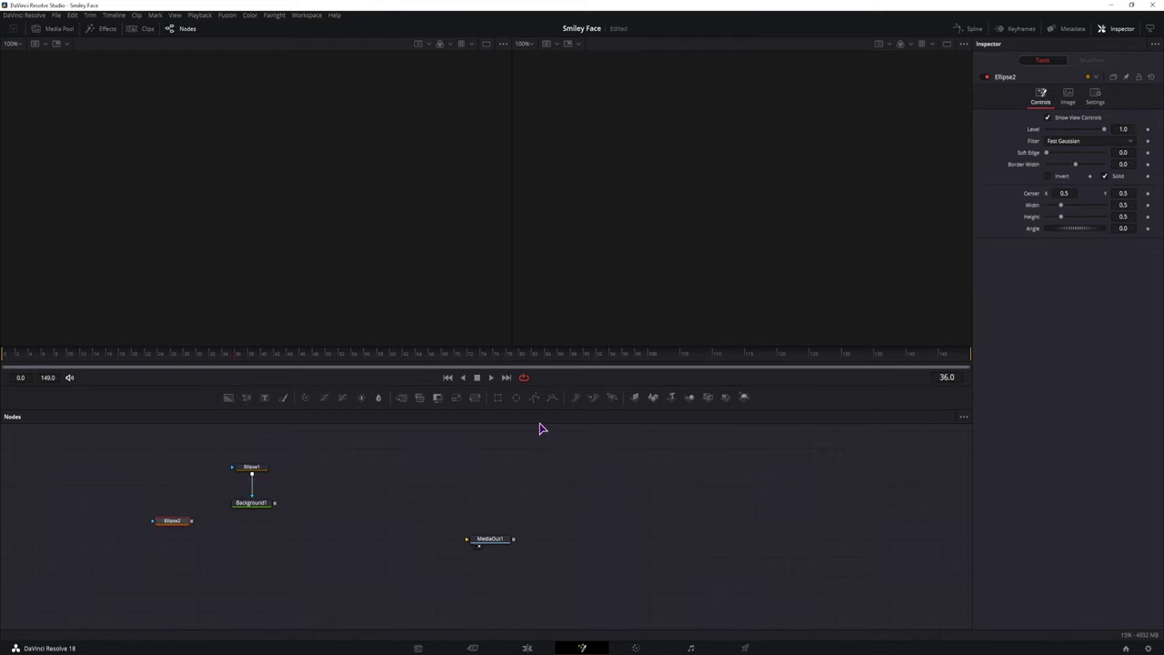
pyautogui.moveTo(228, 398); pyautogui.dragTo(250, 522)
pyautogui.press('1')
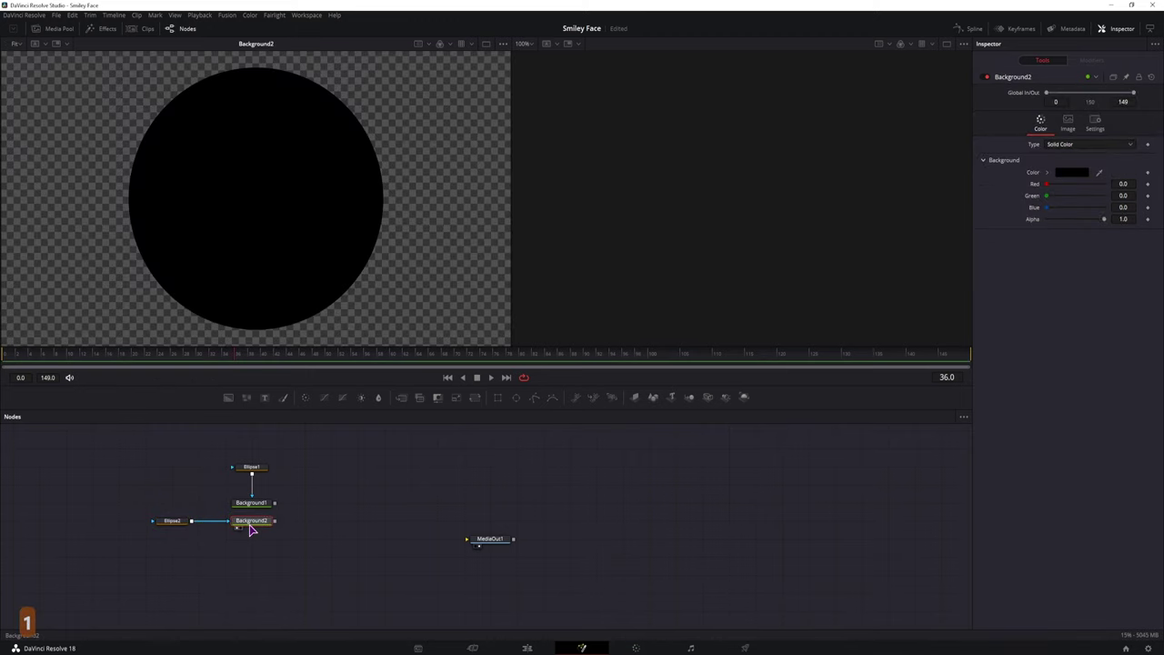
# Set the second background's color to bright yellow, about red 0.898, green 0.898 and blue 0.114.
pyautogui.click(1064, 173)
pyautogui.click(655, 261)
pyautogui.click(687, 262)
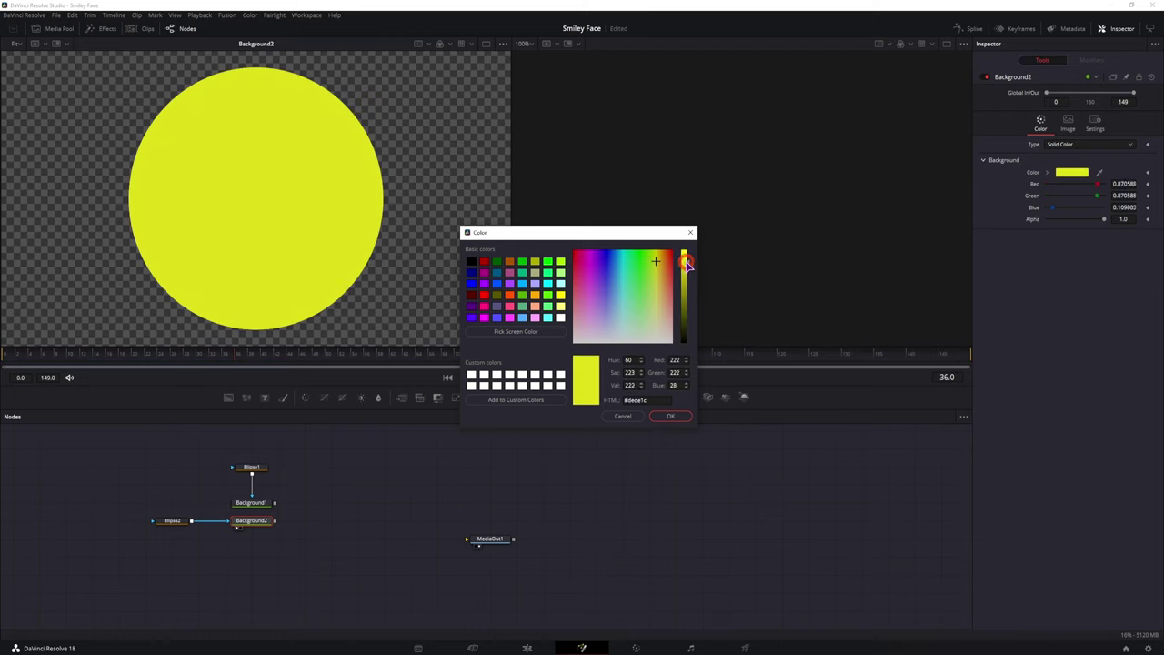
pyautogui.moveTo(687, 262); pyautogui.dragTo(686, 260)
pyautogui.click(669, 417)
pyautogui.click(307, 533)
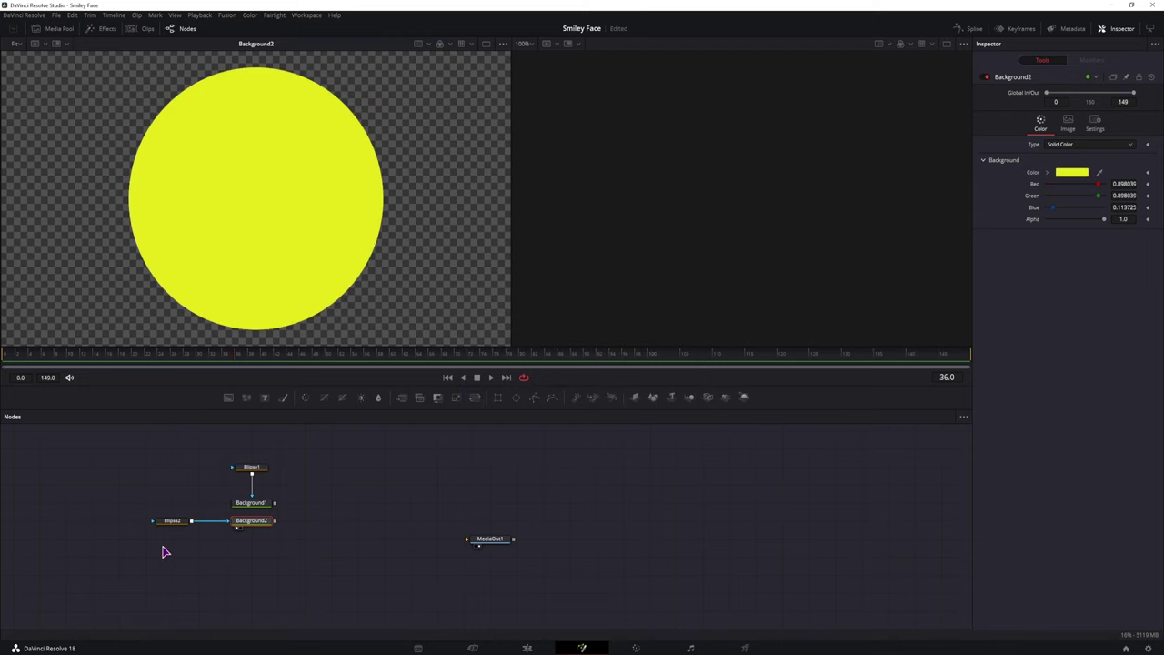
# Move the first ellipse and its background aside and merge that background over the yellow one.
pyautogui.moveTo(298, 508); pyautogui.dragTo(240, 454)
pyautogui.moveTo(259, 502); pyautogui.dragTo(313, 502)
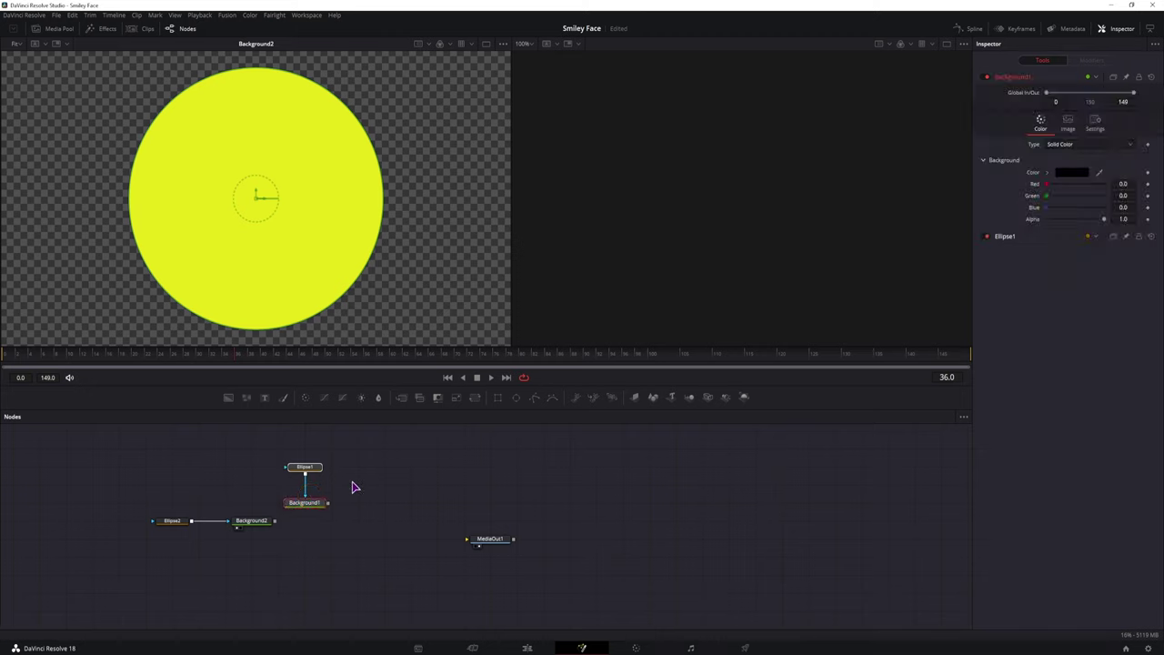
pyautogui.click(304, 468)
pyautogui.moveTo(329, 502); pyautogui.dragTo(244, 523)
pyautogui.click(244, 526)
pyautogui.click(300, 525)
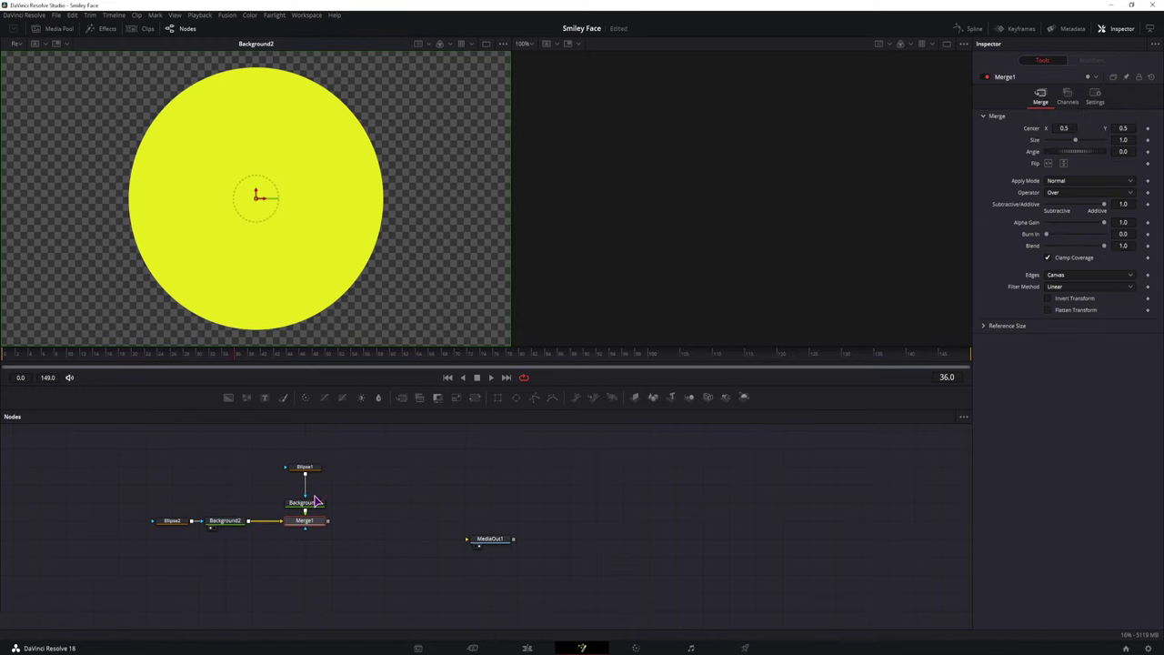
# Shape Ellipse1 into a small oval right eye and chain in a pasted copy as a slightly larger left eye.
pyautogui.click(305, 468)
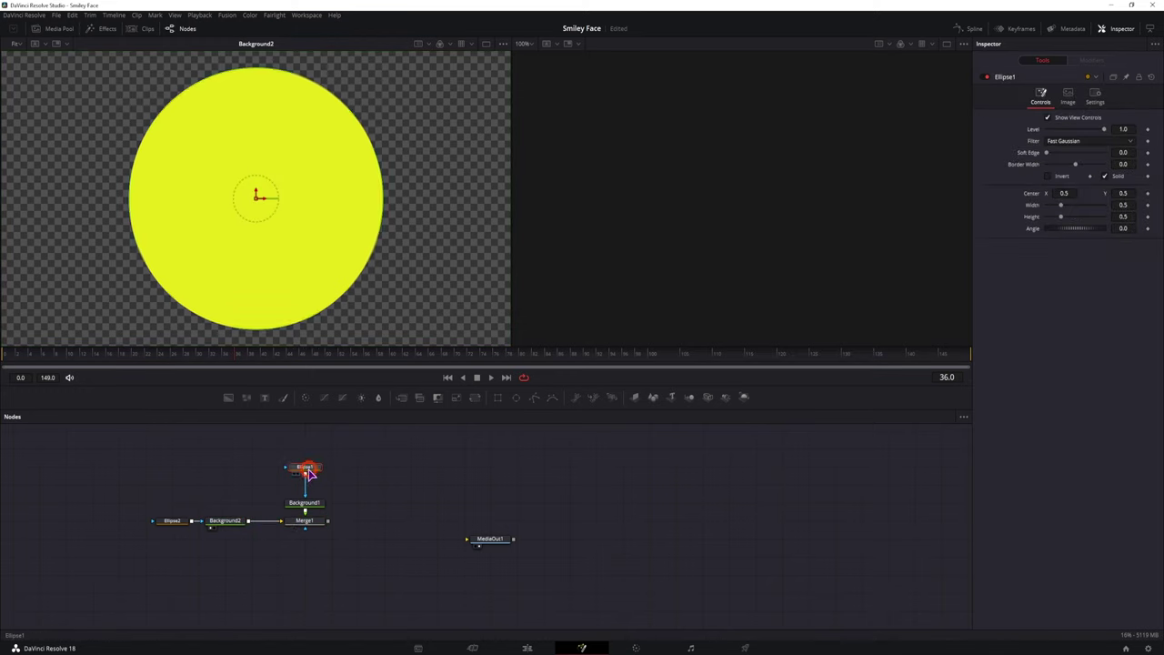
pyautogui.moveTo(347, 108); pyautogui.dragTo(296, 168)
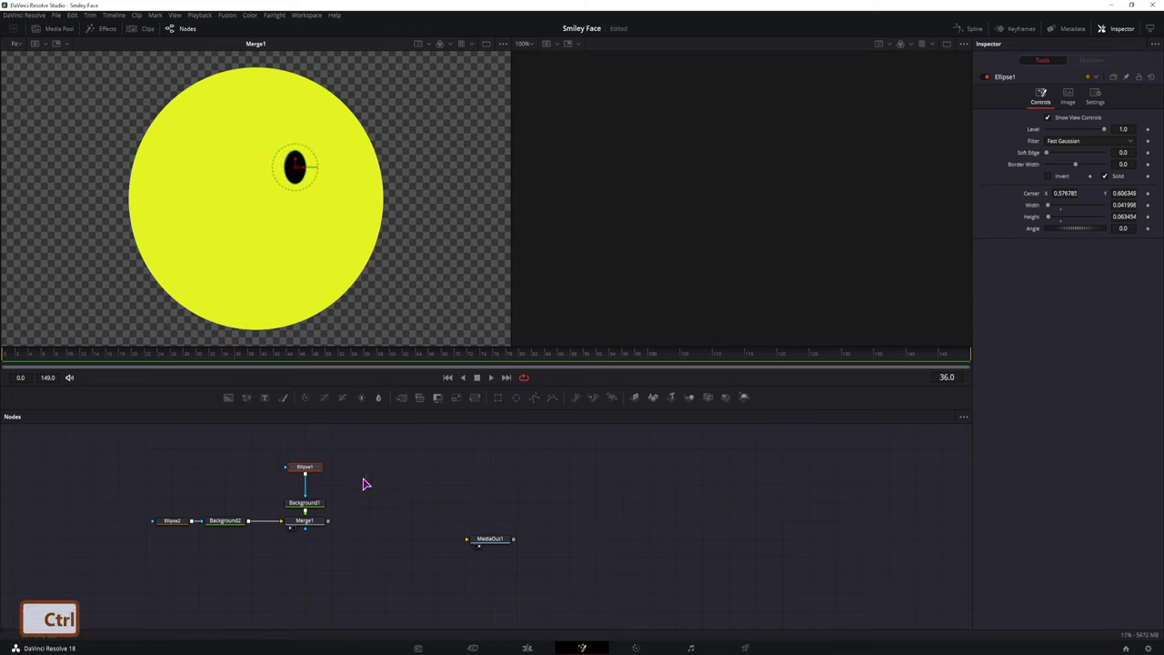
pyautogui.hotkey('ctrl', 'c')
pyautogui.hotkey('ctrl', 'v')
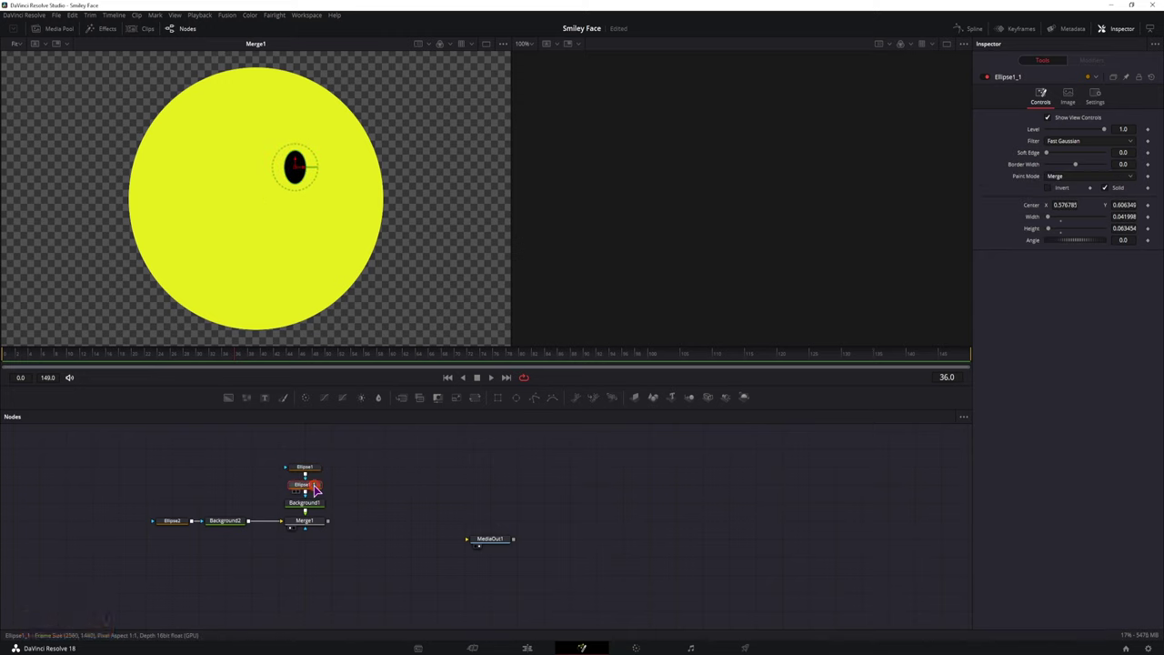
pyautogui.moveTo(300, 169); pyautogui.dragTo(240, 169)
pyautogui.click(337, 457)
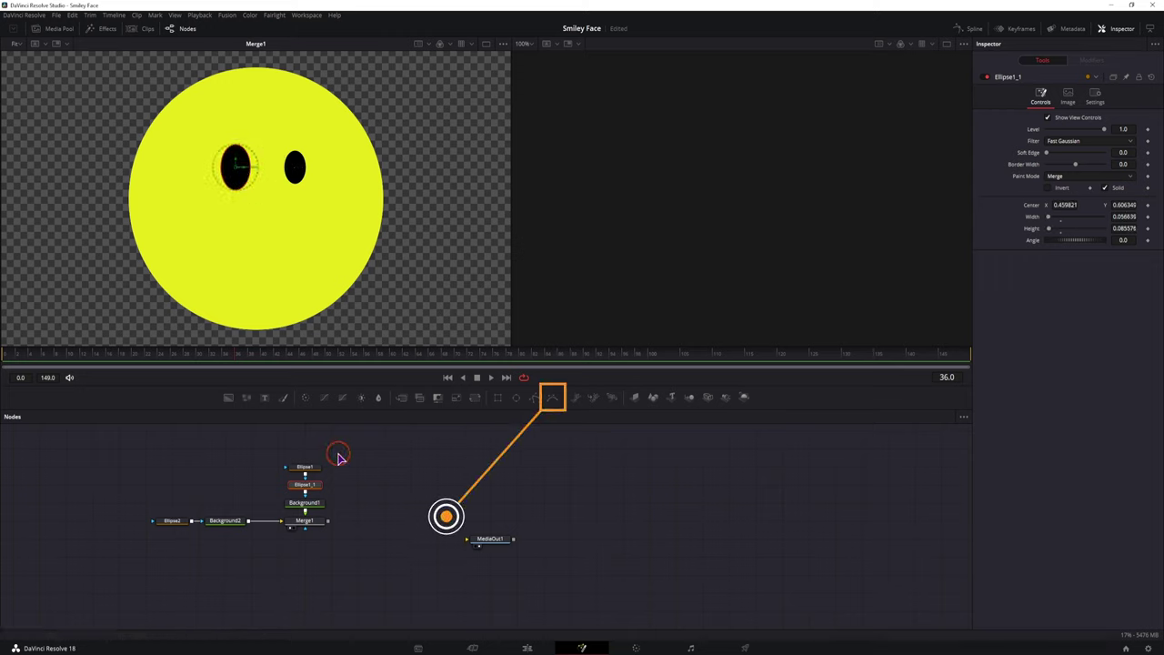
# Draw a four-point B-spline smile below the eyes and set its border width to 0.0082.
pyautogui.click(552, 401)
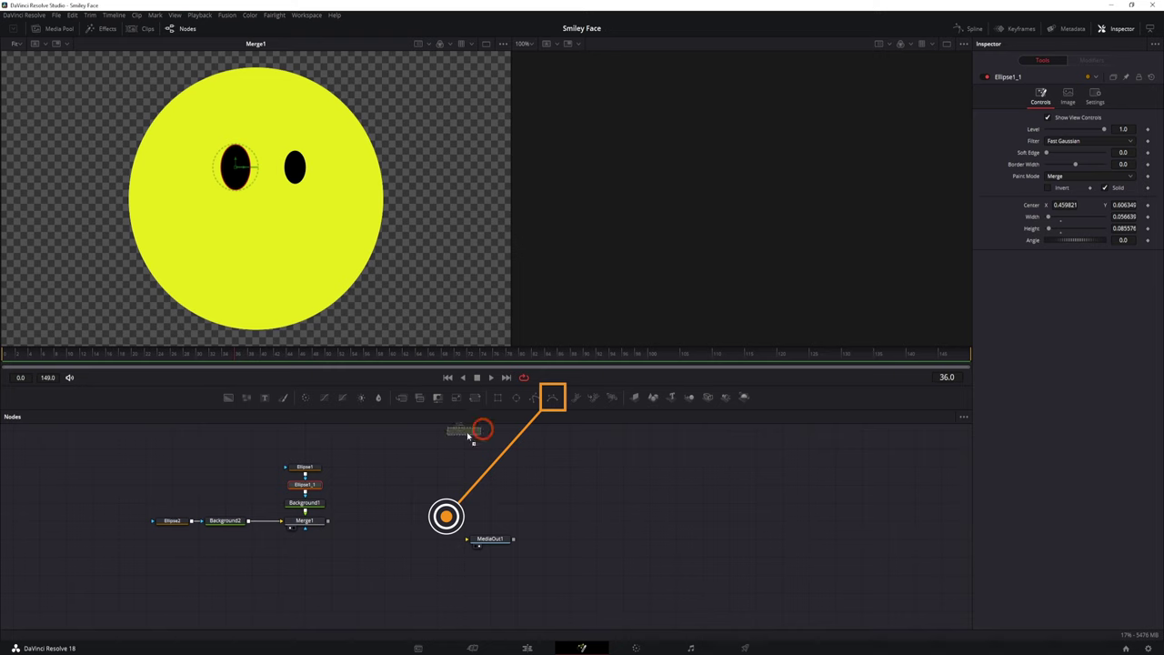
pyautogui.click(206, 227)
pyautogui.click(217, 262)
pyautogui.click(276, 265)
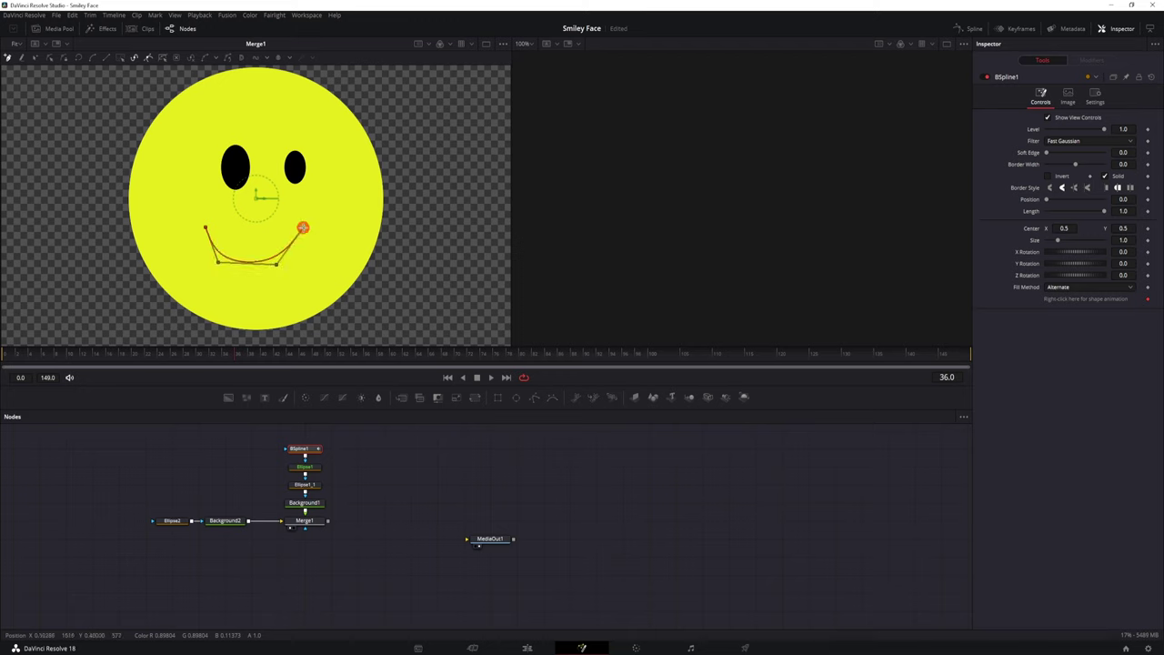
pyautogui.click(302, 227)
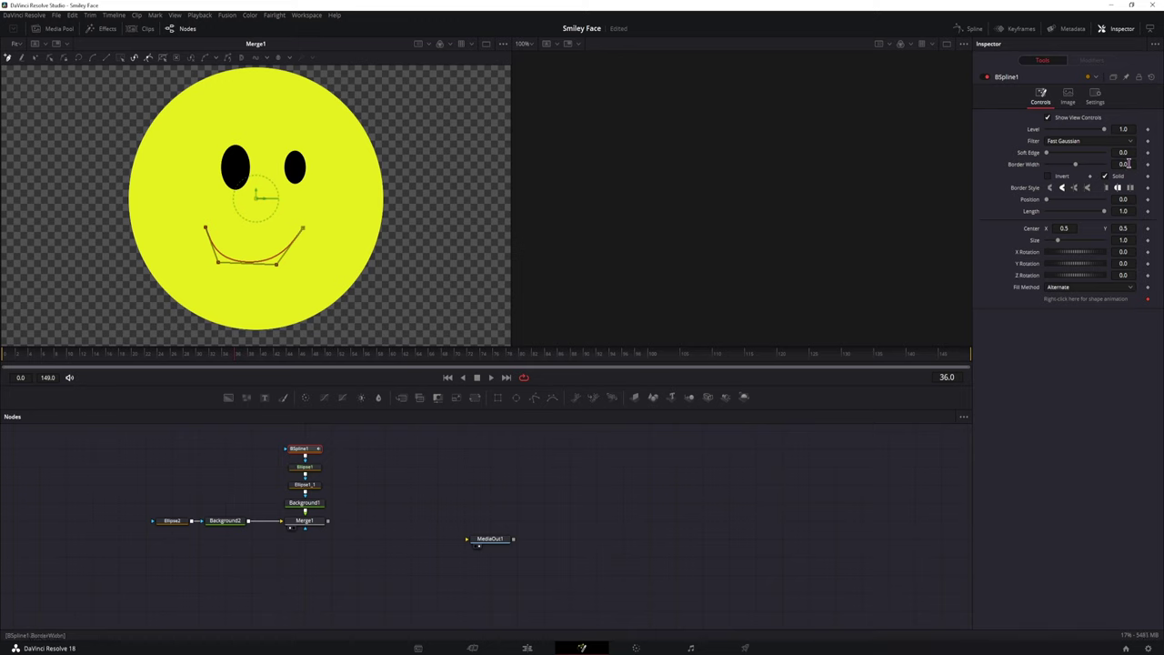
pyautogui.moveTo(1127, 164); pyautogui.dragTo(1133, 164)
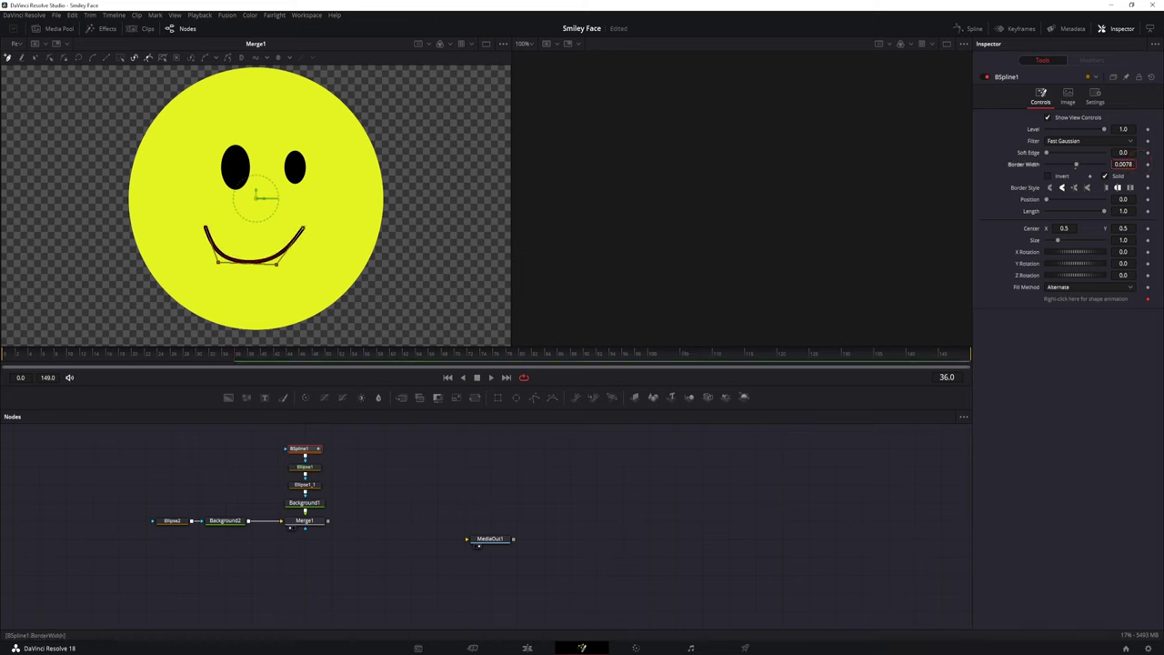
# Extend the smile curve with extra points doubling back from its right end to thicken that side.
pyautogui.click(299, 224)
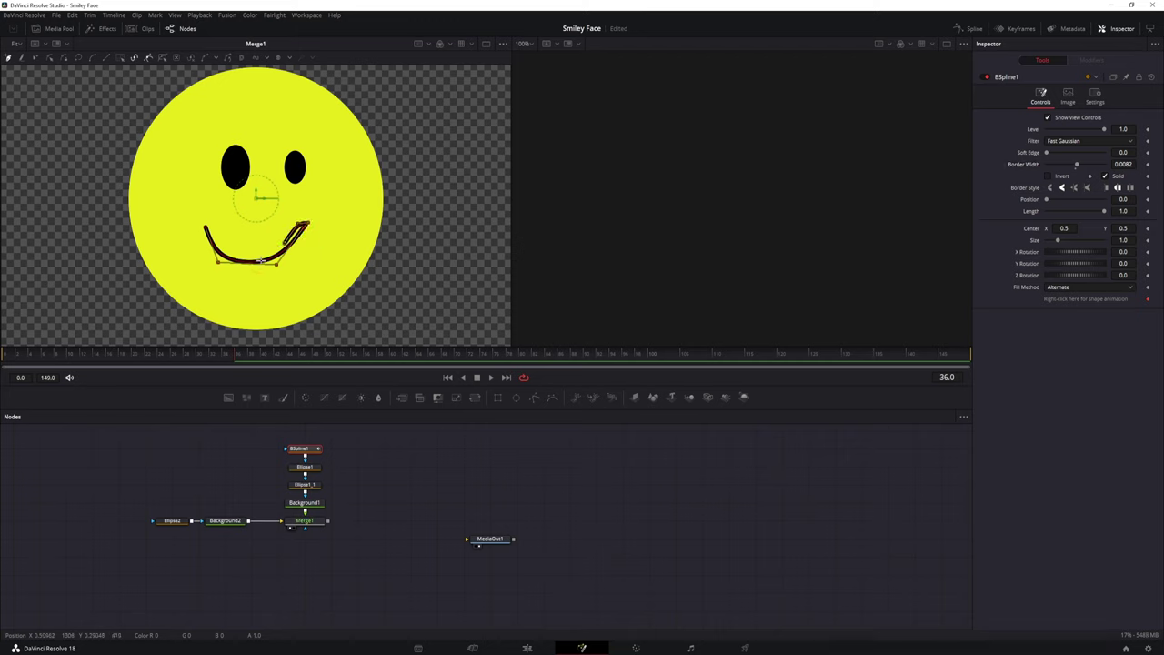
pyautogui.click(281, 260)
pyautogui.scroll(4, 291, 248)
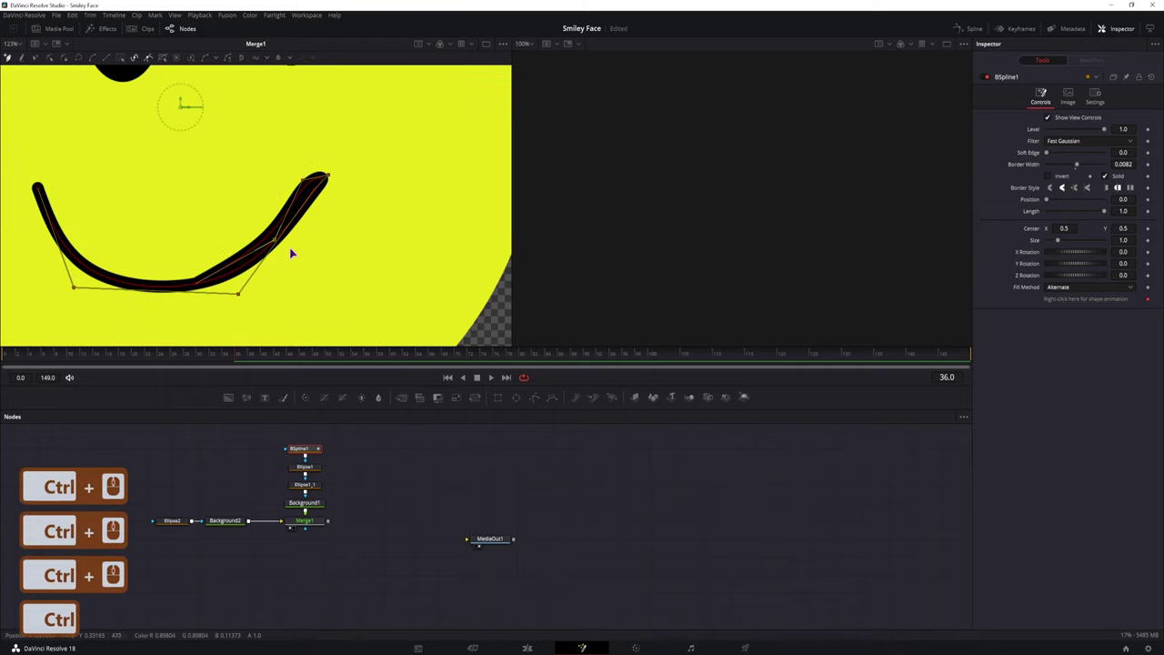
pyautogui.scroll(1, 291, 247)
pyautogui.scroll(-2, 293, 252)
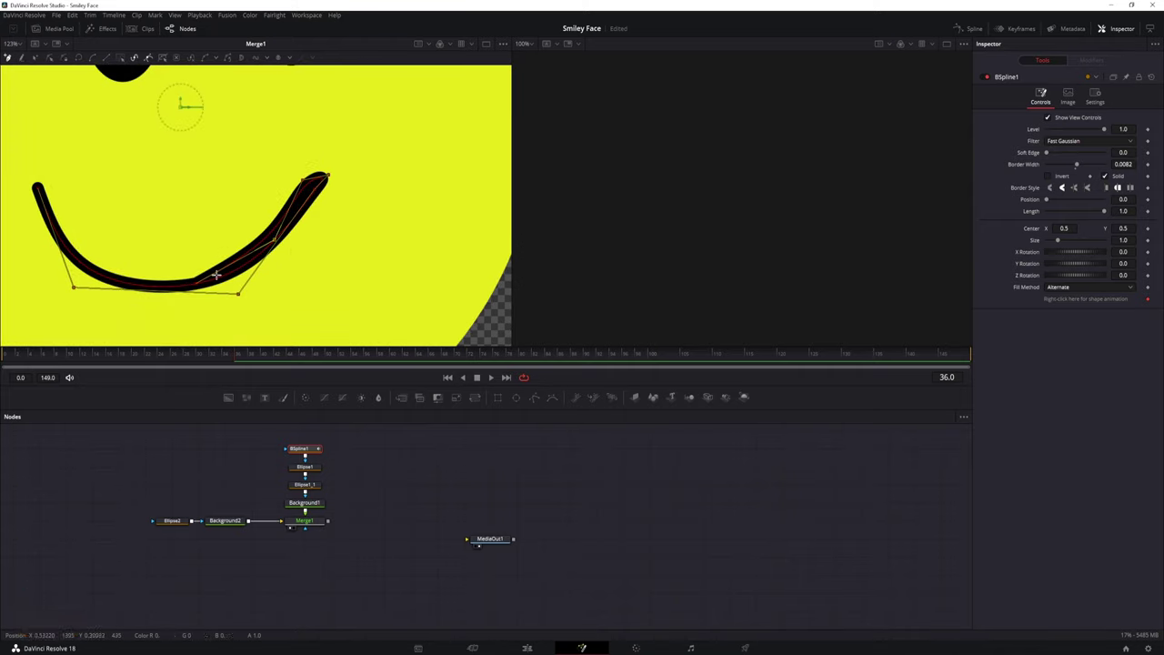
# Try closing the smile curve into a loop with its solid fill turned off, and undo both changes.
pyautogui.click(1105, 178)
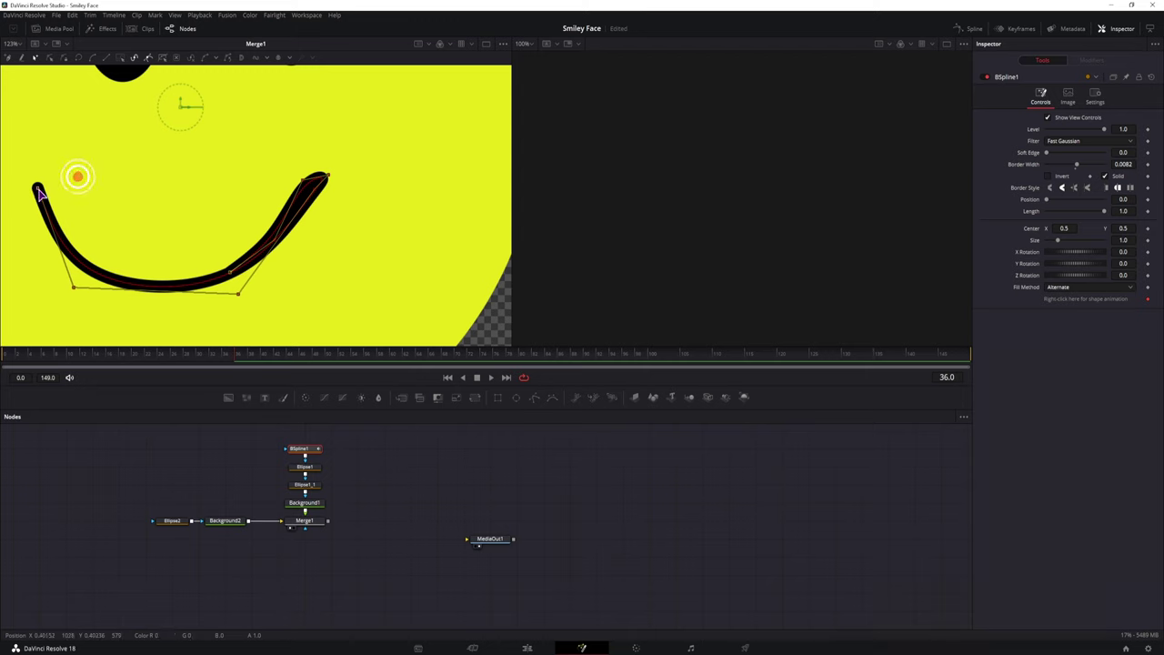
pyautogui.click(7, 59)
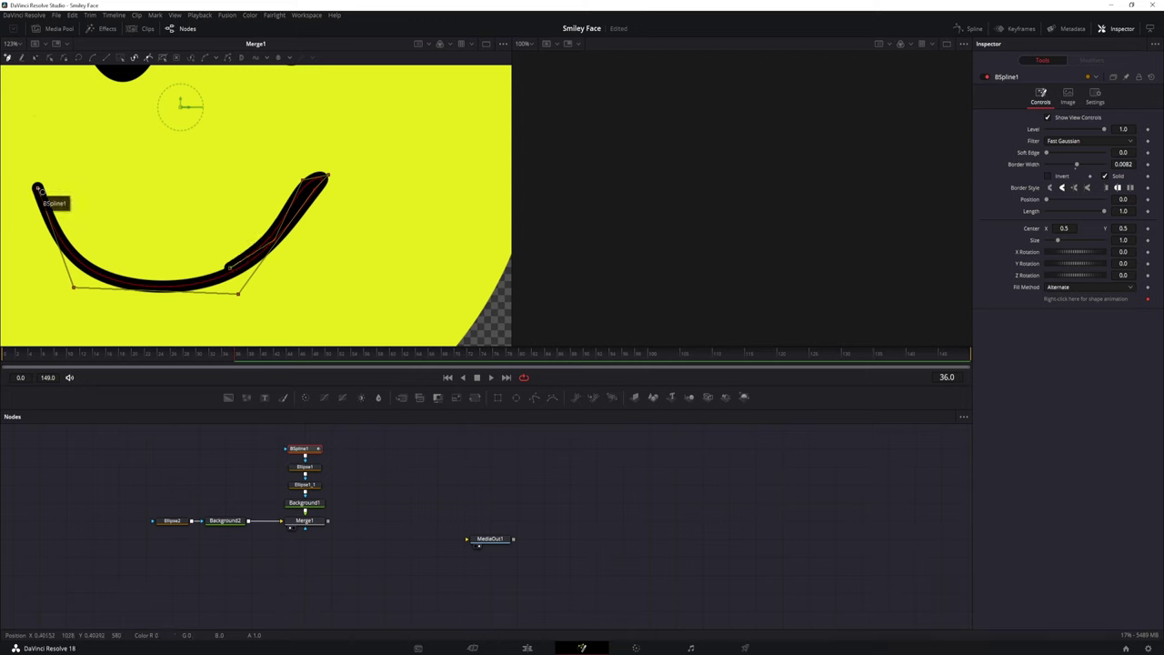
pyautogui.click(38, 190)
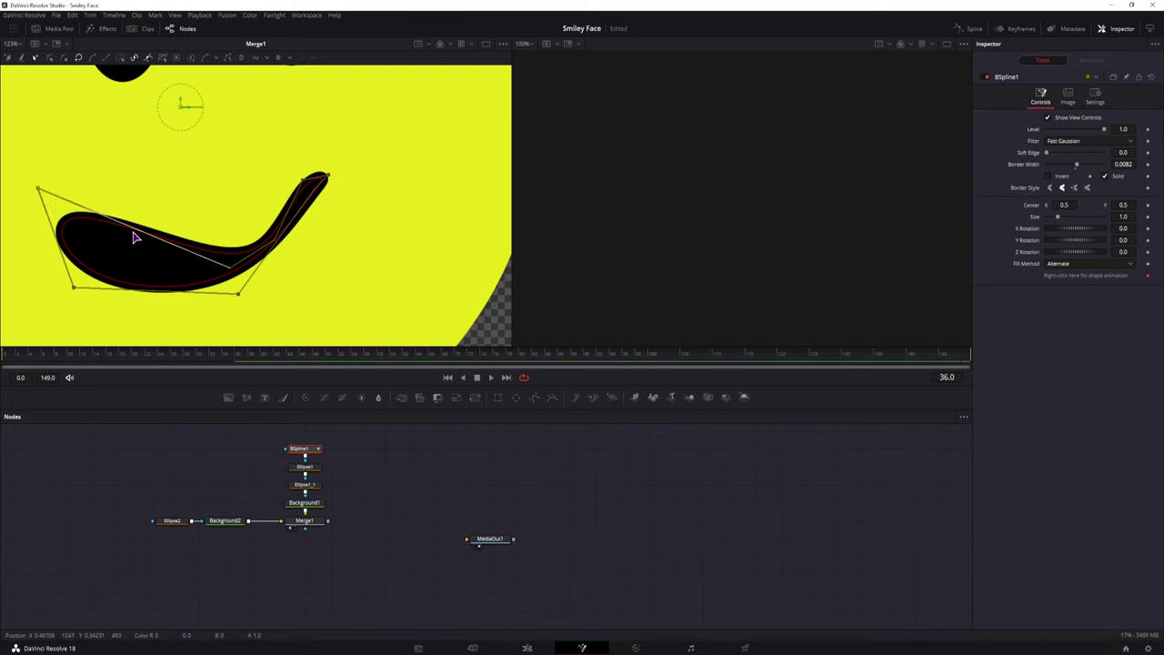
pyautogui.click(1107, 178)
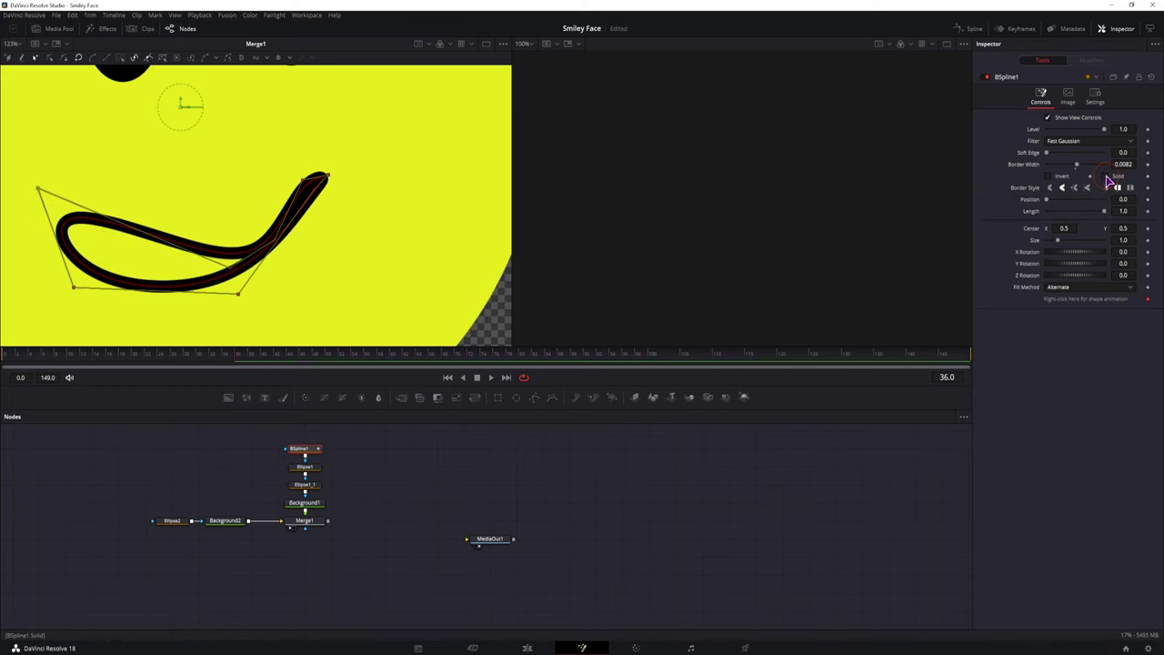
pyautogui.hotkey('ctrl', 'z')
pyautogui.hotkey('ctrl', 'z')
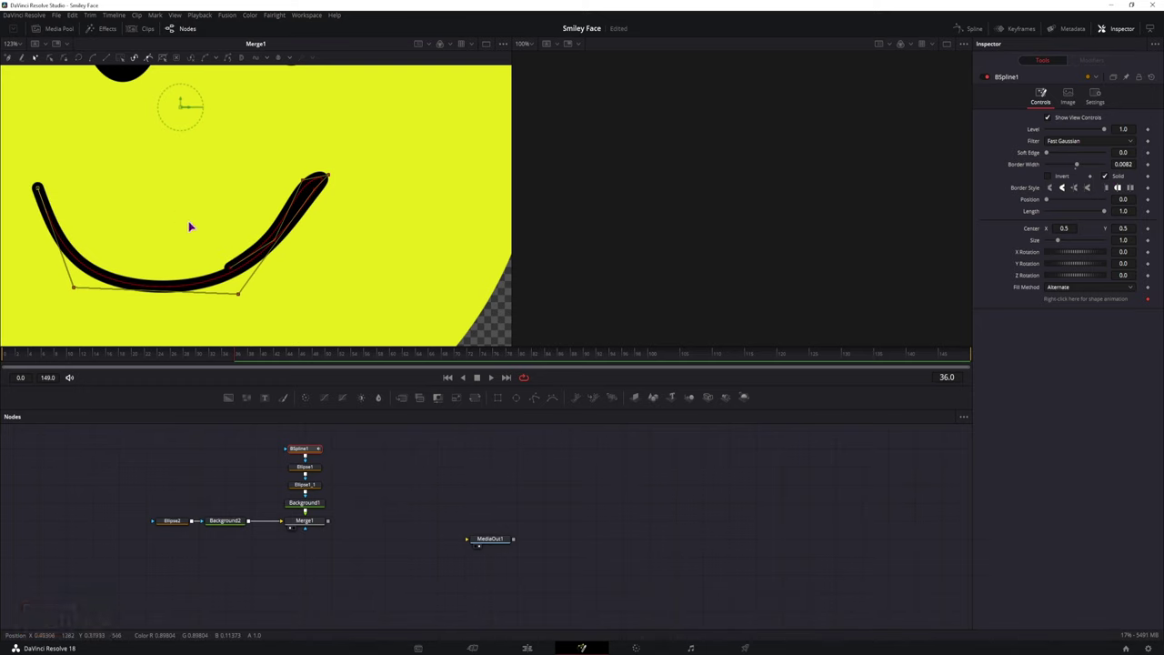
# Adjust the smile's last inner point and shift the whole smile slightly down and to the right on the face.
pyautogui.moveTo(231, 268); pyautogui.dragTo(232, 274)
pyautogui.scroll(-2, 350, 287)
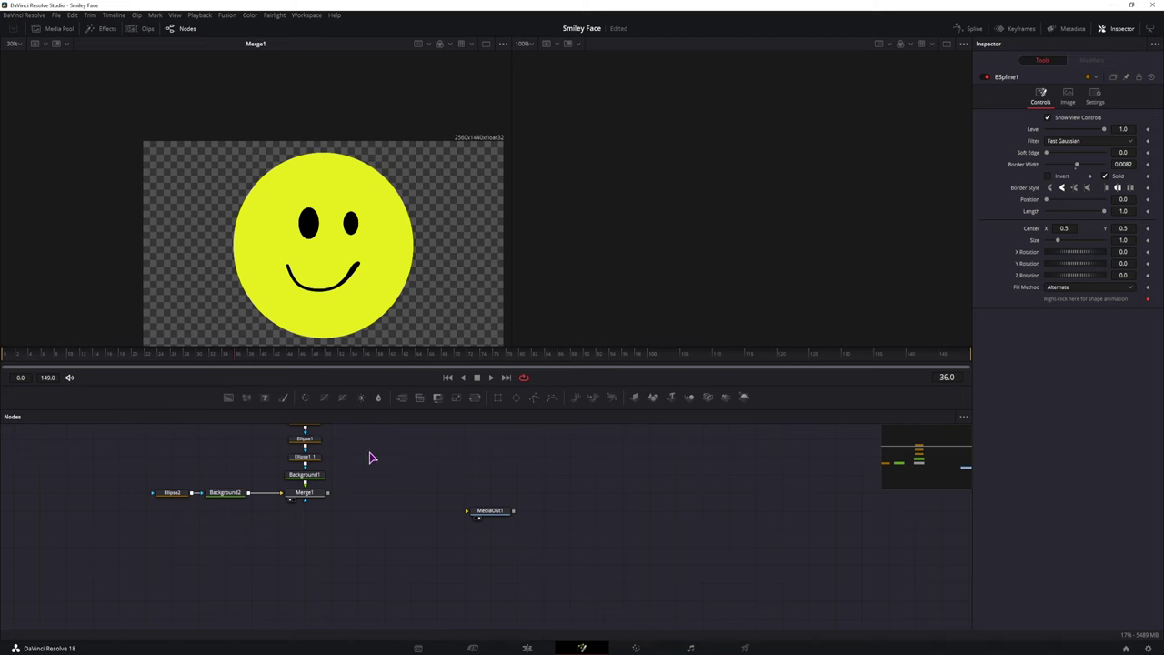
pyautogui.moveTo(341, 445); pyautogui.dragTo(333, 485)
pyautogui.click(295, 461)
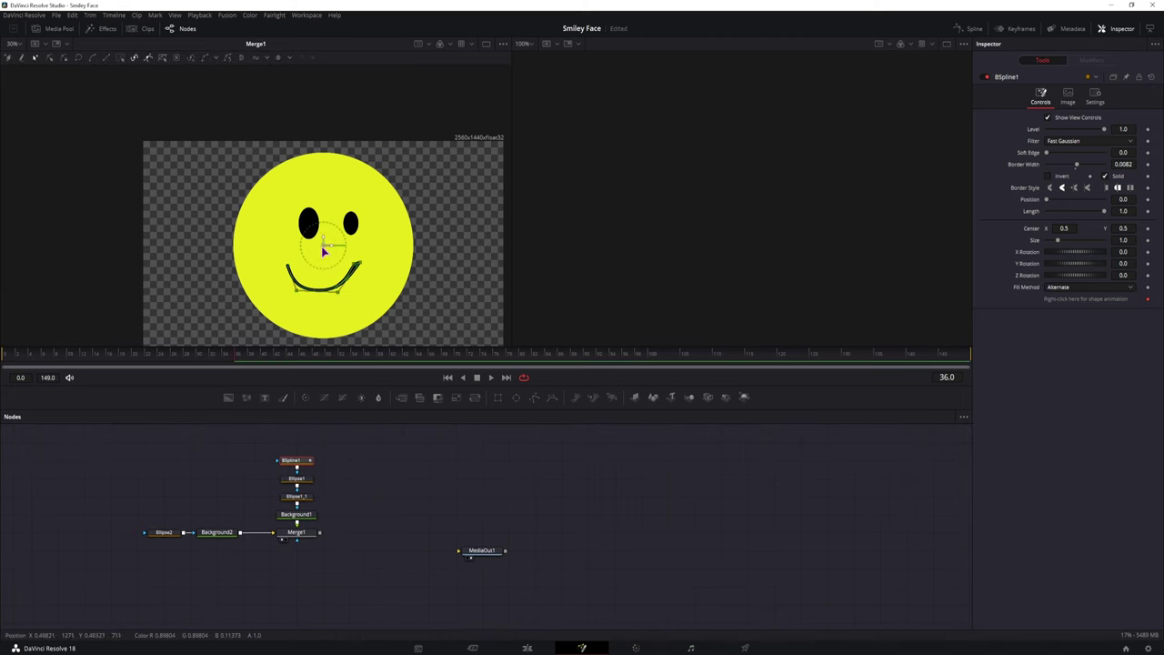
pyautogui.moveTo(324, 252); pyautogui.dragTo(290, 270)
pyautogui.click(292, 273)
pyautogui.click(297, 481)
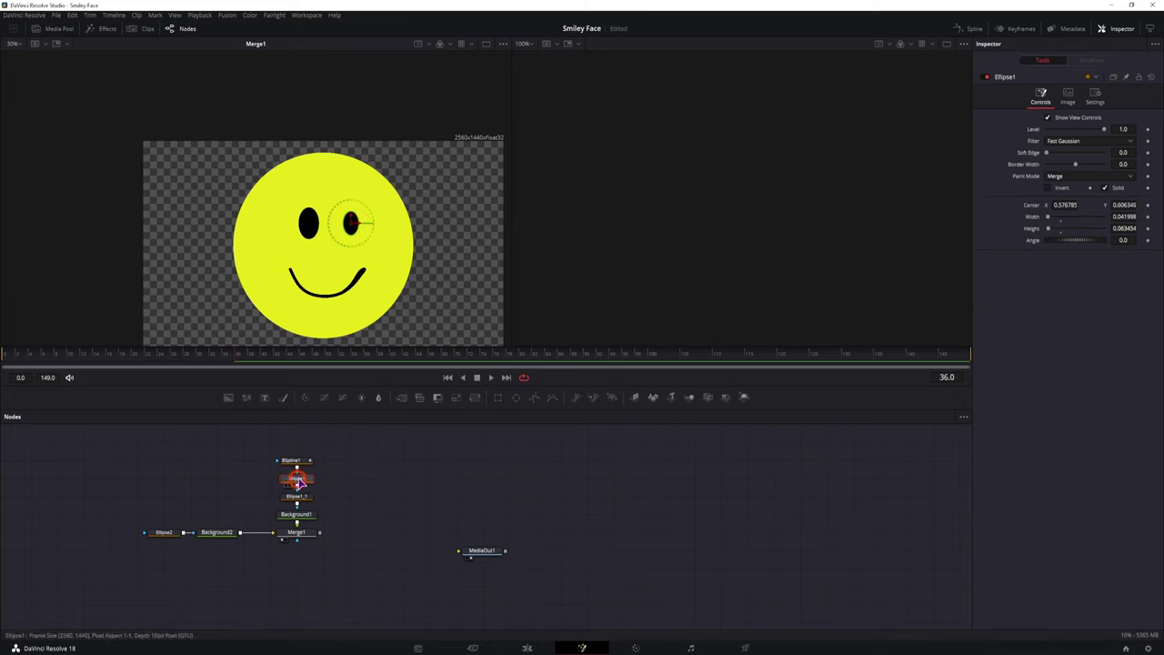
pyautogui.click(386, 486)
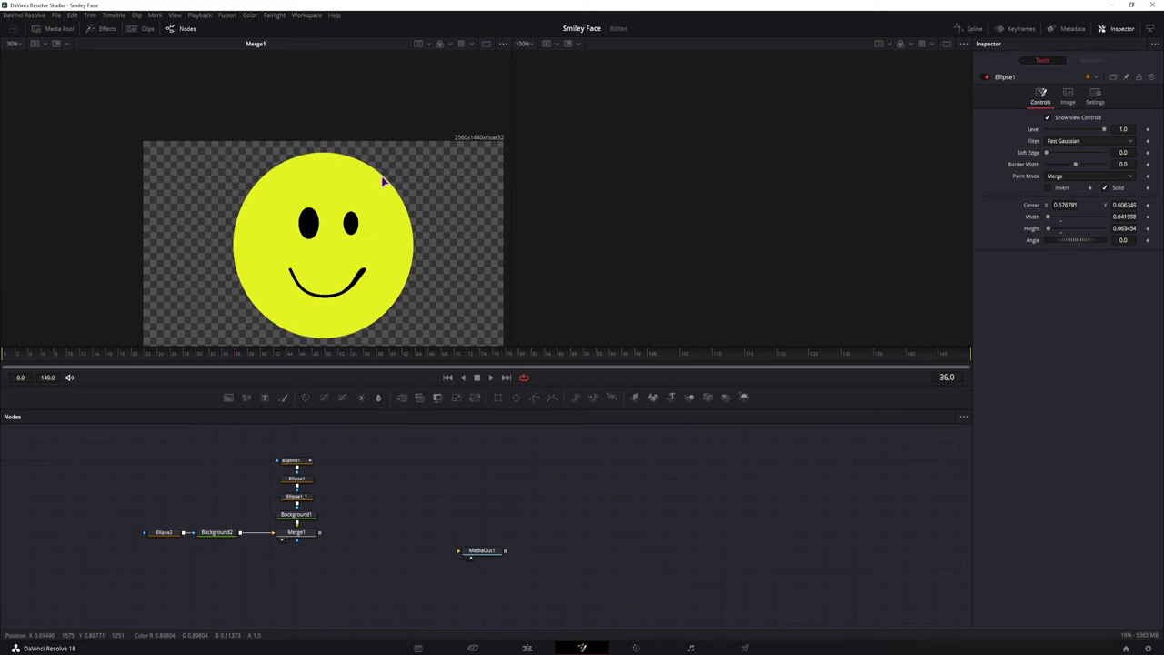
# Copy Ellipse2 and paste it as an instance below the Background2 node.
pyautogui.moveTo(396, 506); pyautogui.dragTo(349, 499)
pyautogui.click(123, 529)
pyautogui.hotkey('ctrl', 'c')
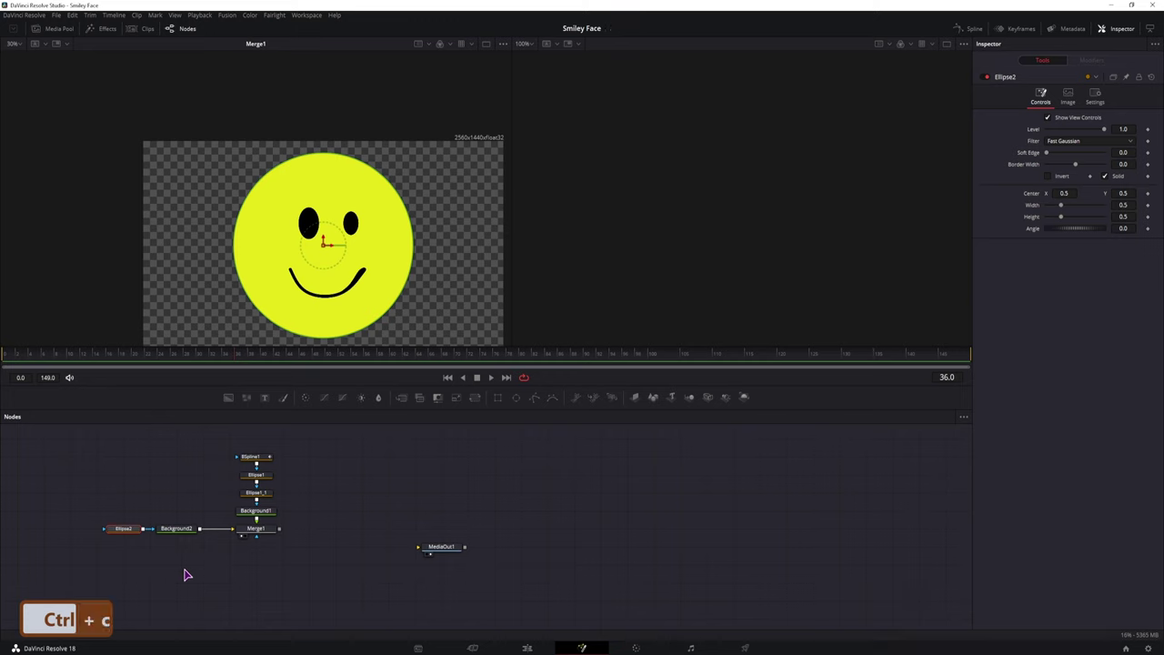
pyautogui.rightClick(197, 567)
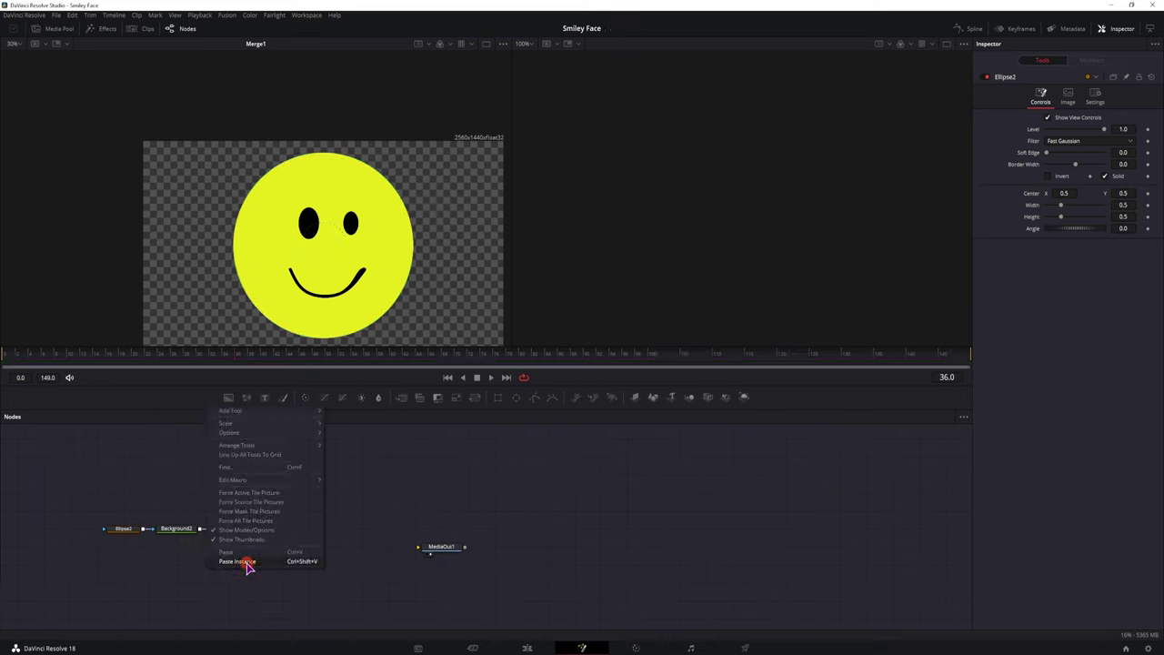
pyautogui.click(238, 562)
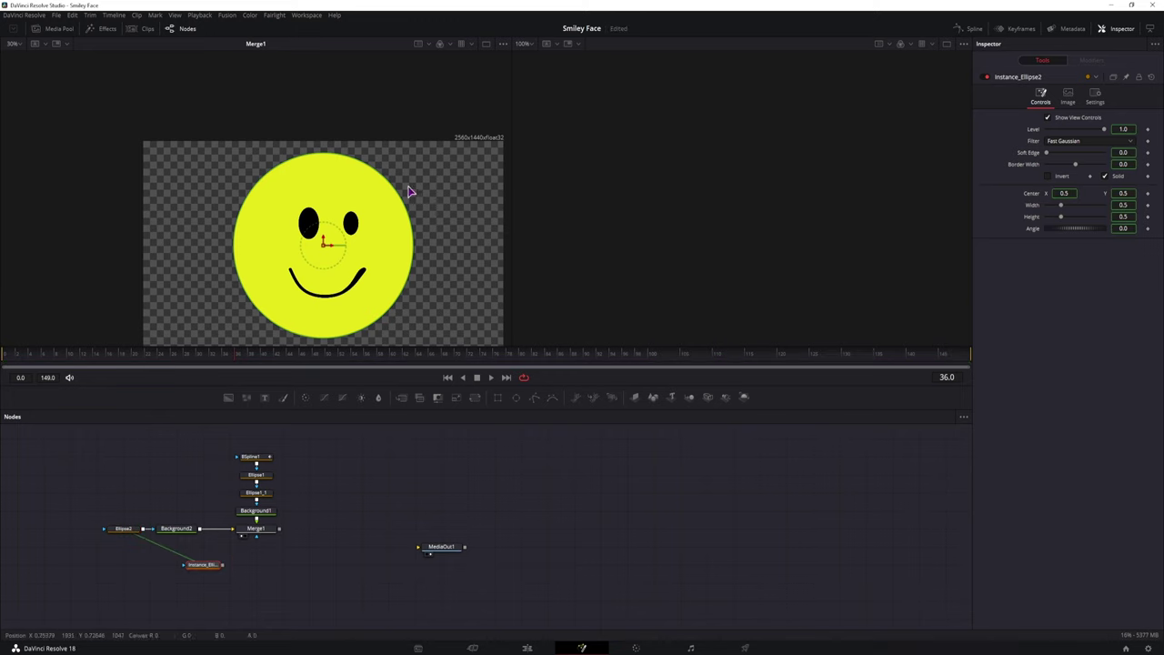
# Duplicate the black Background1 node below Merge1 and connect the instanced ellipse to it as its mask.
pyautogui.click(205, 568)
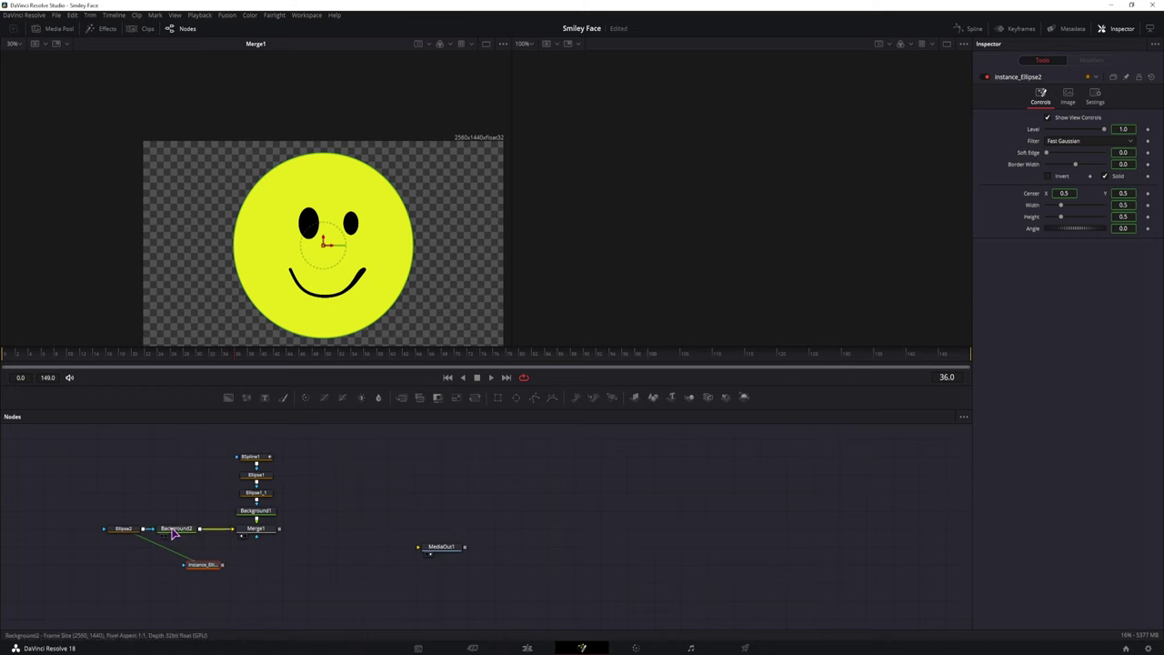
pyautogui.click(255, 512)
pyautogui.hotkey('ctrl', 'v')
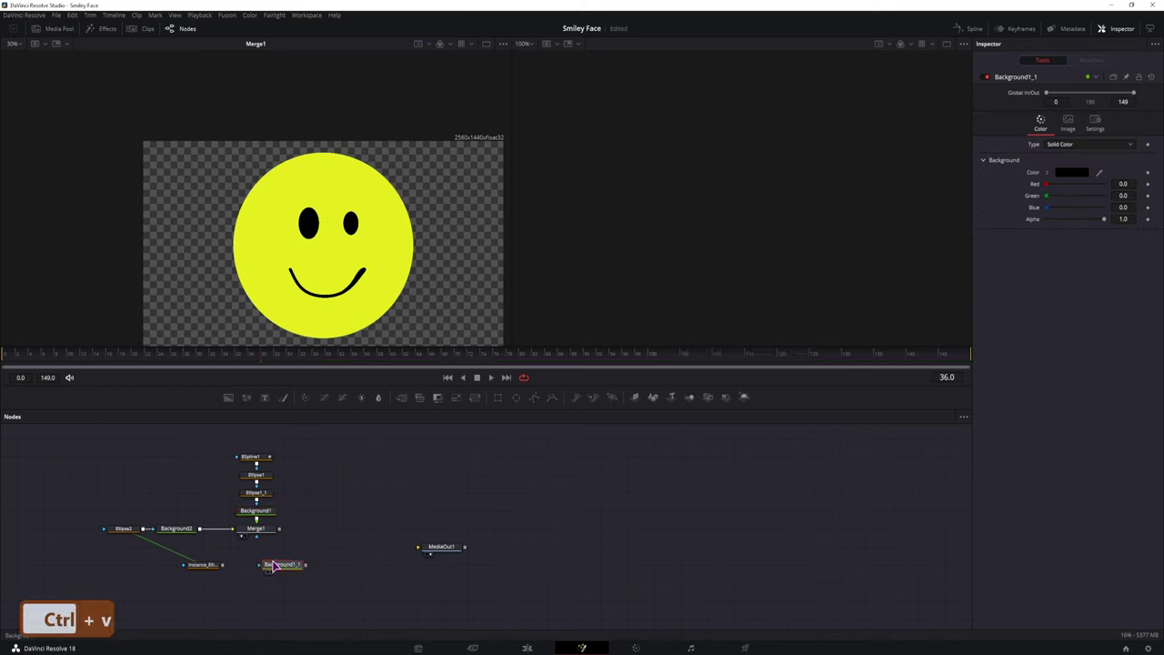
pyautogui.moveTo(222, 565); pyautogui.dragTo(266, 573)
# Deinstance the Border Width and Solid settings of the instanced ellipse.
pyautogui.click(209, 566)
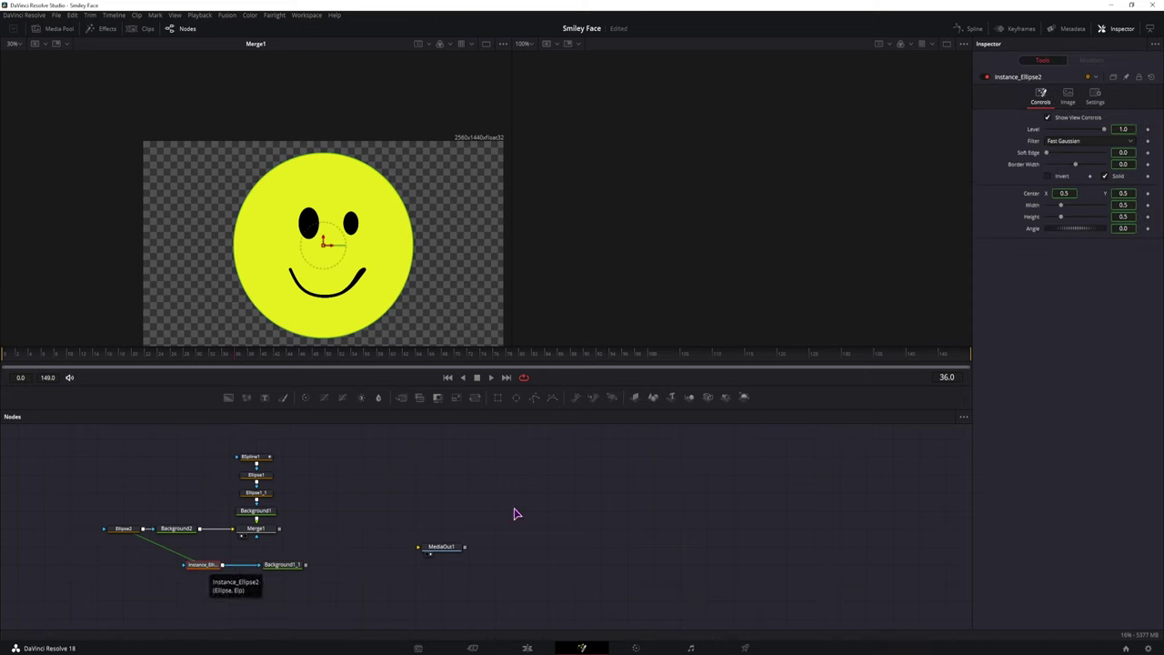
pyautogui.rightClick(1020, 167)
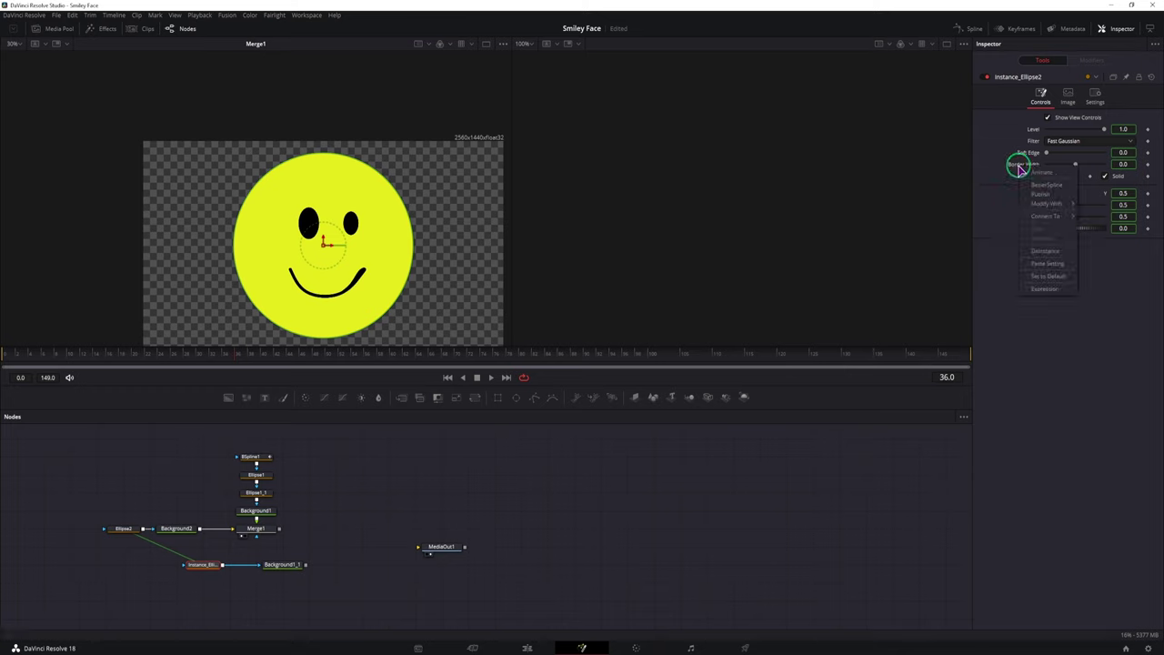
pyautogui.click(1046, 254)
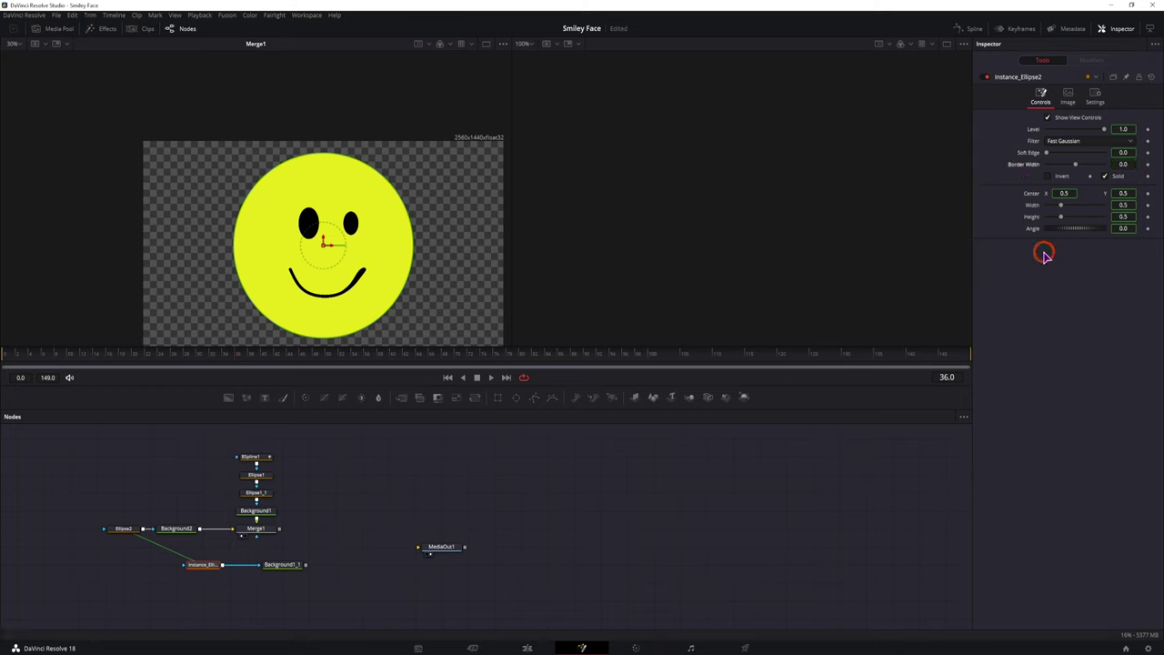
pyautogui.rightClick(1117, 178)
pyautogui.click(1132, 262)
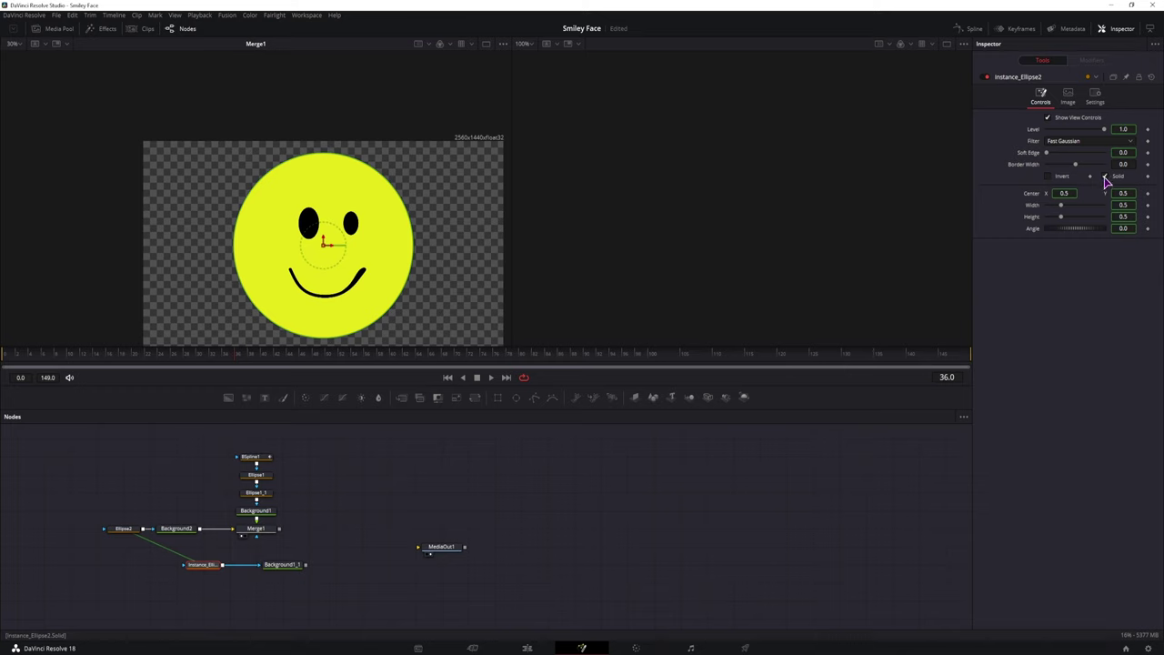
# Try turning off the solid fill of the original Ellipse2, and turn it back on.
pyautogui.click(120, 528)
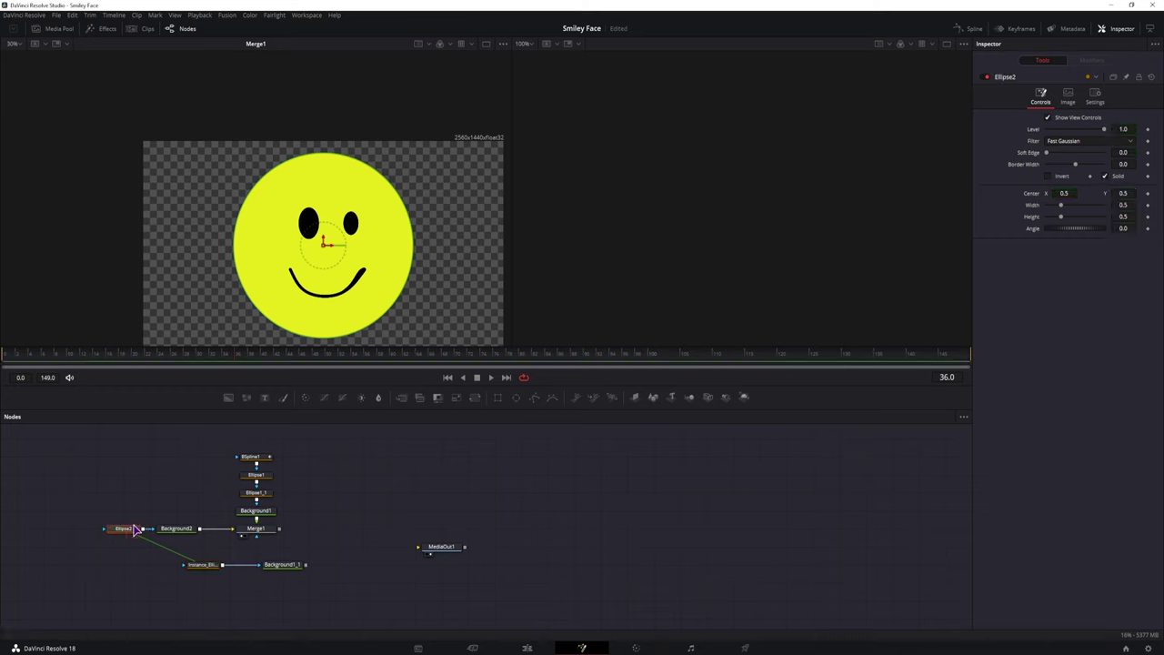
pyautogui.click(1106, 177)
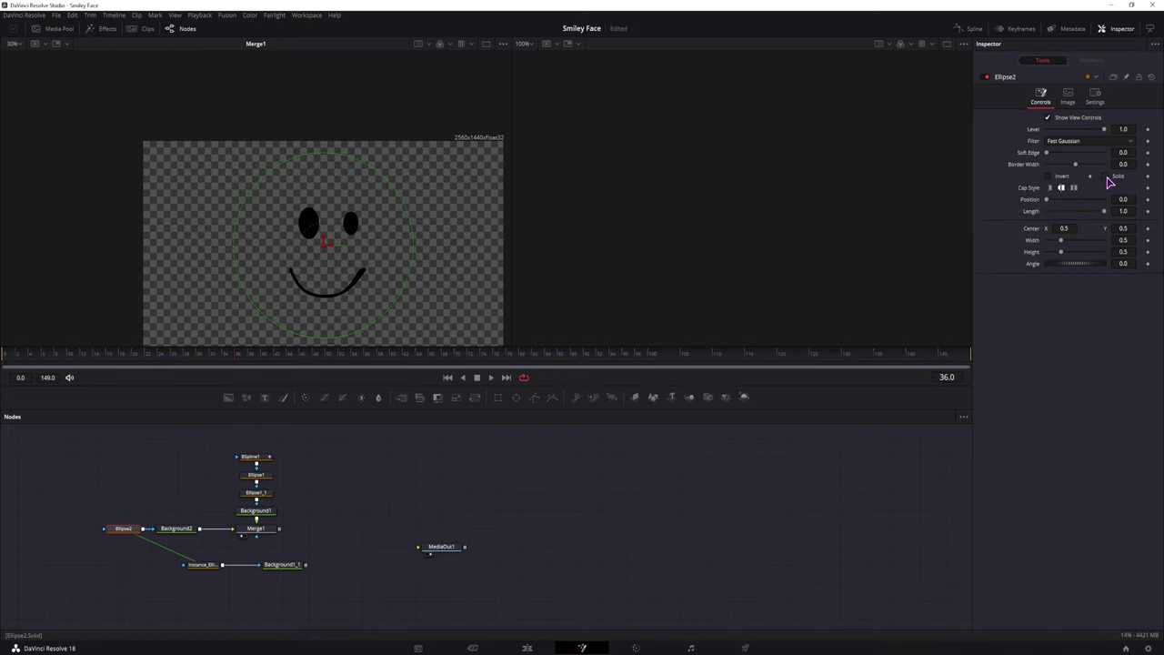
pyautogui.click(1106, 176)
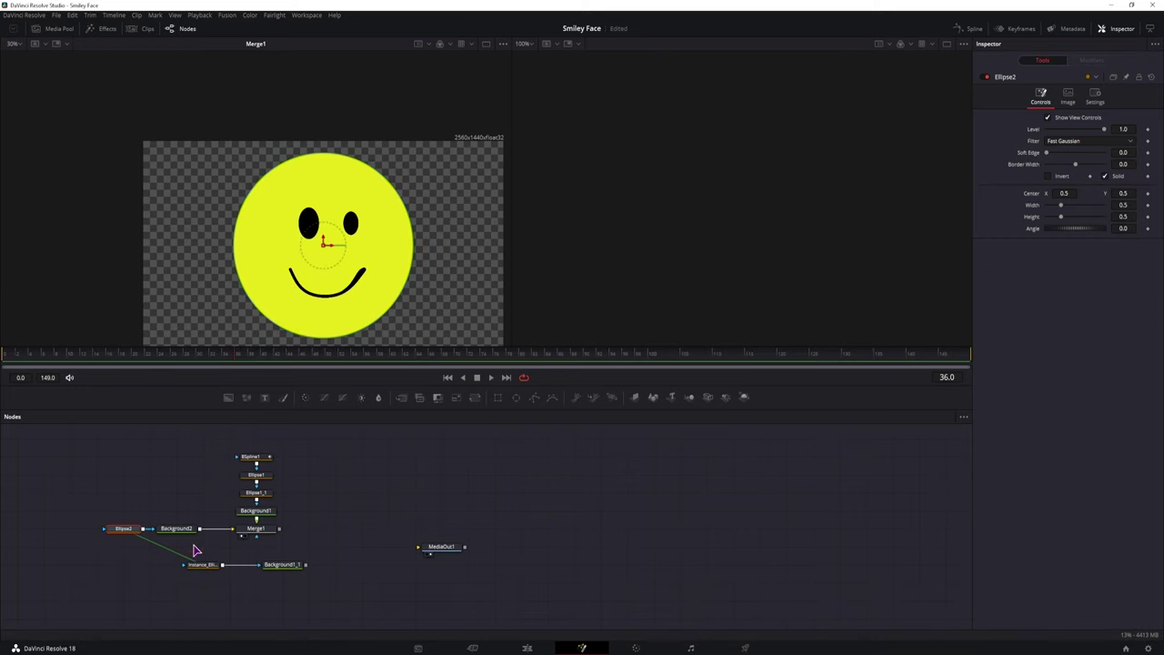
# Turn off the instanced ellipse's solid fill and raise its border width to about 0.0084.
pyautogui.click(193, 565)
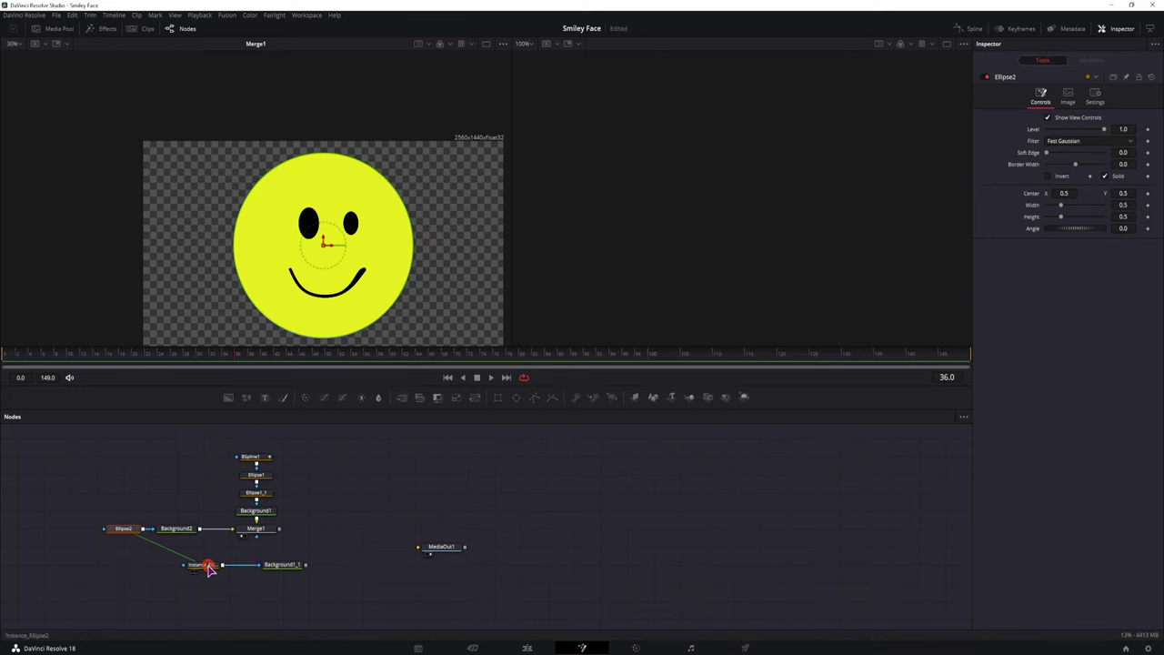
pyautogui.click(1105, 177)
pyautogui.moveTo(1117, 164); pyautogui.dragTo(1128, 164)
# Merge the Background1_1 outline over Merge1's output and show the new merge in the first viewer.
pyautogui.moveTo(307, 565); pyautogui.dragTo(281, 529)
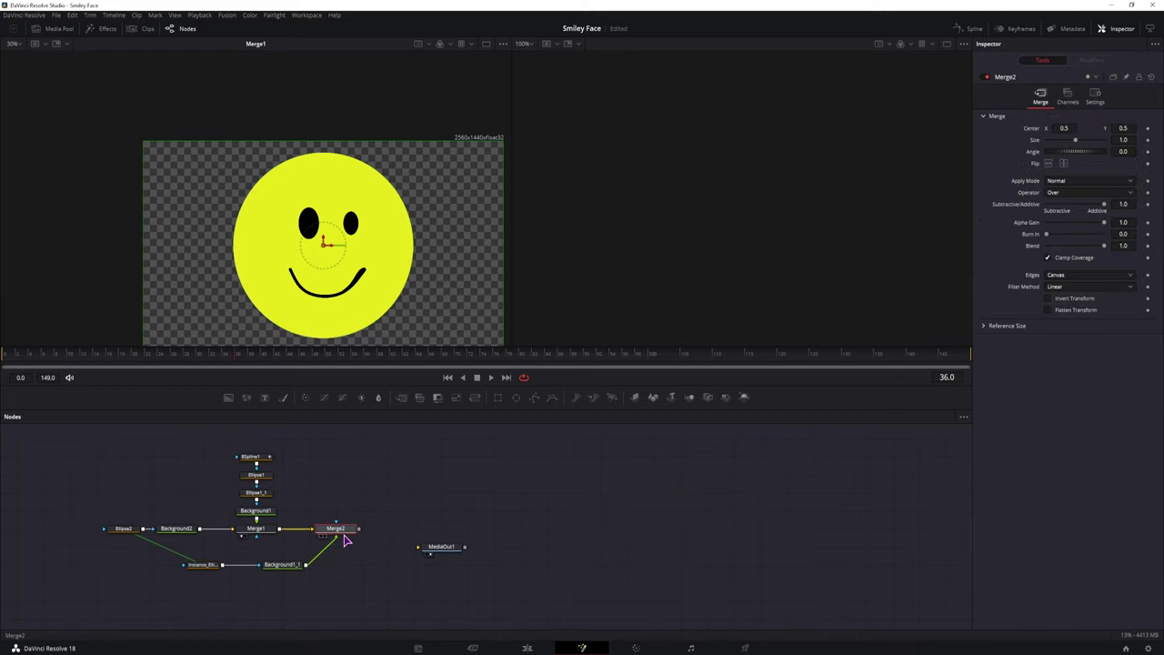
pyautogui.press('1')
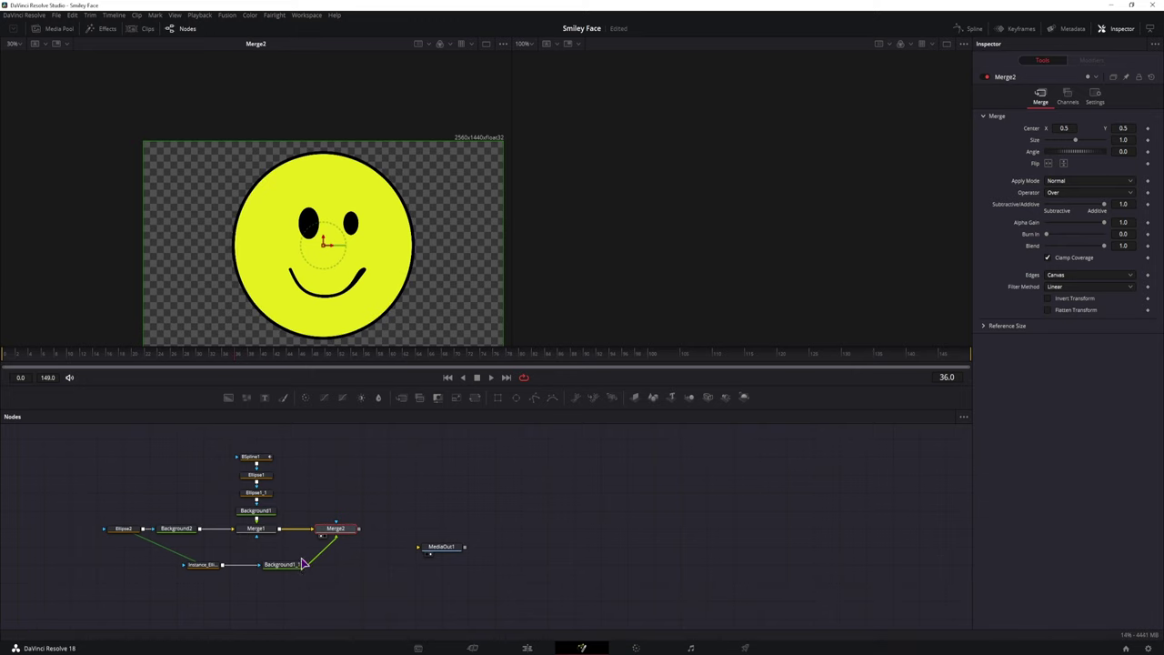
# Try swapping the foreground and background inputs of Merge2, and swap them back.
pyautogui.hotkey('ctrl', 't')
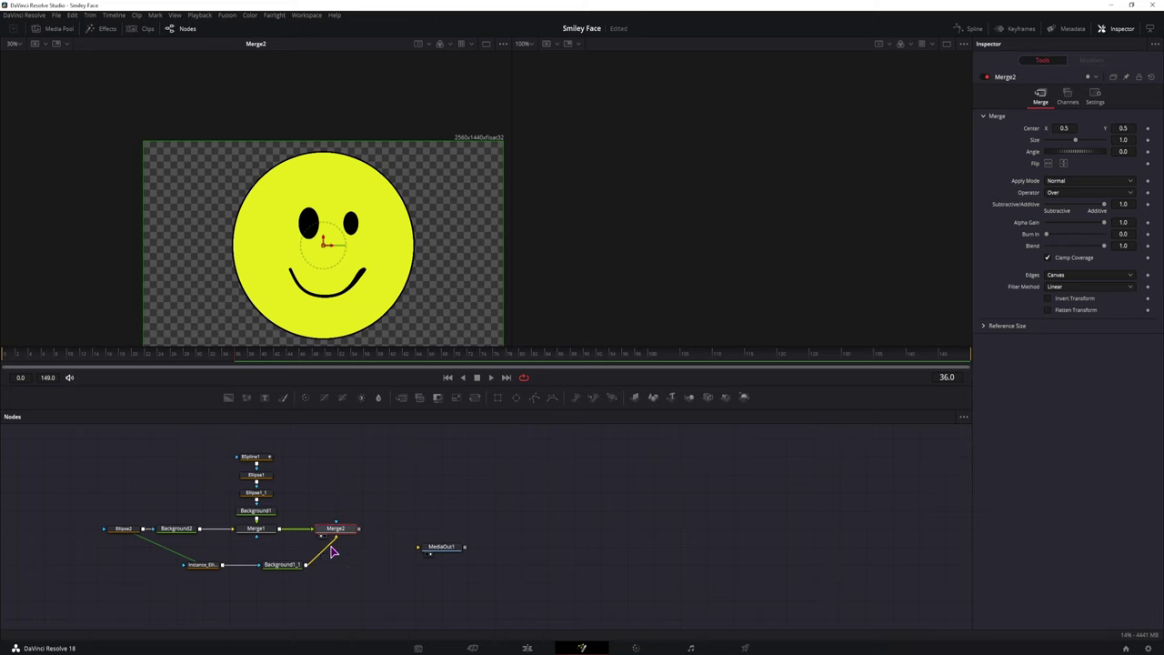
pyautogui.press('ctrl')
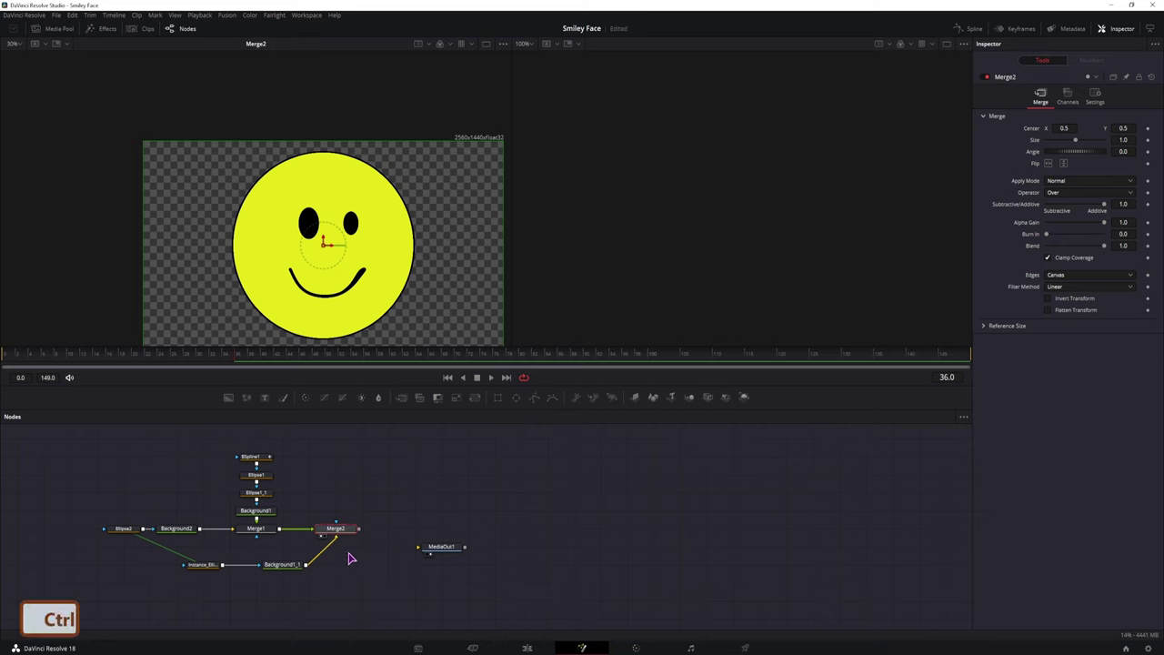
pyautogui.hotkey('ctrl', 't')
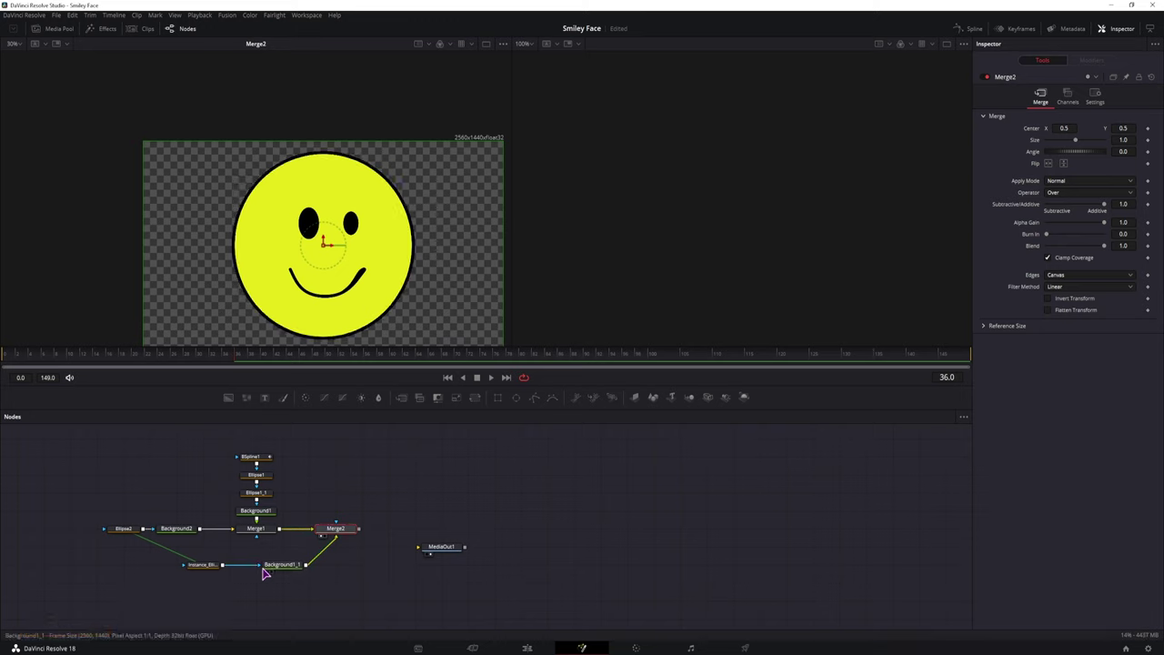
# Set the instanced ellipse's border width to 0.005 and soft edge to 0.002, and copy the soft edge value.
pyautogui.click(208, 571)
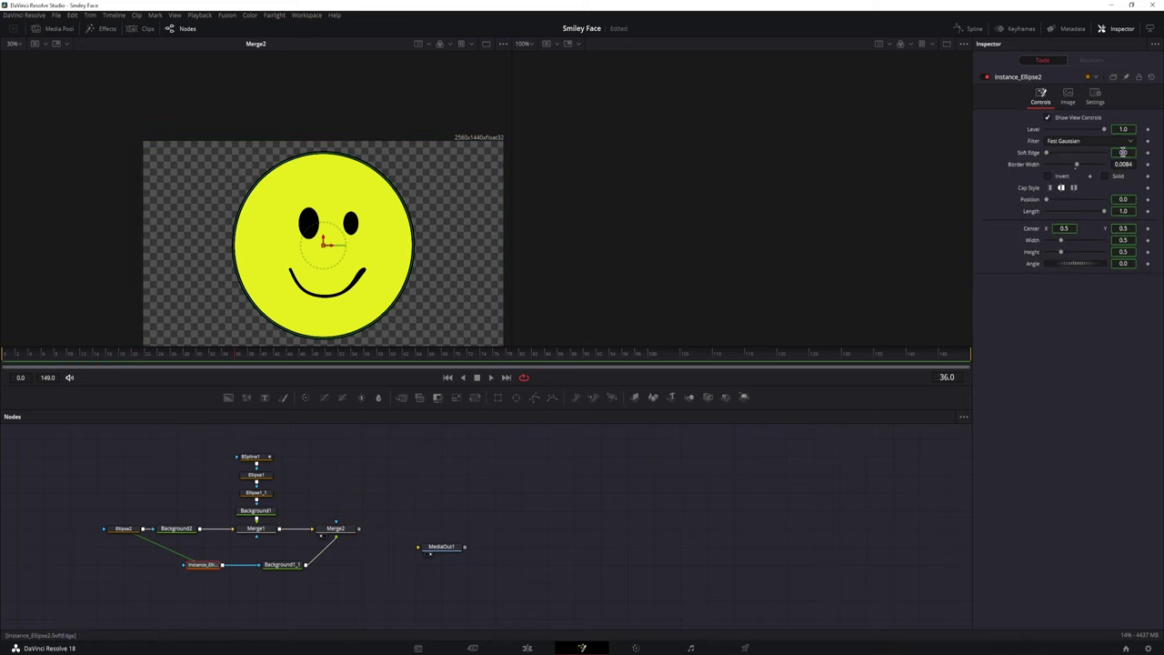
pyautogui.moveTo(1125, 166); pyautogui.dragTo(1150, 166)
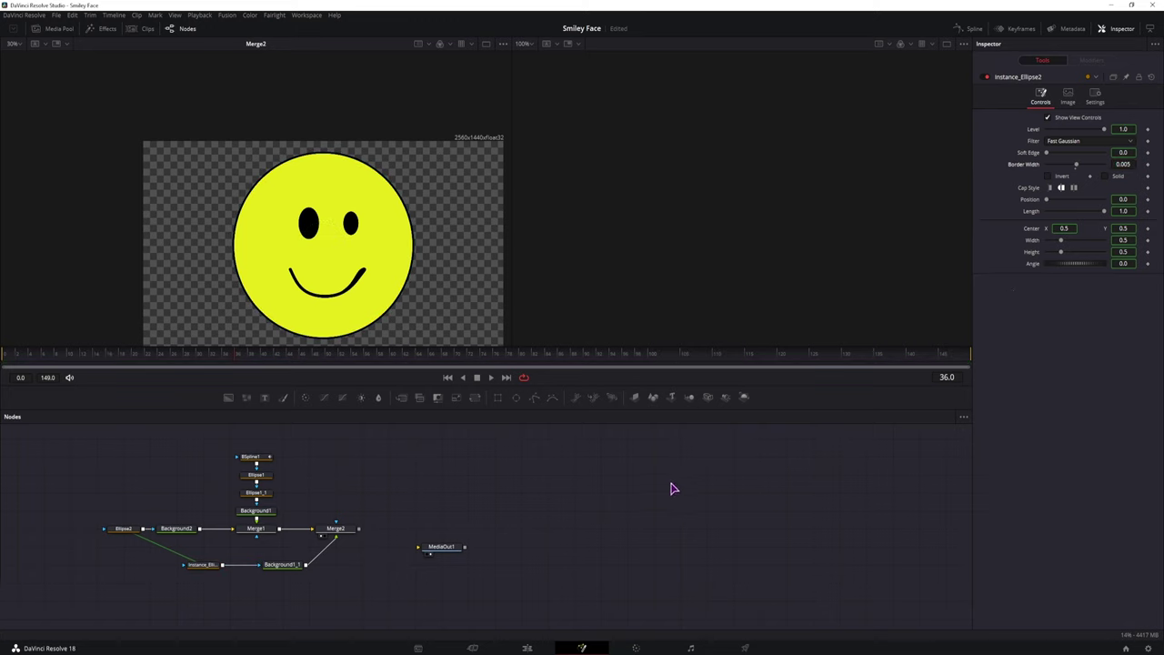
pyautogui.click(1125, 152)
pyautogui.click(1078, 400)
pyautogui.write('02')
pyautogui.press('Return')
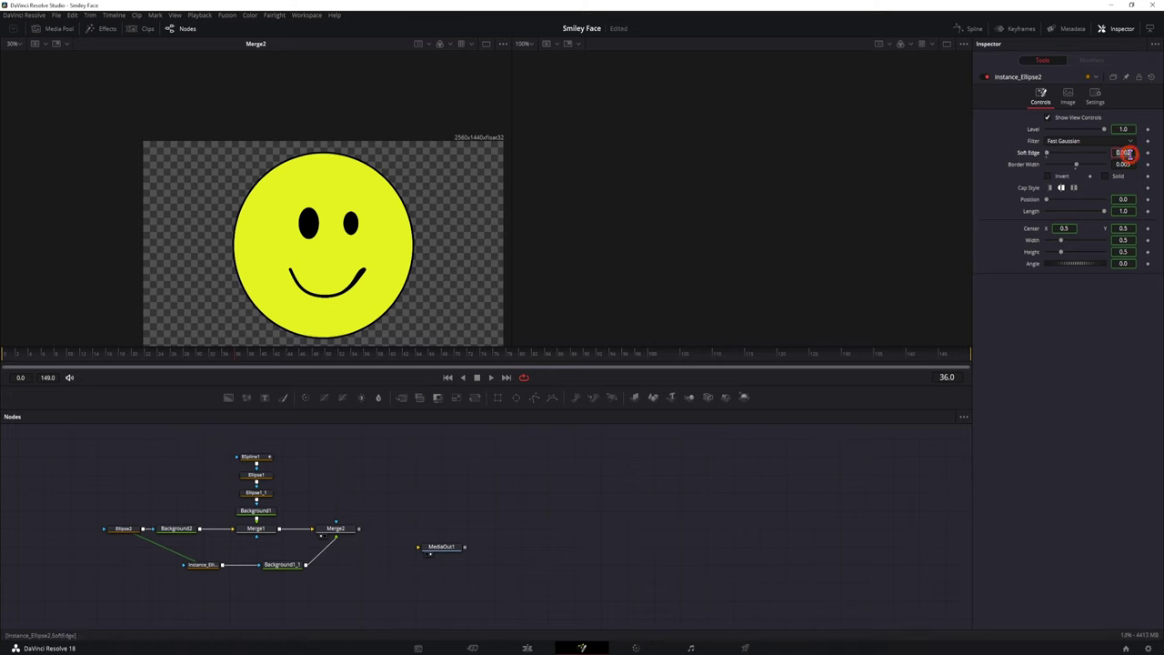
pyautogui.hotkey('ctrl', 'c')
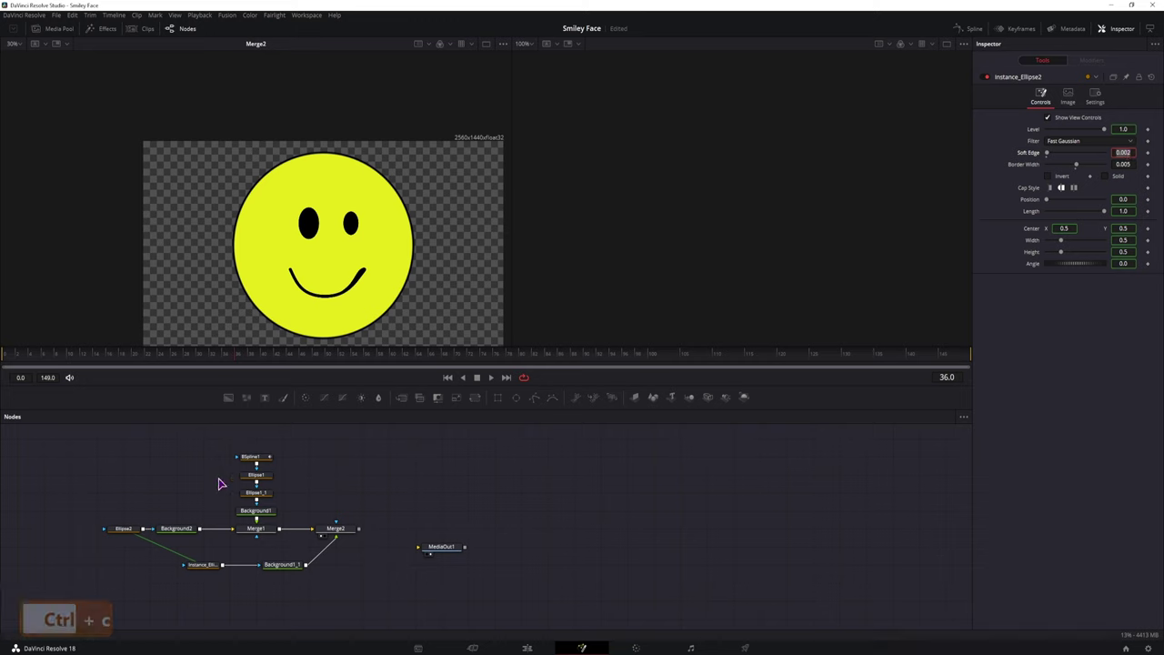
pyautogui.click(206, 567)
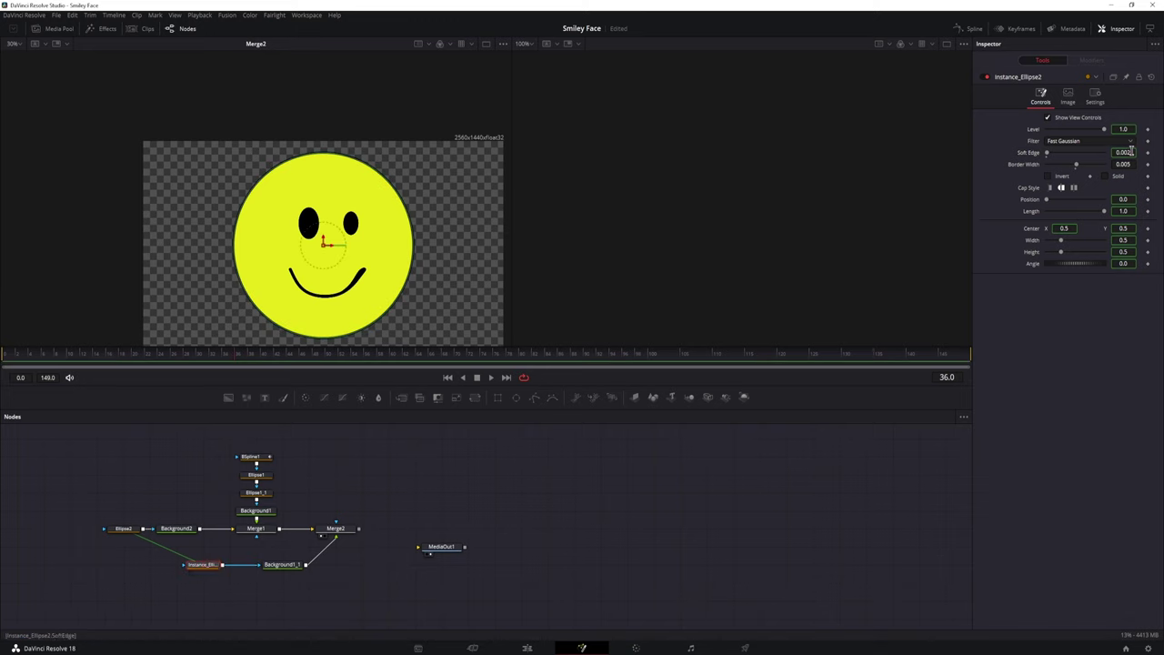
pyautogui.click(124, 529)
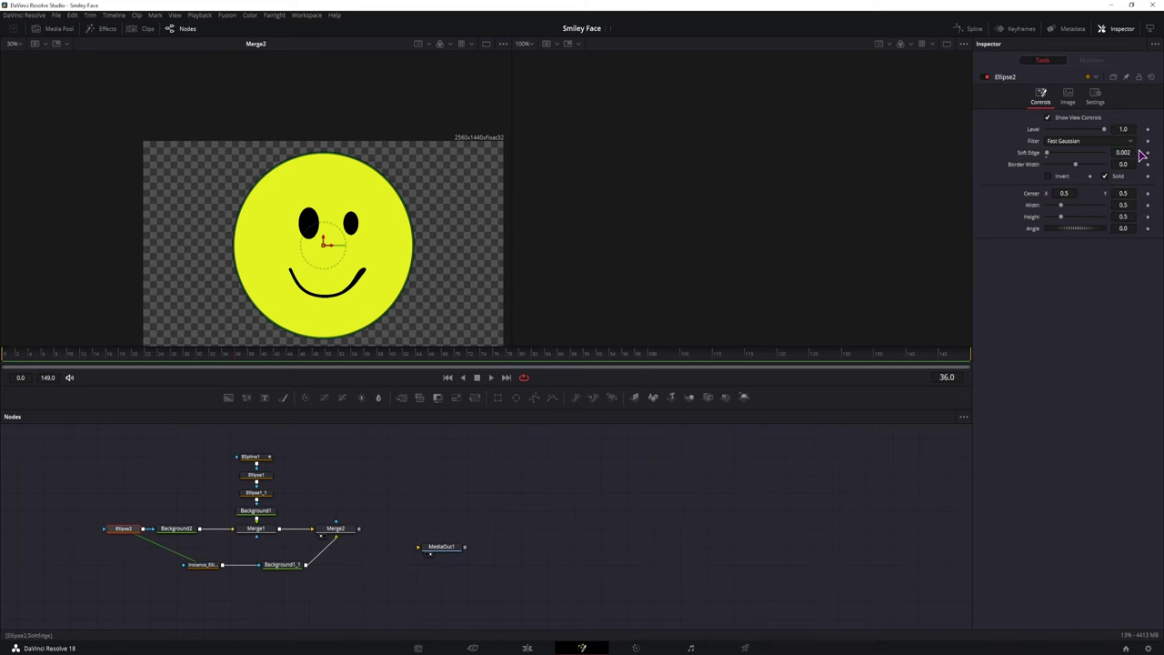
# Paste the 0.002 soft edge value into BSpline1, Ellipse1 and Ellipse1_1.
pyautogui.click(253, 456)
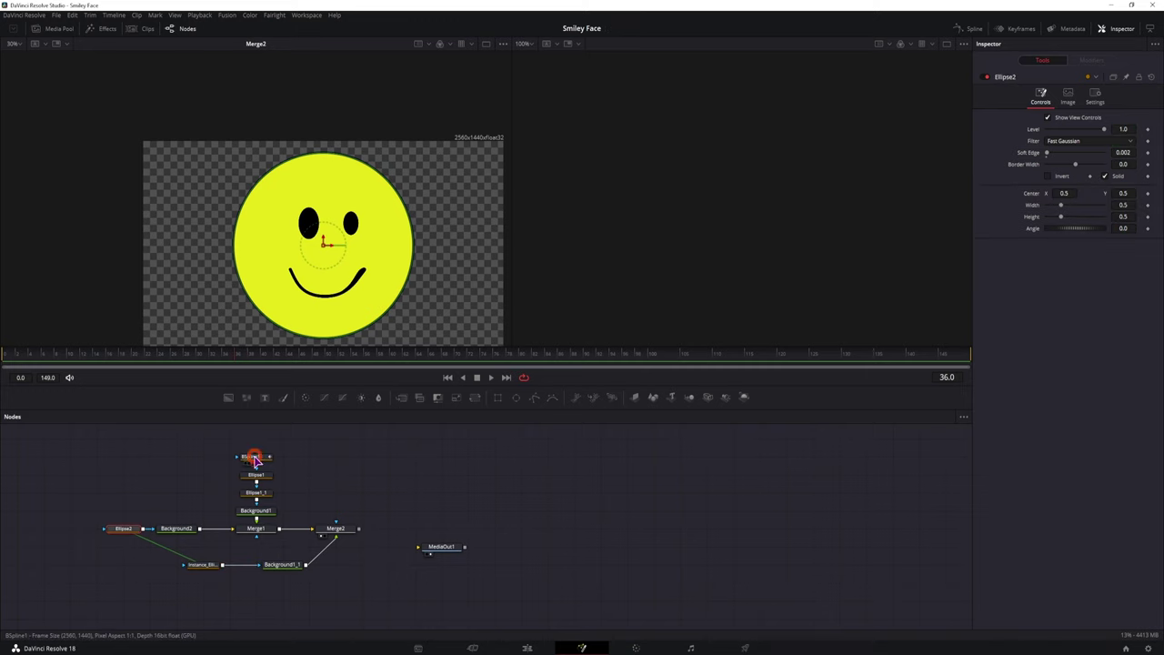
pyautogui.doubleClick(1127, 153)
pyautogui.hotkey('ctrl', 'v')
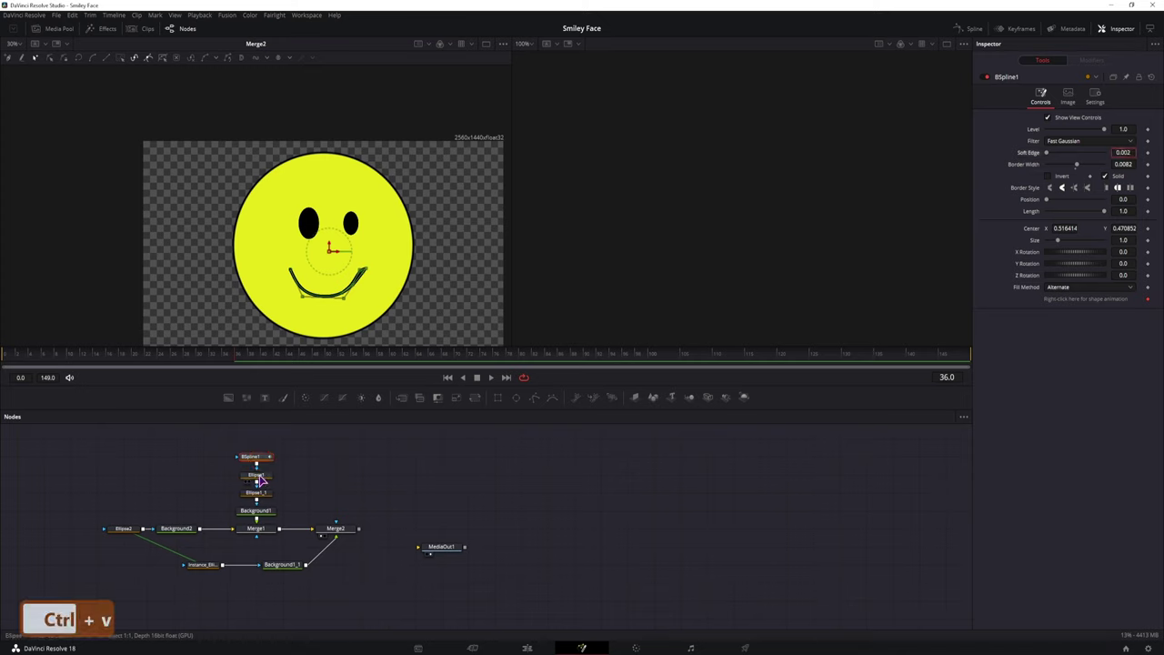
pyautogui.click(257, 475)
pyautogui.click(1126, 152)
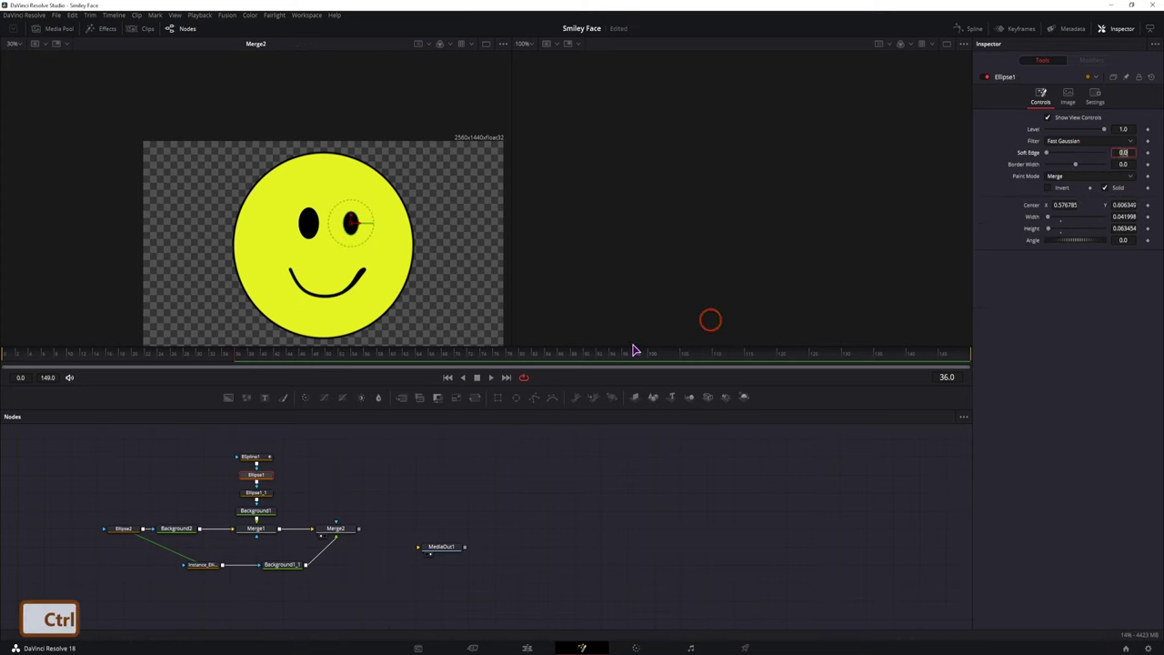
pyautogui.hotkey('ctrl', 'v')
pyautogui.click(256, 492)
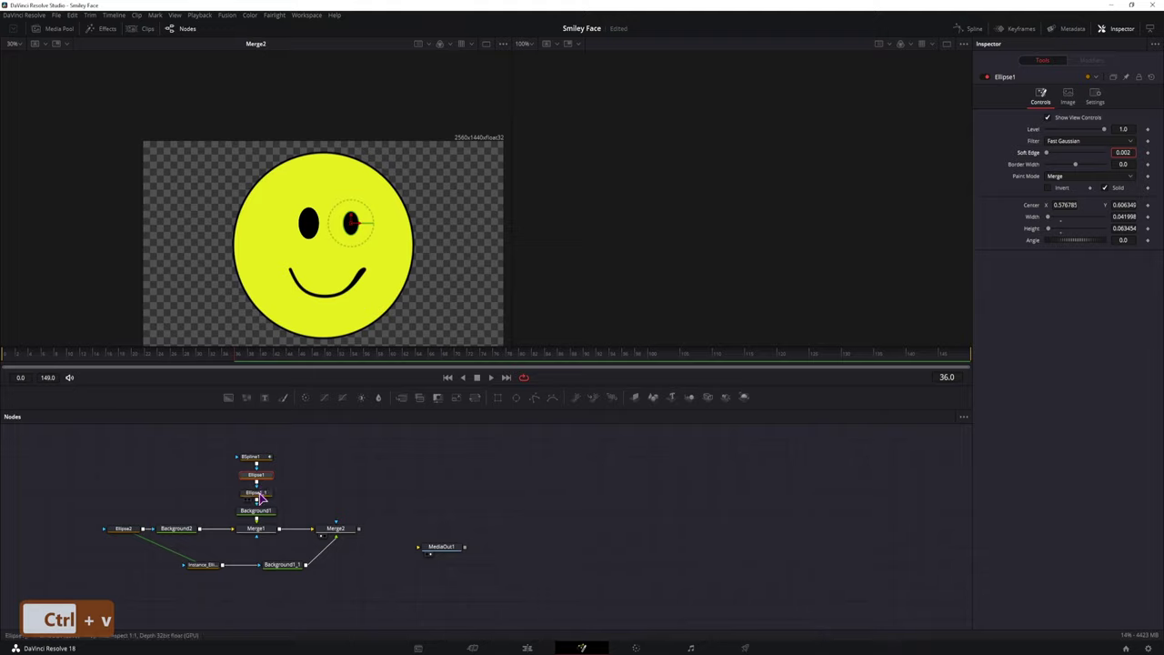
pyautogui.click(1124, 152)
pyautogui.hotkey('ctrl', 'v')
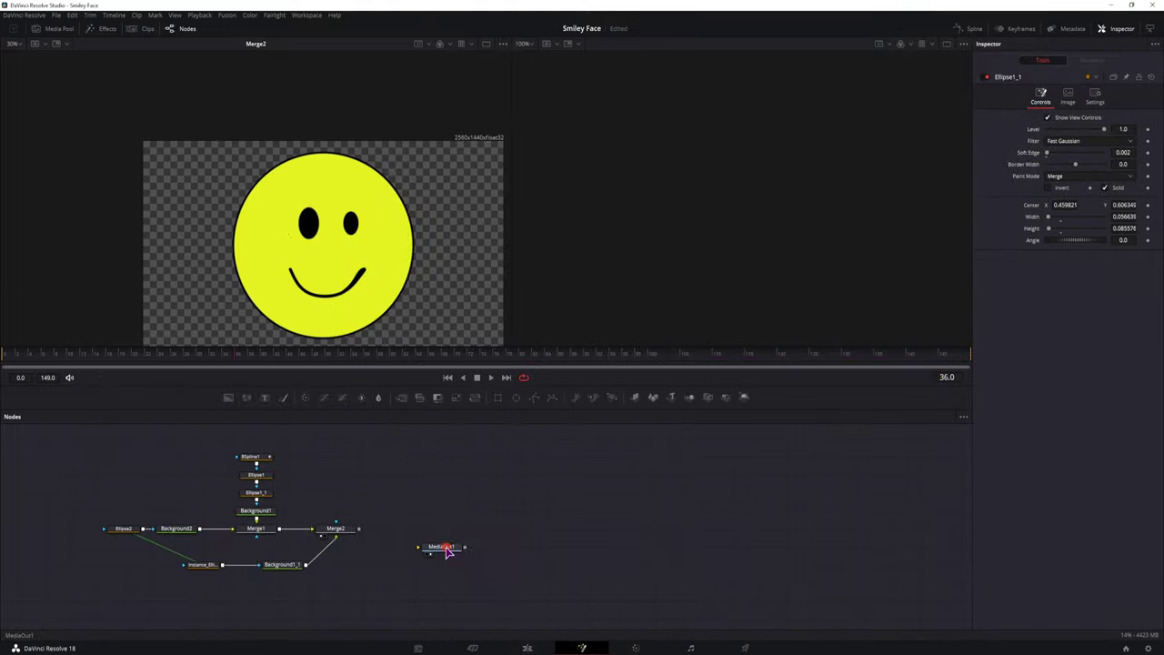
# Add a Transform node after Merge2, show it in the second viewer, and set its size to 1.1.
pyautogui.moveTo(442, 555); pyautogui.dragTo(546, 540)
pyautogui.click(424, 522)
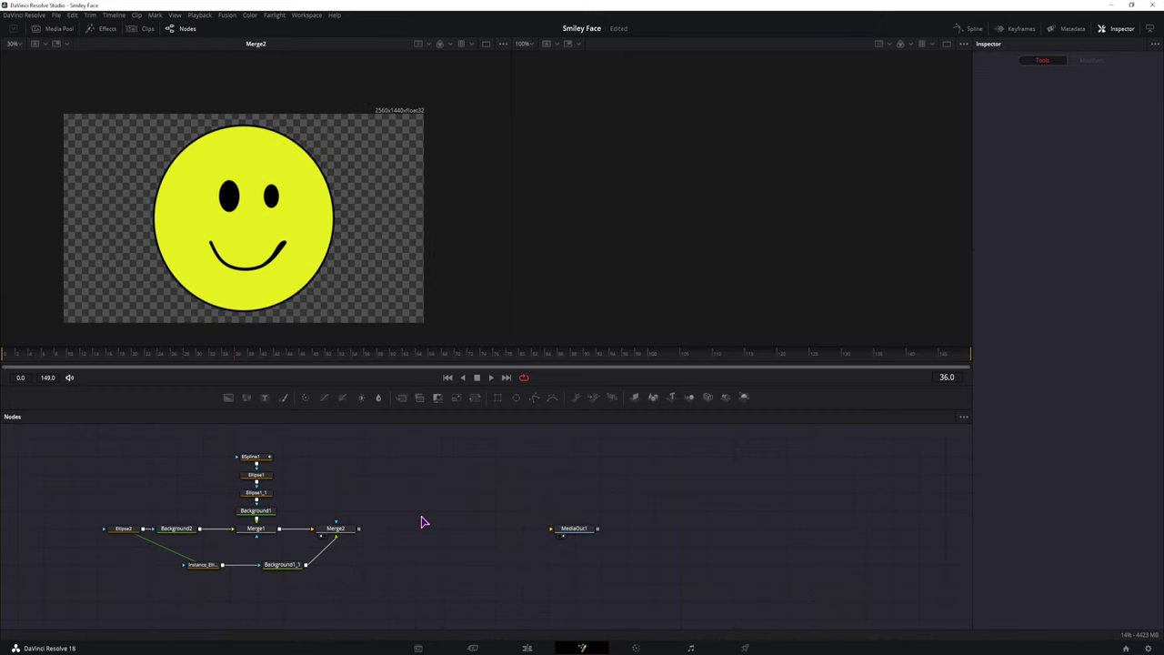
pyautogui.moveTo(474, 398); pyautogui.dragTo(404, 529)
pyautogui.press('2')
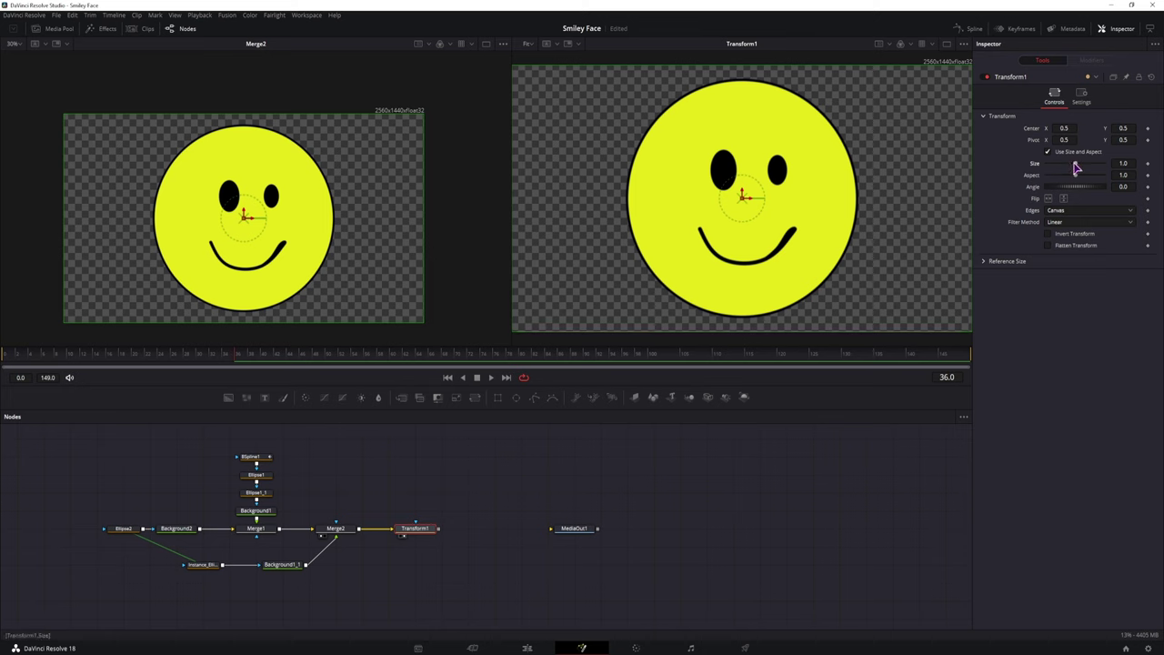
pyautogui.moveTo(1076, 167)
pyautogui.mouseDown()
pyautogui.moveTo(1104, 167)
pyautogui.moveTo(1068, 167)
pyautogui.moveTo(1080, 168)
pyautogui.mouseUp()
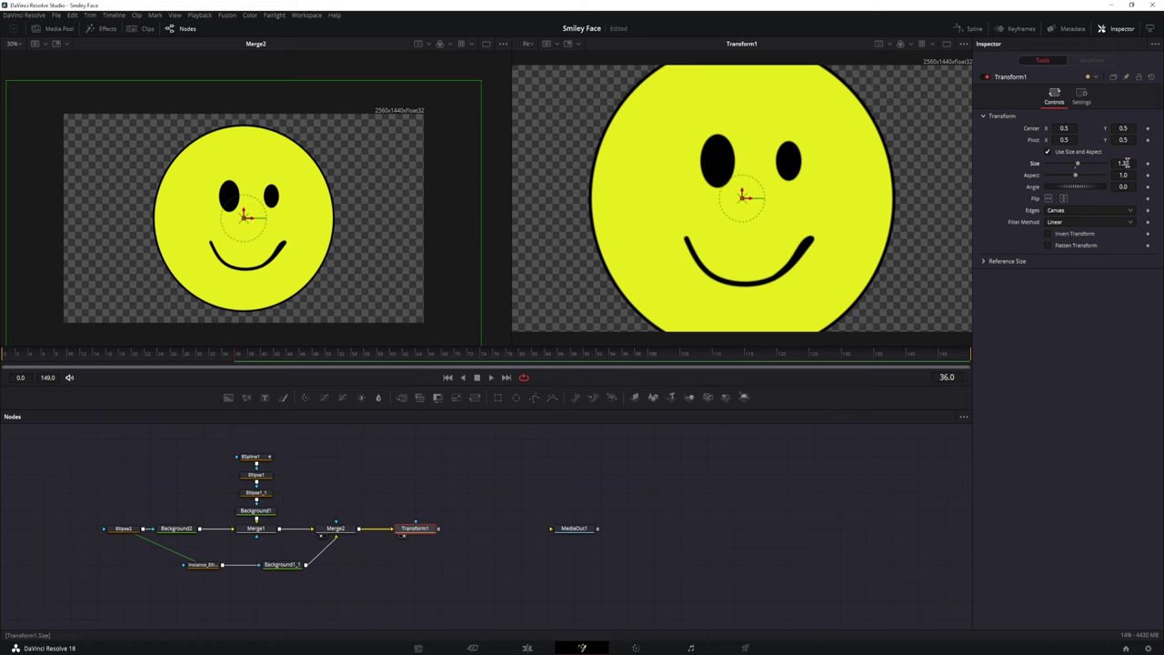
pyautogui.moveTo(1127, 163); pyautogui.dragTo(1107, 162)
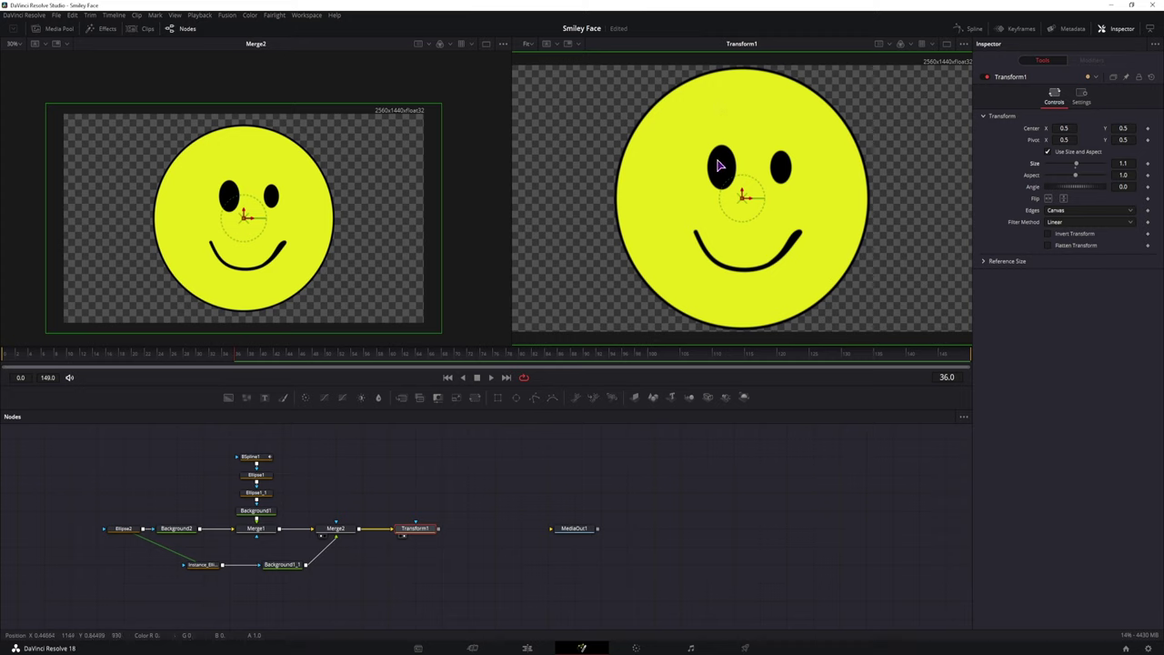
# Add a Duplicate node after Transform1 and show it in the second viewer.
pyautogui.hotkey('ctrl', 'space')
pyautogui.write('duplic')
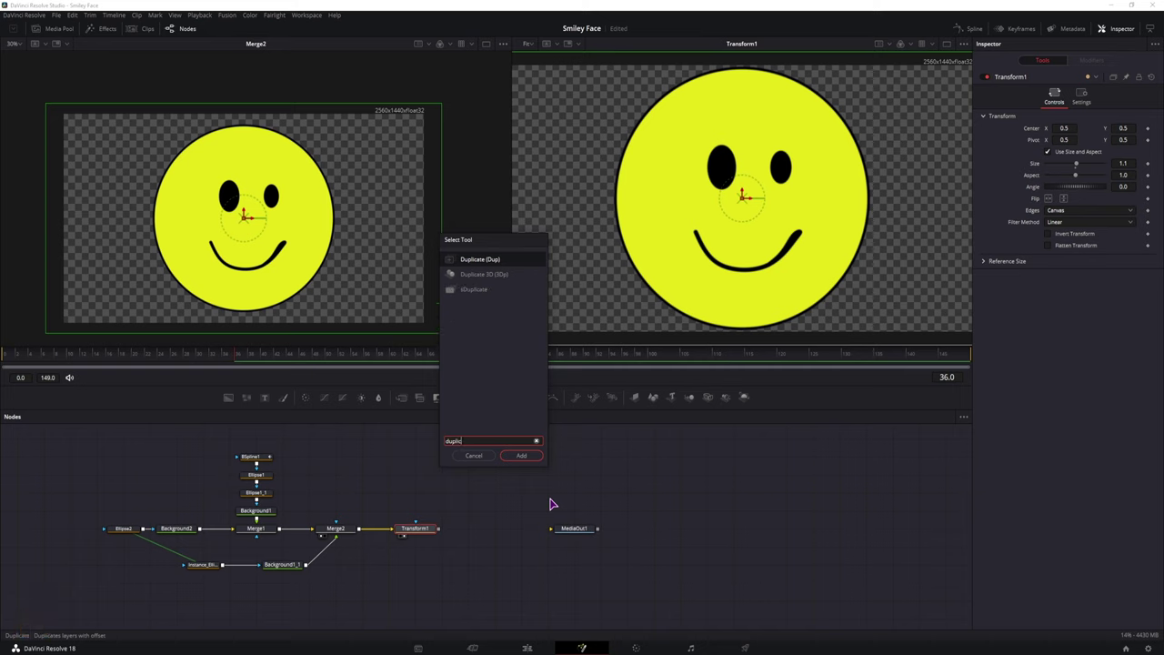
pyautogui.click(522, 457)
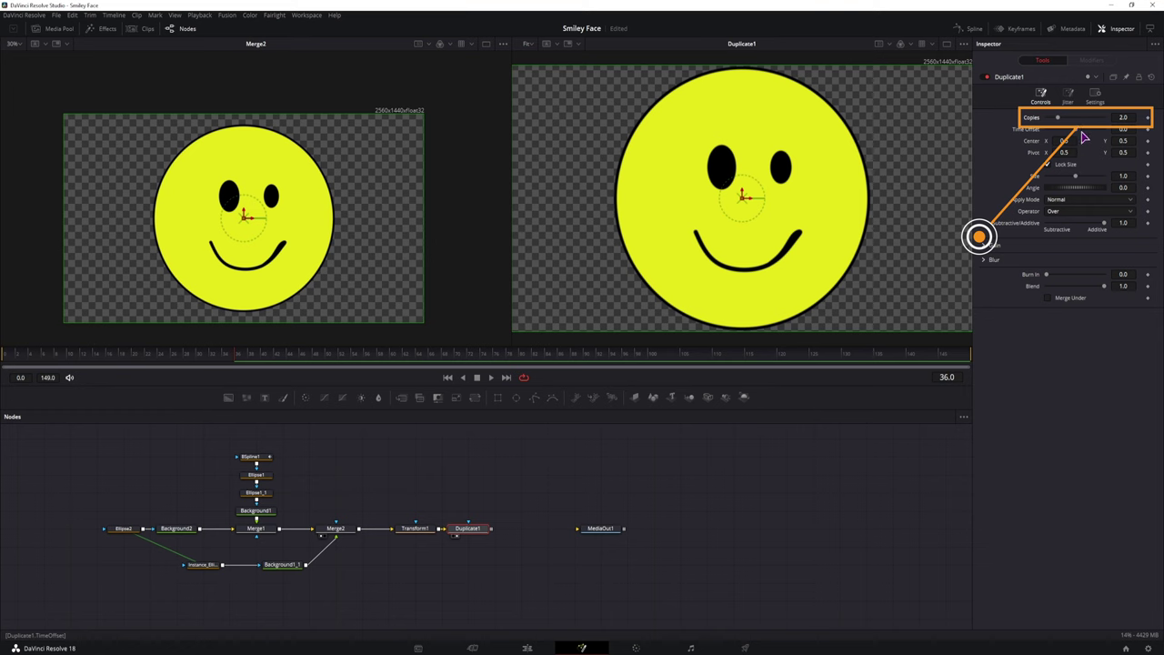
# Try offsetting the duplicates to center X 0.719 with the number of copies set to 1.
pyautogui.moveTo(1066, 141); pyautogui.dragTo(1102, 141)
pyautogui.click(1126, 117)
pyautogui.write('1')
pyautogui.press('Return')
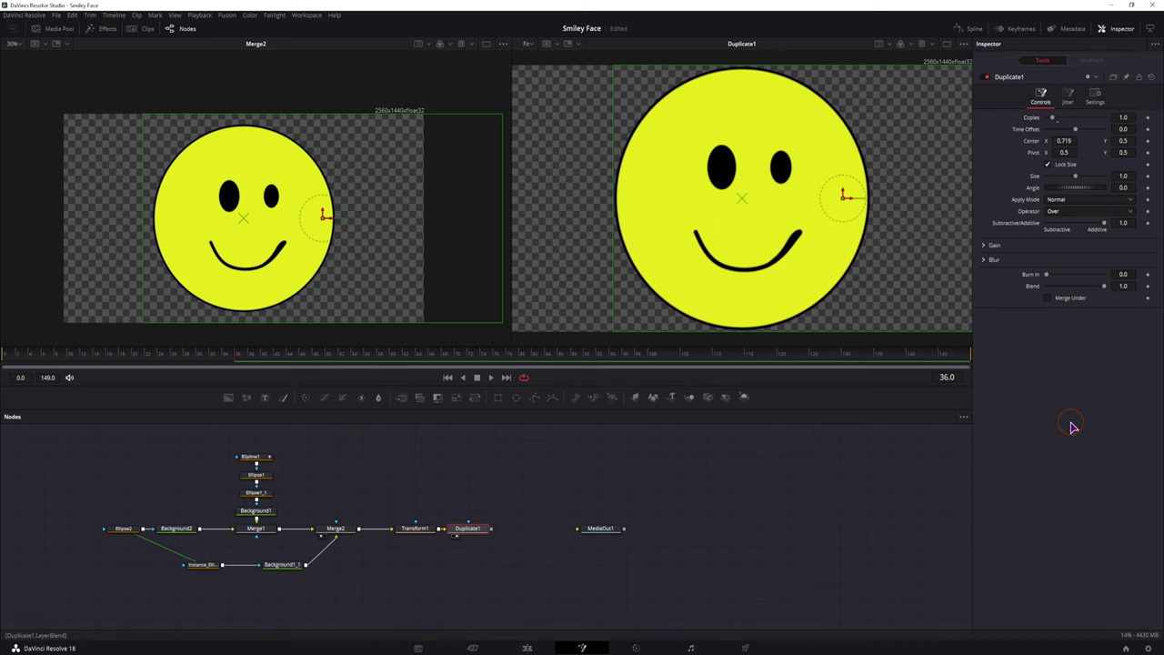
pyautogui.click(417, 529)
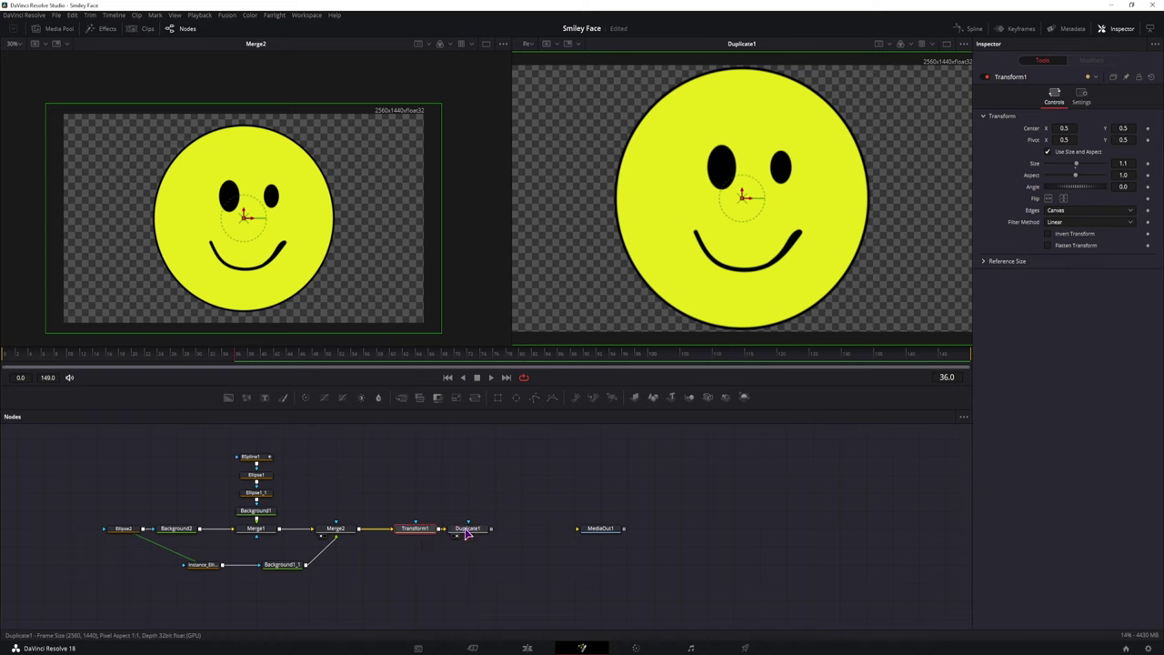
pyautogui.click(466, 531)
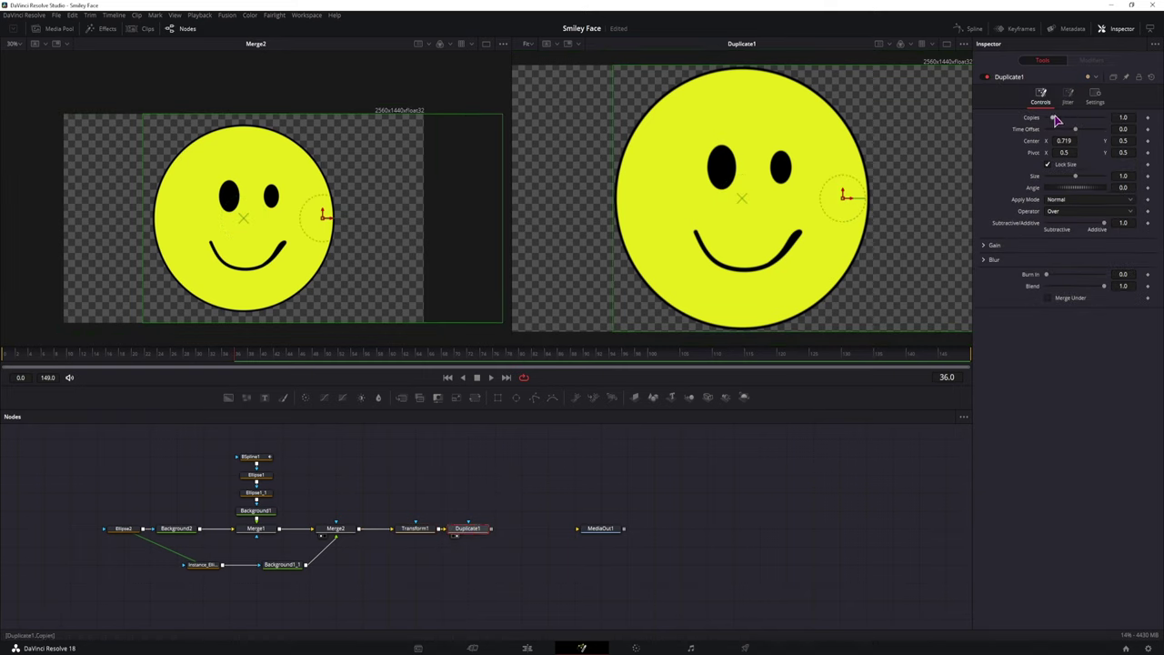
# Set Duplicate1 to 20 copies, try a different size, and reset its size and center to their defaults.
pyautogui.moveTo(1055, 120); pyautogui.dragTo(1135, 125)
pyautogui.click(1128, 118)
pyautogui.write('20')
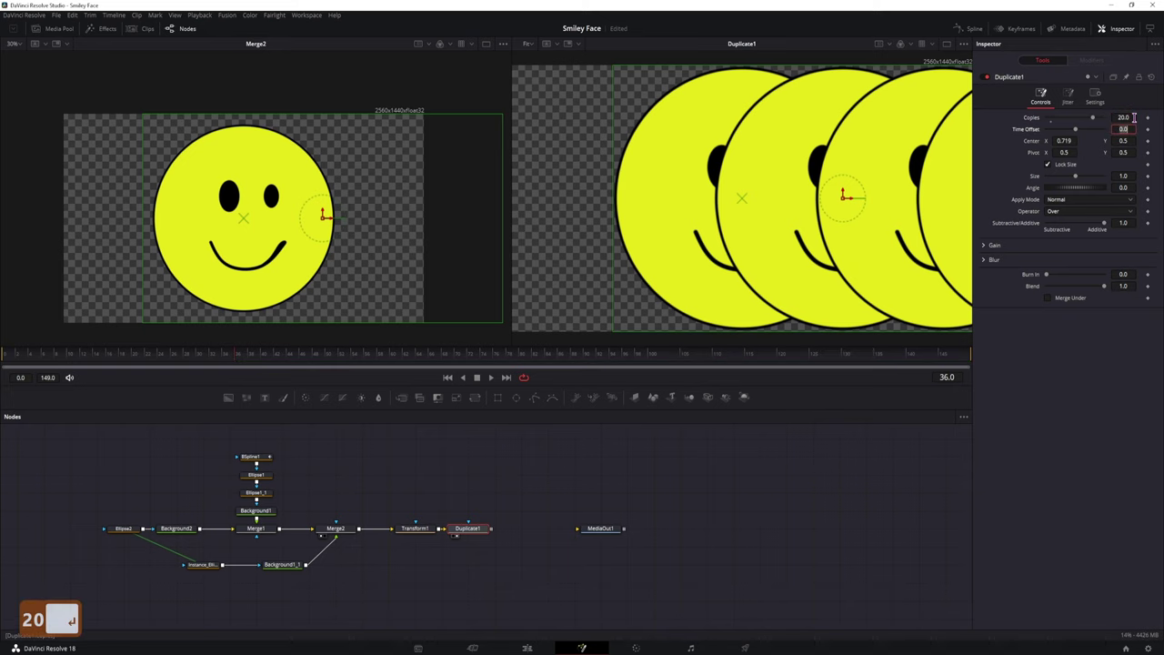
pyautogui.press('Tab')
pyautogui.moveTo(1075, 176); pyautogui.dragTo(1038, 182)
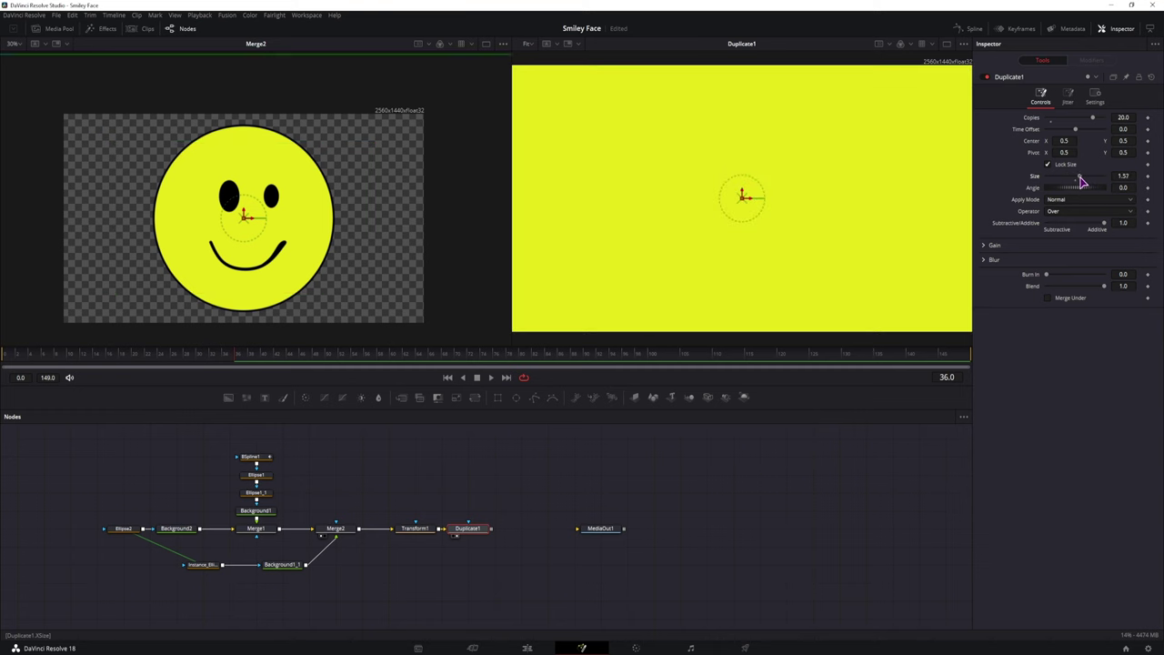
pyautogui.doubleClick(1037, 179)
# Jitter the Duplicate1 copies with center X 0.102 and Y 0.041, and try out the axis, size and angle jitter.
pyautogui.click(1069, 96)
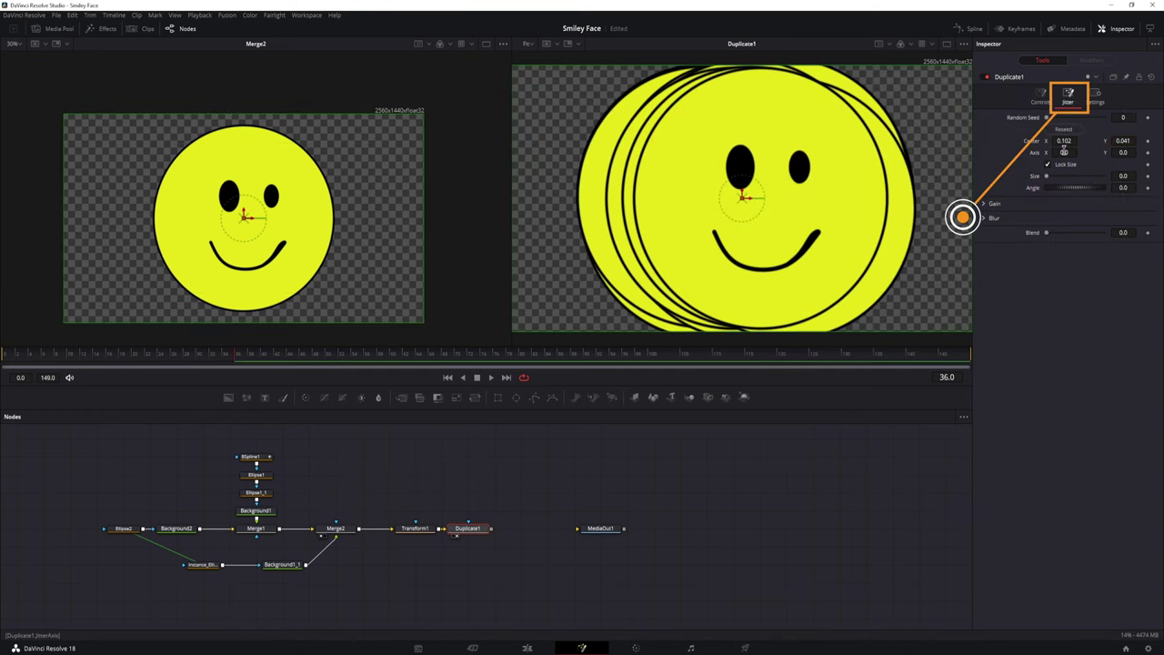
pyautogui.moveTo(1064, 151); pyautogui.dragTo(1052, 177)
pyautogui.moveTo(1121, 151); pyautogui.dragTo(1146, 153)
pyautogui.moveTo(1053, 176); pyautogui.dragTo(1089, 189)
pyautogui.doubleClick(1031, 187)
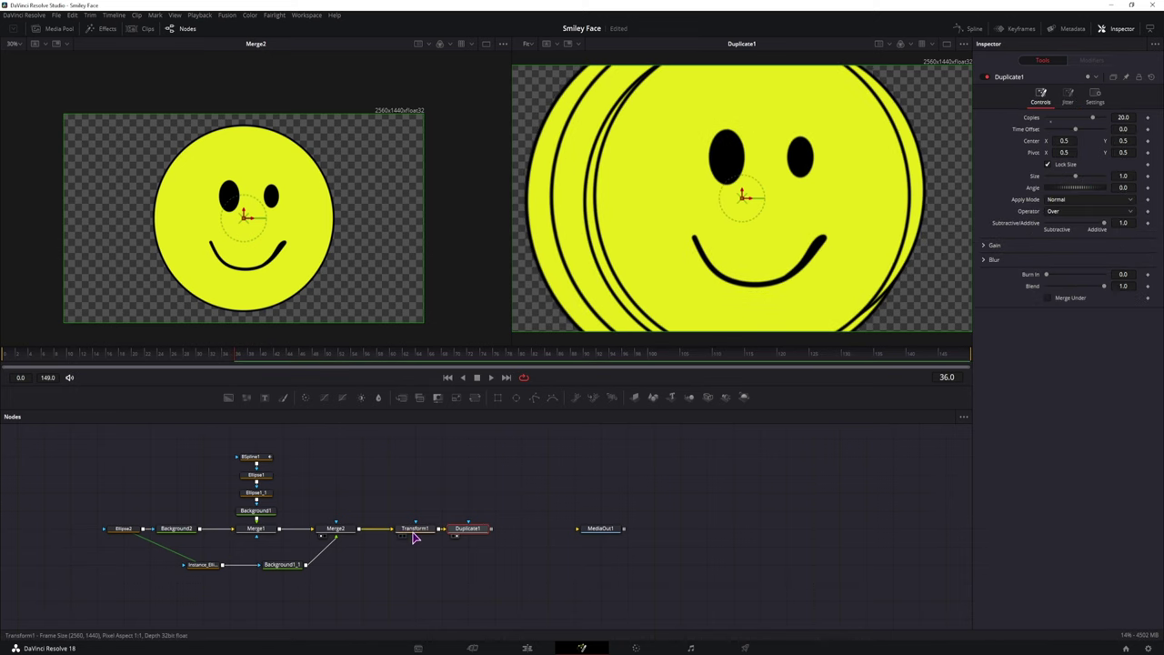
# Select Transform1 and check the timeline frame rate in the project settings without changing anything.
pyautogui.click(413, 533)
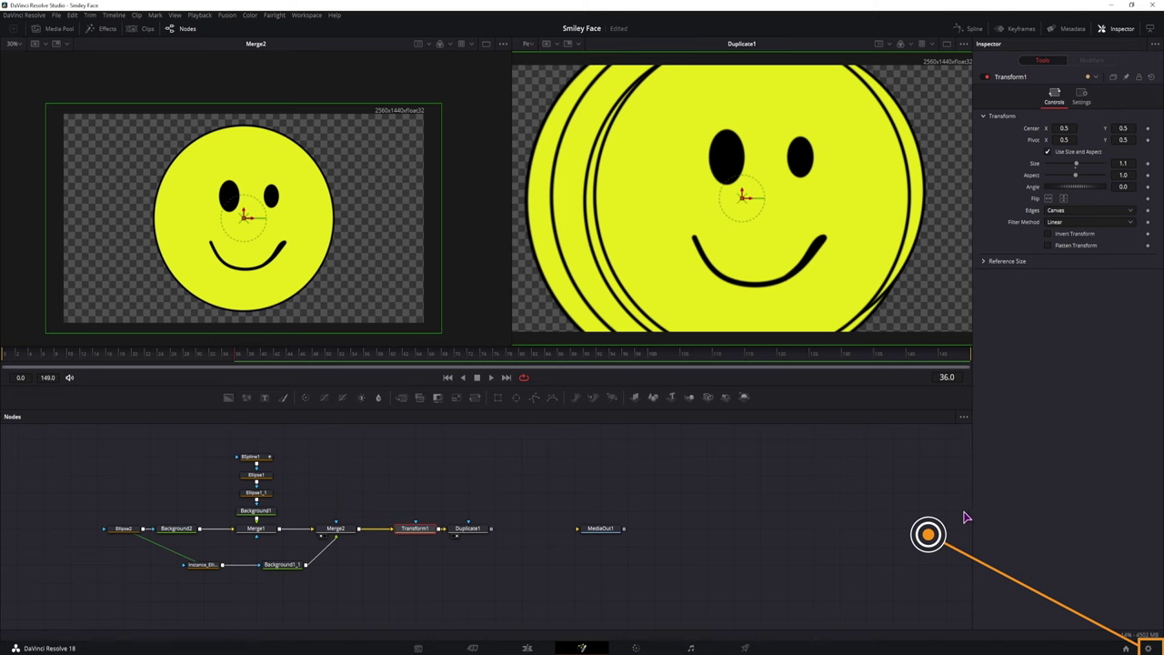
pyautogui.click(1149, 648)
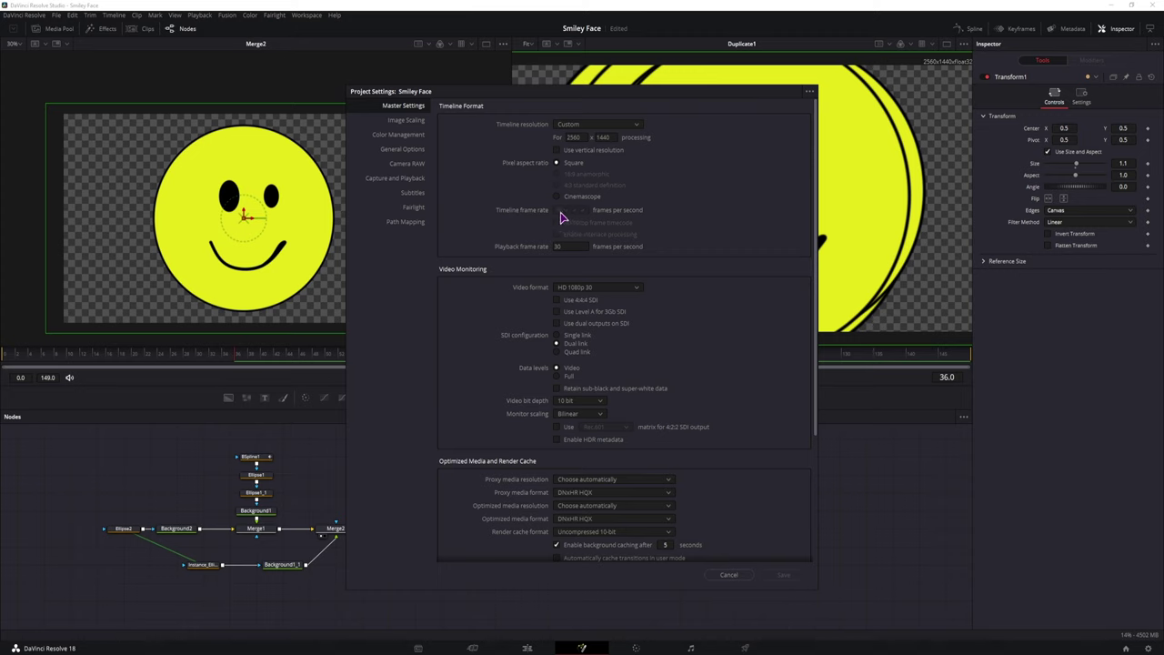
pyautogui.click(728, 575)
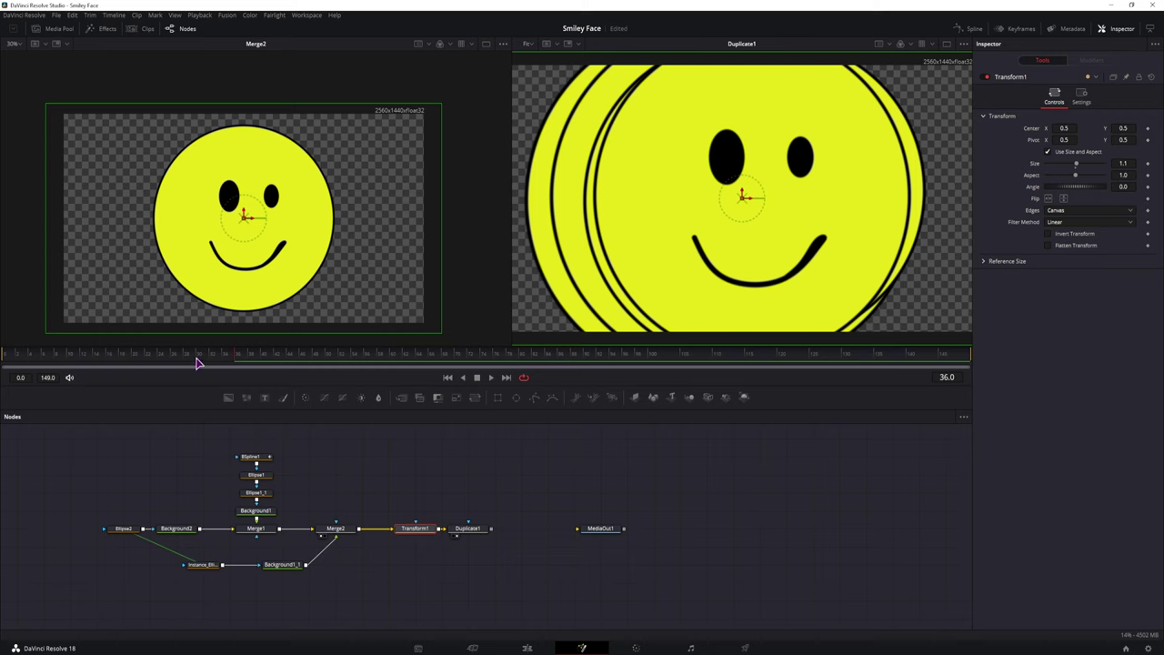
# Keyframe Transform1's size at 1.1 on frame 14 and at its minimum on frame 2.
pyautogui.click(5, 358)
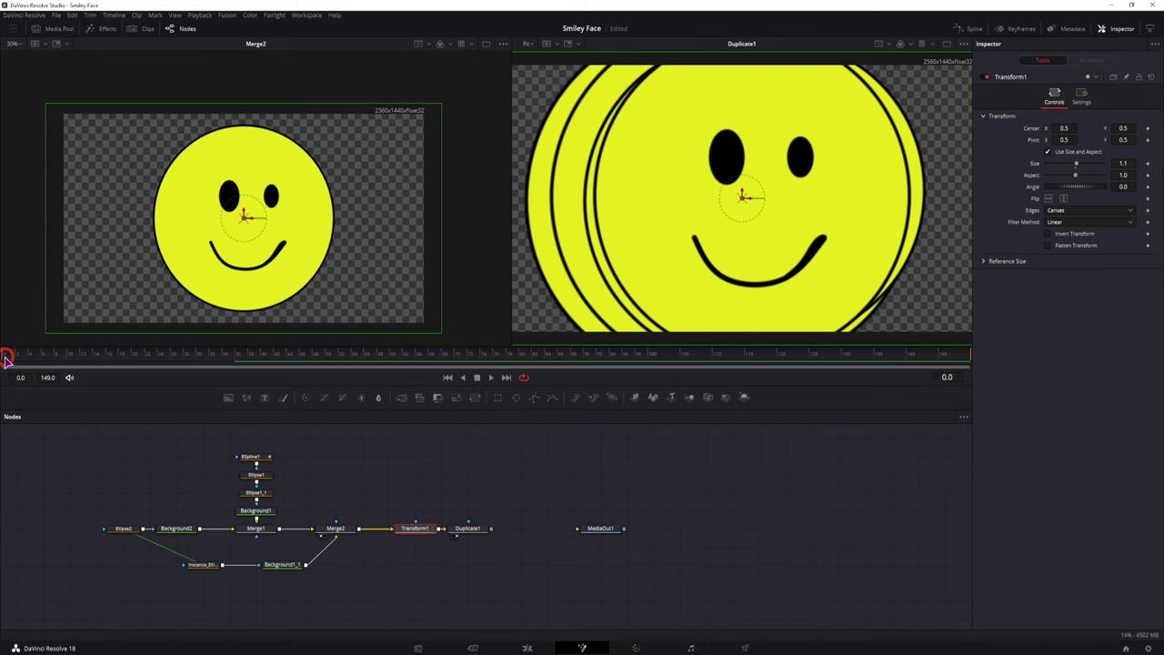
pyautogui.click(192, 359)
pyautogui.click(1148, 165)
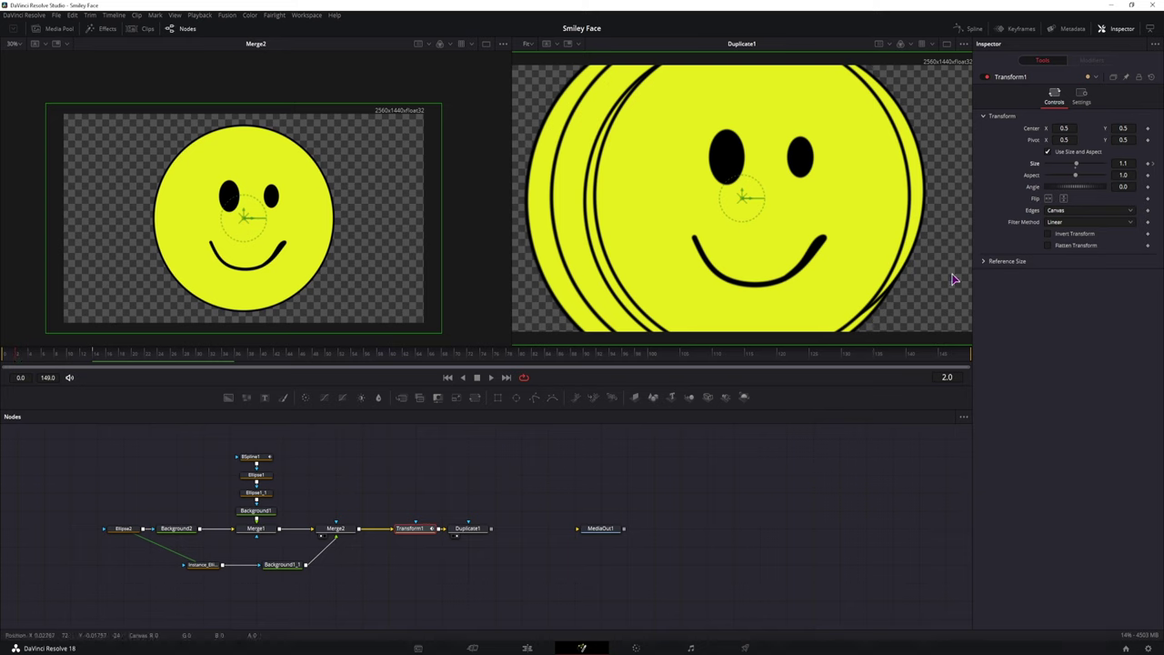
pyautogui.moveTo(1076, 163); pyautogui.dragTo(400, 457)
# Try a size of 0.91 on Duplicate1 and preview the copies frame by frame up to frame 14.
pyautogui.click(468, 528)
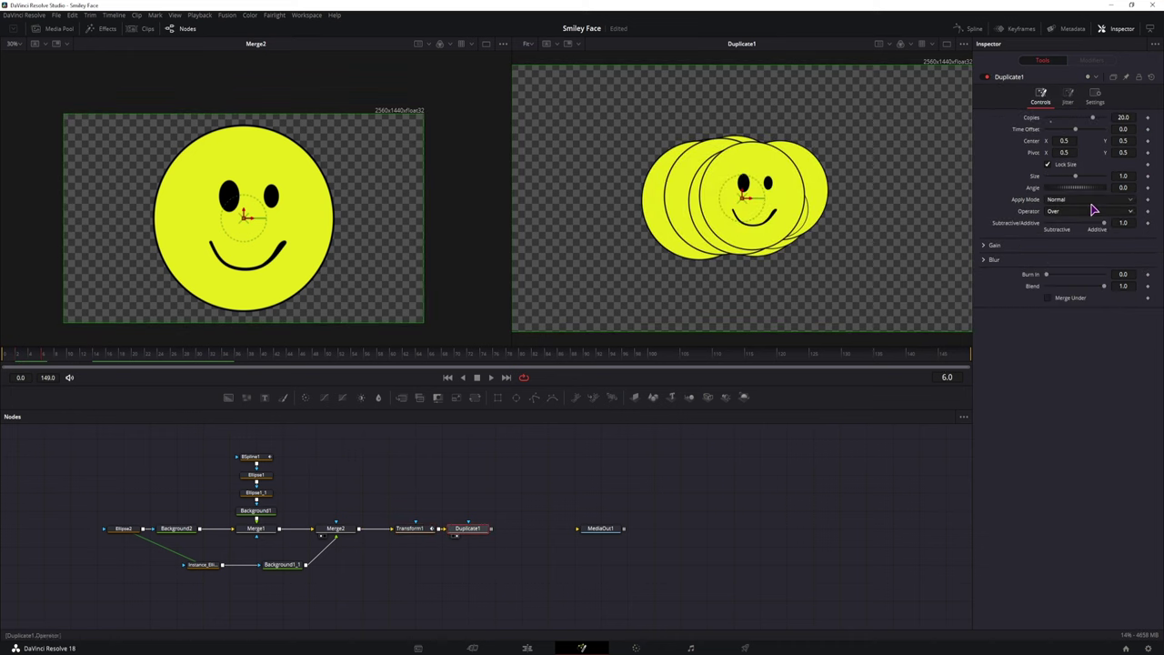
pyautogui.moveTo(1078, 180); pyautogui.dragTo(1052, 178)
pyautogui.press('Right')
pyautogui.press('Right')
pyautogui.press('Right')
pyautogui.press('Right')
pyautogui.press('Right')
pyautogui.press('Right')
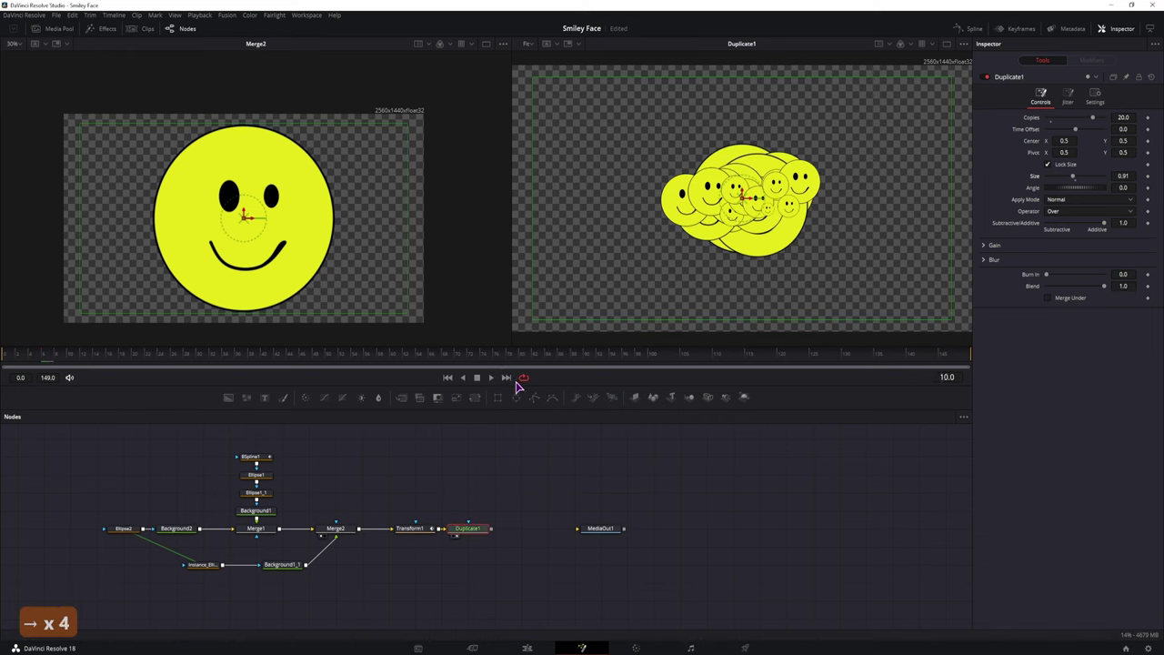
pyautogui.press('Right')
pyautogui.press('Right')
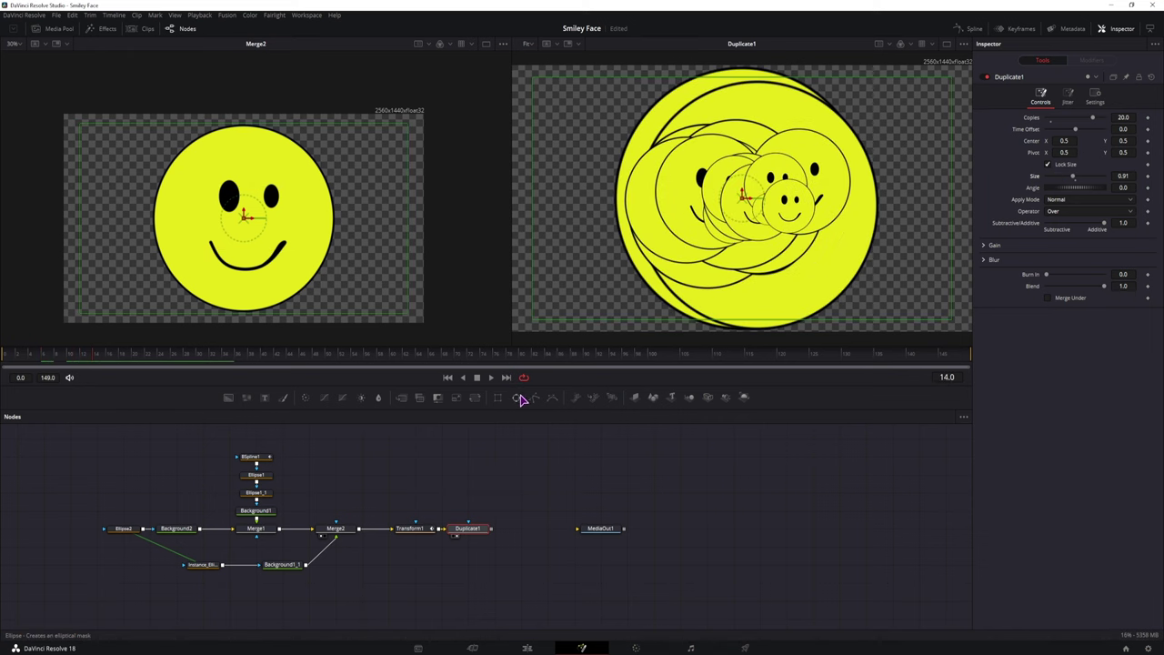
# Scatter Duplicate1's copies with jitter center X 0.46, Y 0.41 and size 0.59, and try axis jitter before resetting it.
pyautogui.moveTo(1074, 177); pyautogui.dragTo(1136, 141)
pyautogui.click(1068, 95)
pyautogui.click(1044, 102)
pyautogui.click(1068, 101)
pyautogui.moveTo(1065, 153); pyautogui.dragTo(1046, 153)
pyautogui.moveTo(1124, 152); pyautogui.dragTo(1129, 152)
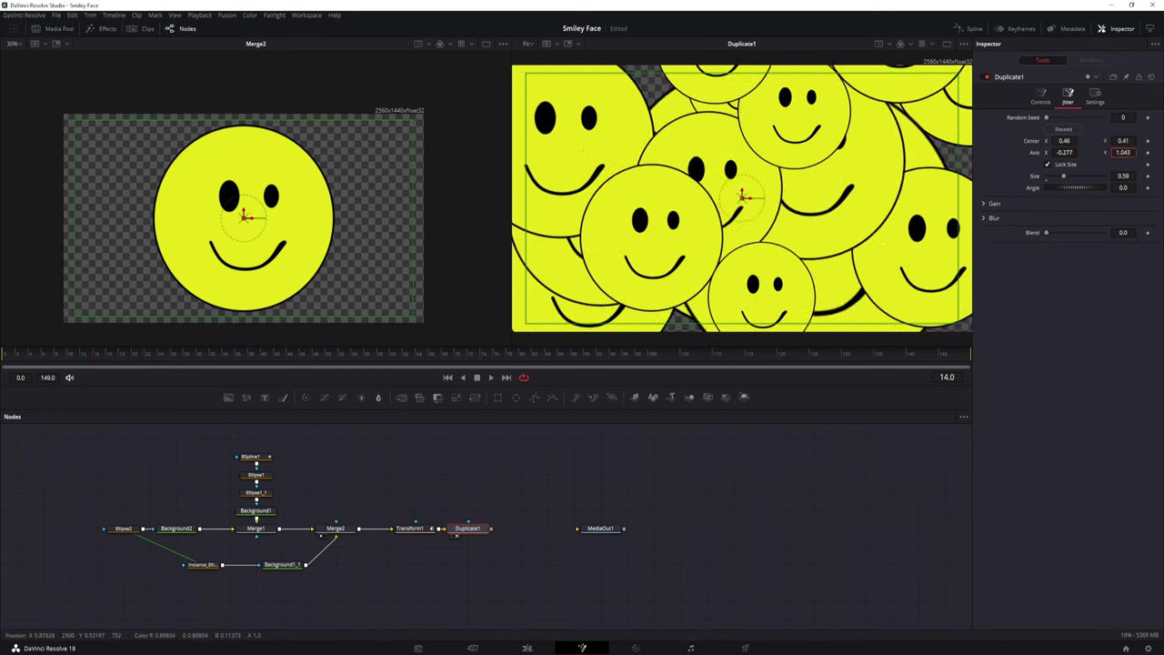
pyautogui.moveTo(1123, 153); pyautogui.dragTo(1142, 153)
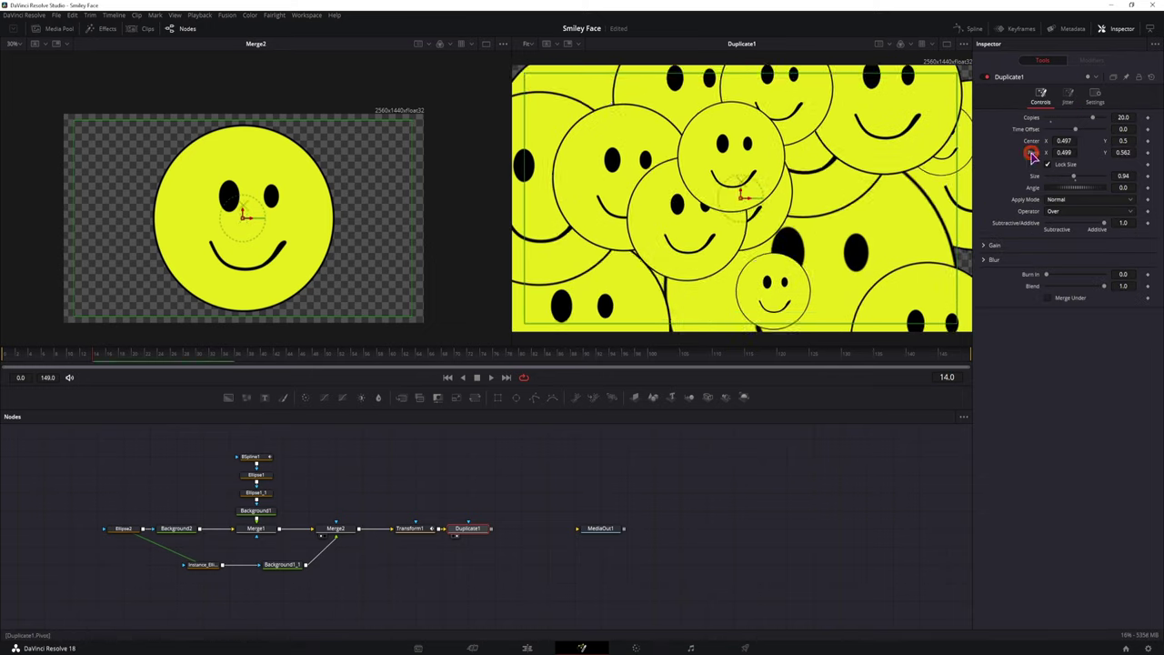
pyautogui.doubleClick(1031, 153)
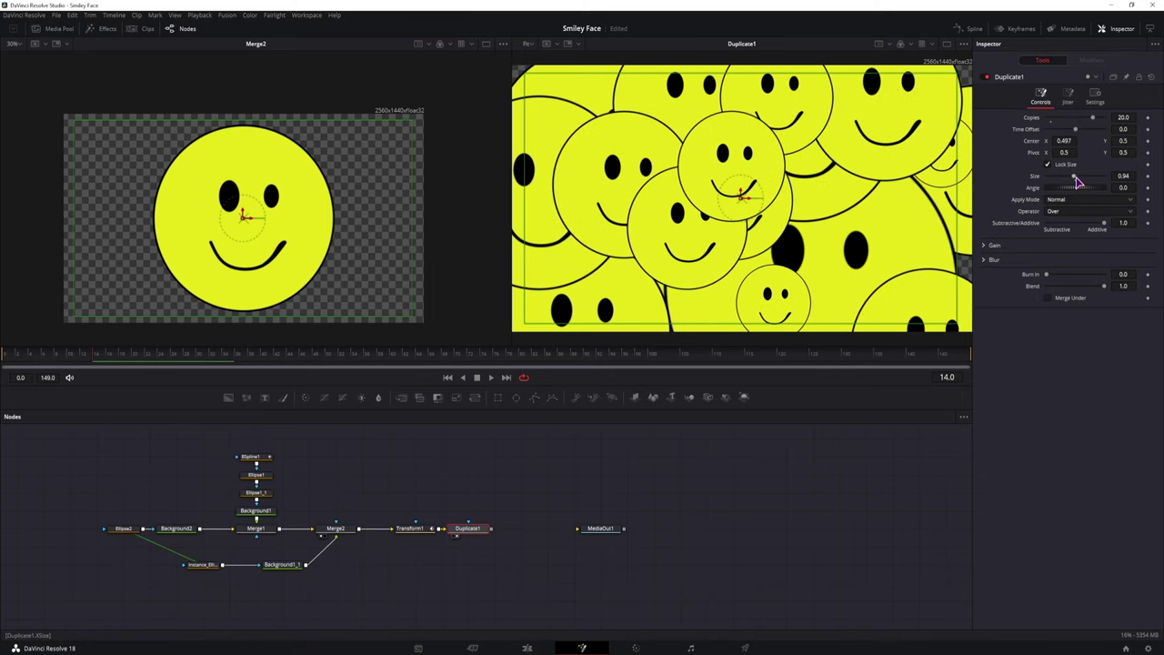
# Keyframe Duplicate1's size at 1.0 on frame 14 and 0.0 on frame 4, and preview the growth frame by frame.
pyautogui.moveTo(1075, 178); pyautogui.dragTo(1077, 180)
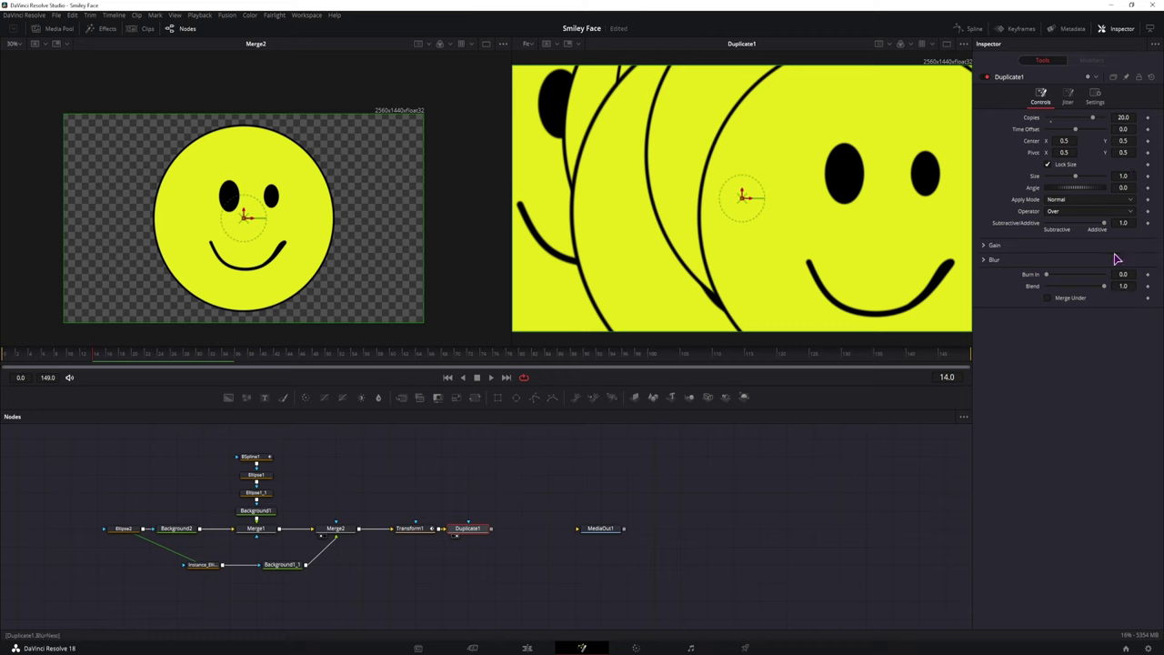
pyautogui.click(1148, 178)
pyautogui.moveTo(46, 363); pyautogui.dragTo(32, 365)
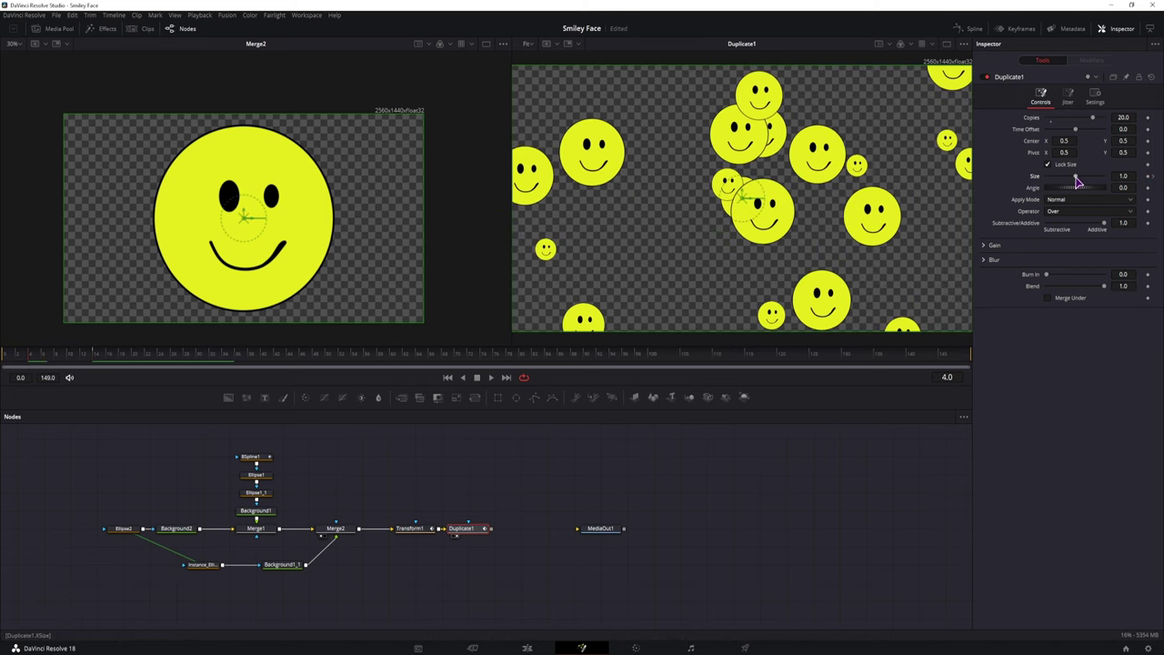
pyautogui.moveTo(1076, 179); pyautogui.dragTo(1041, 185)
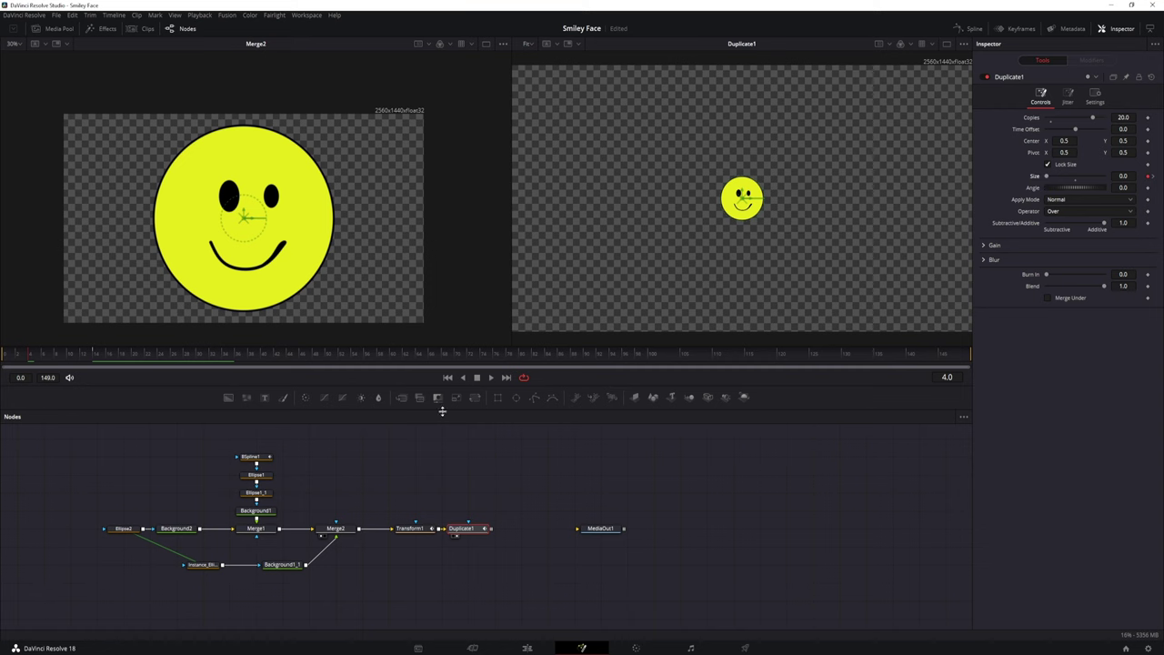
pyautogui.press('Right')
pyautogui.press('Right')
pyautogui.press('Right')
pyautogui.press('Right')
pyautogui.press('Right')
pyautogui.press('Right')
pyautogui.press('Right')
pyautogui.press('Right')
pyautogui.press('Right')
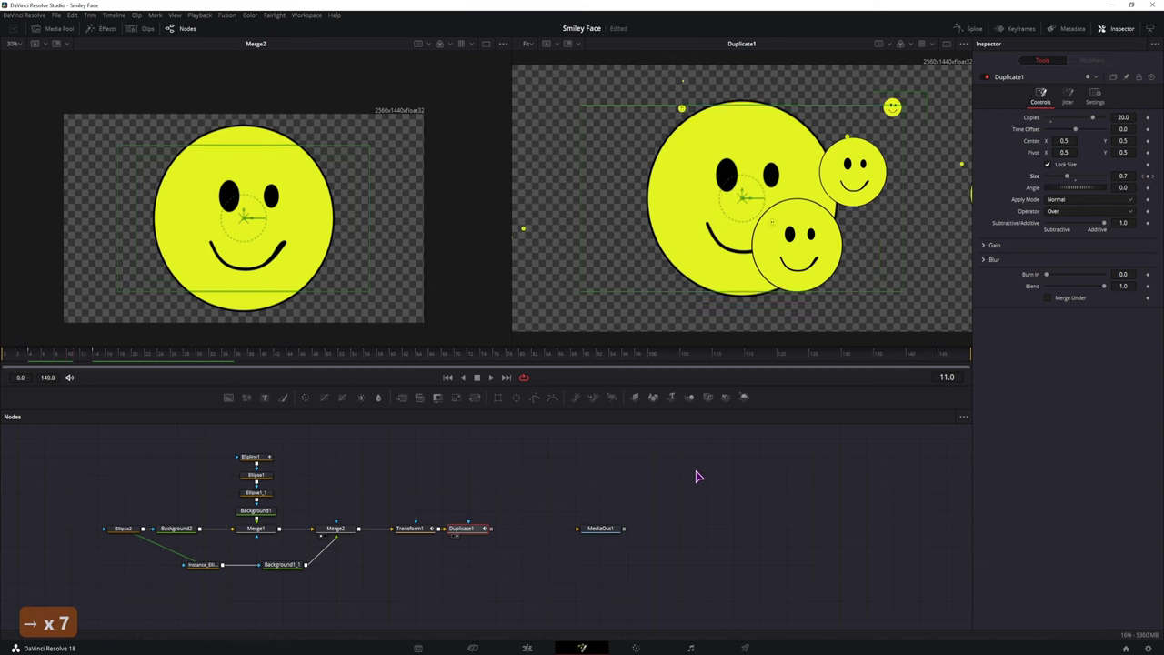
pyautogui.press('Right')
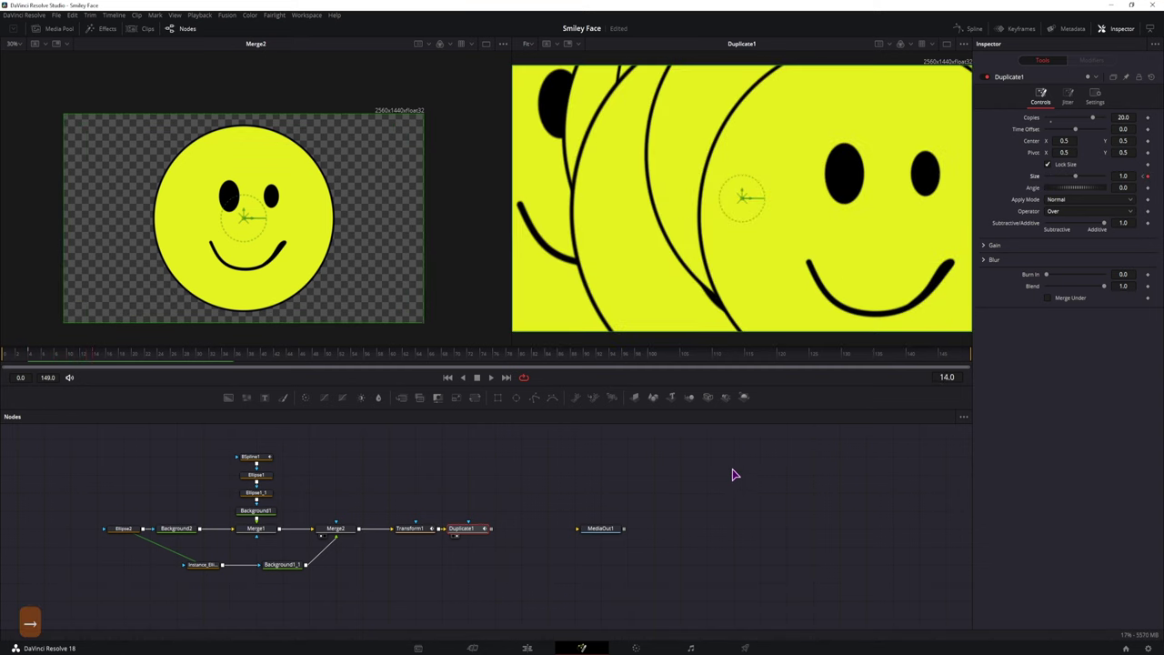
pyautogui.press('Left')
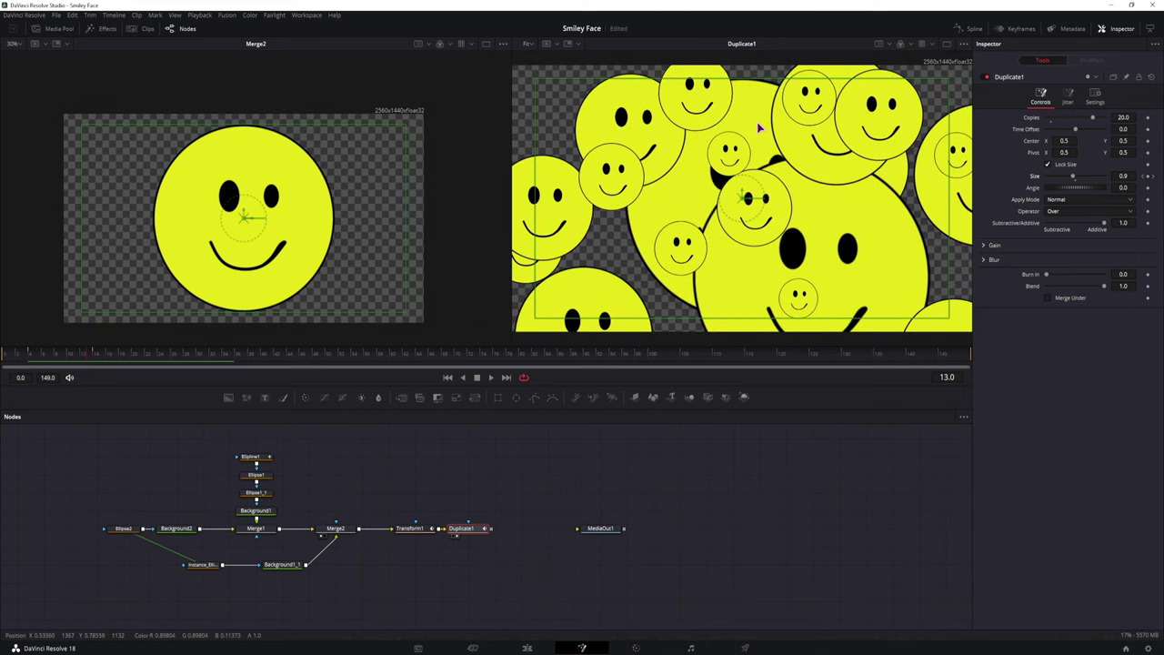
# Enable Merge Under on Duplicate1 and connect its output to MediaOut1.
pyautogui.click(469, 530)
pyautogui.click(984, 260)
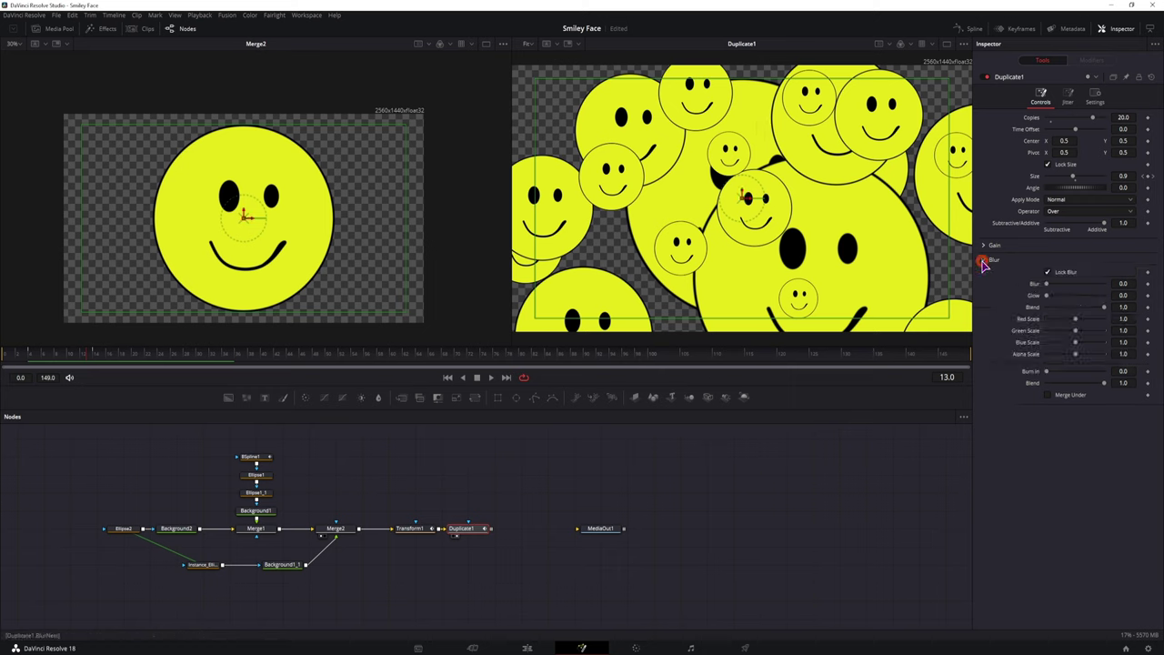
pyautogui.click(984, 260)
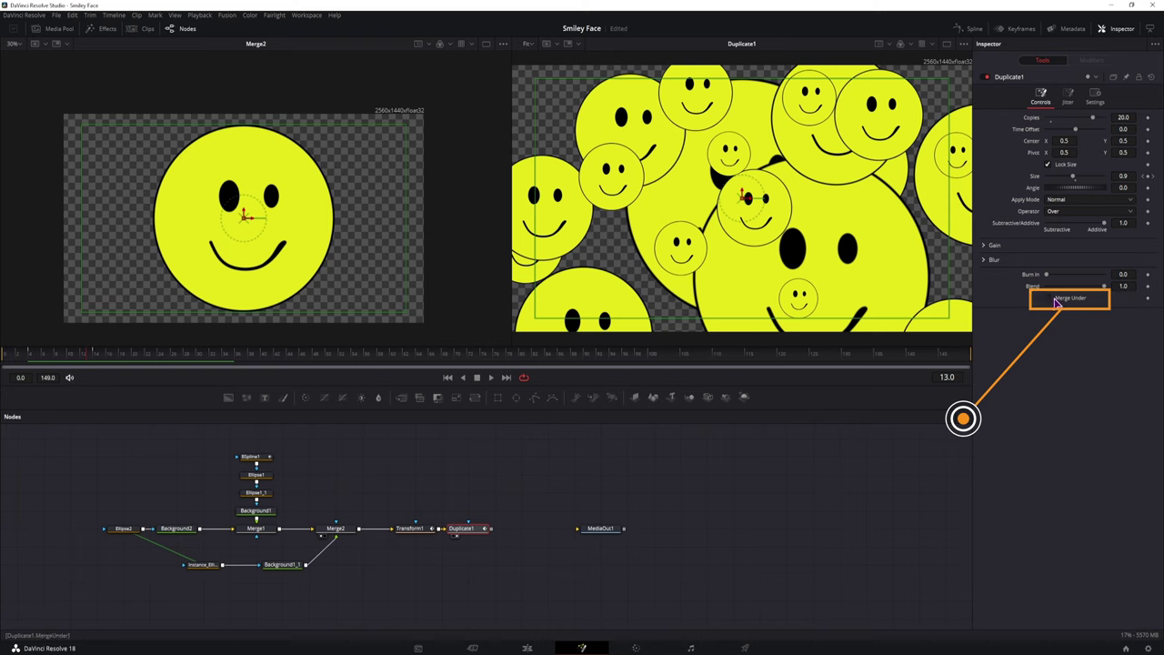
pyautogui.click(1048, 298)
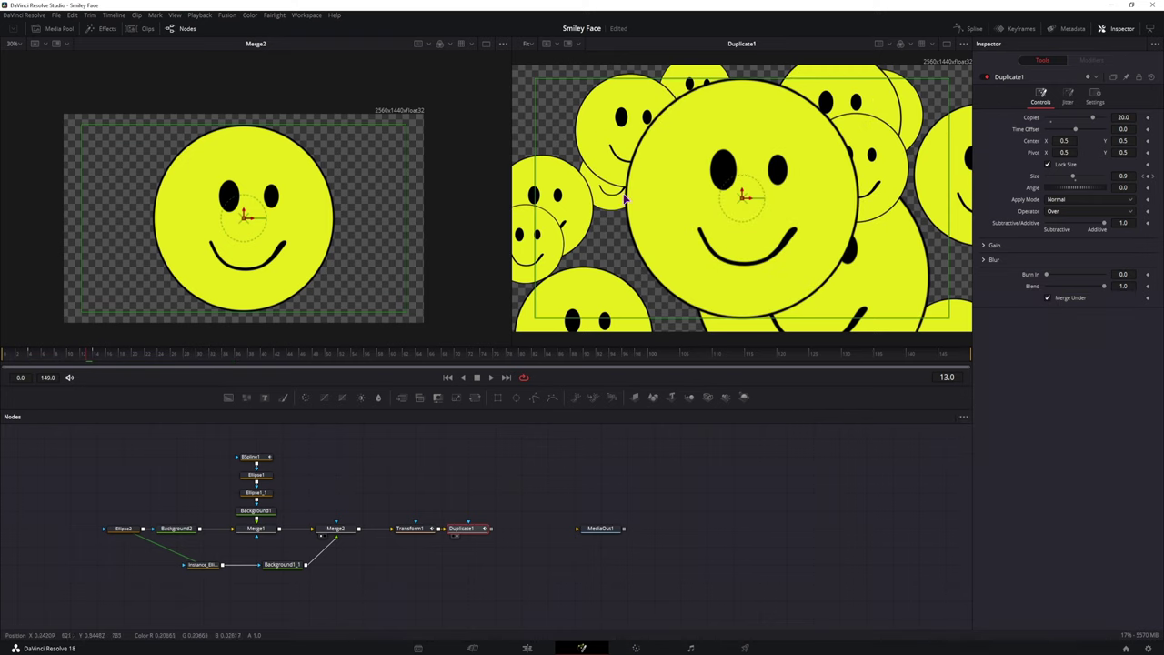
pyautogui.press('Right')
pyautogui.press('Right')
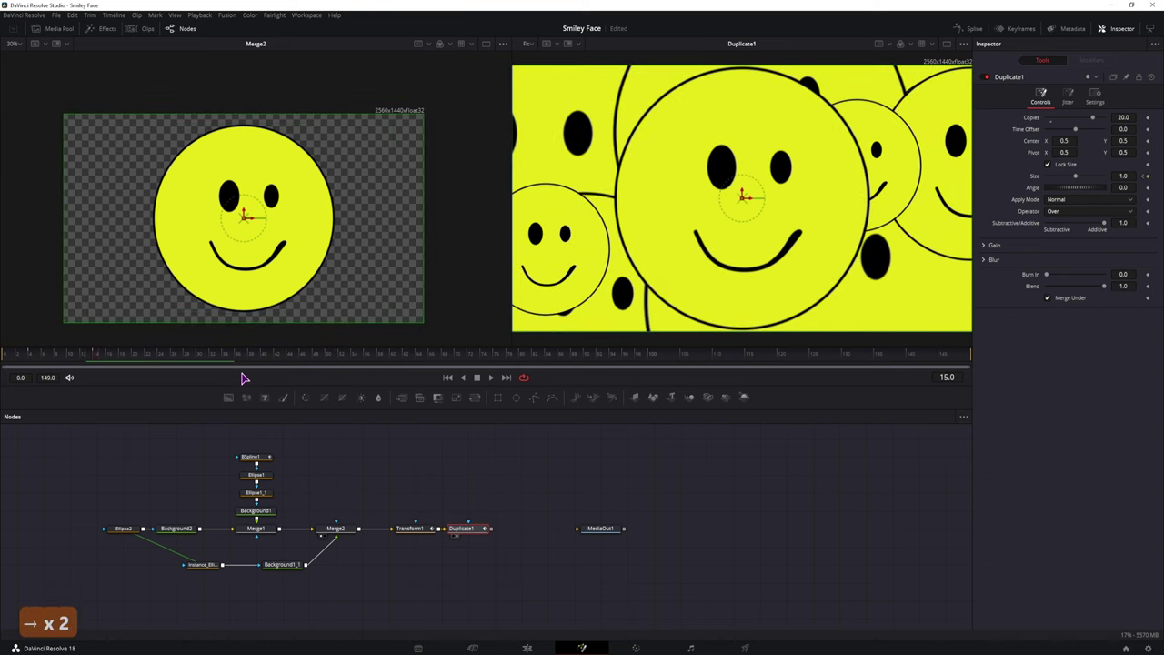
pyautogui.press('Left')
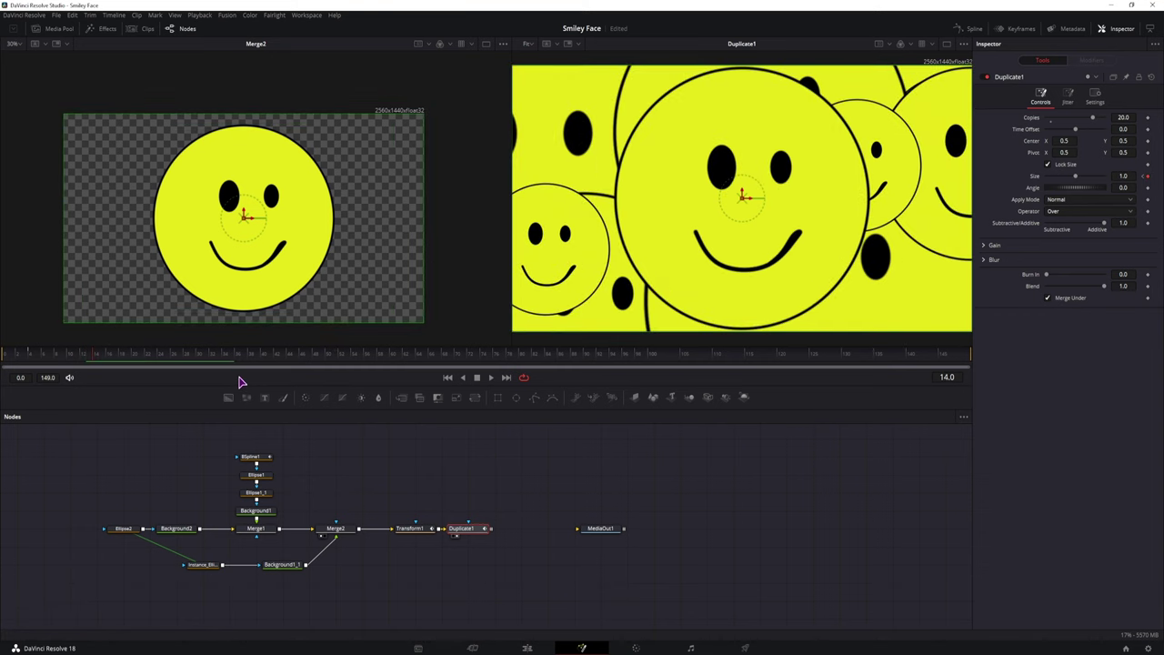
pyautogui.moveTo(491, 528); pyautogui.dragTo(579, 528)
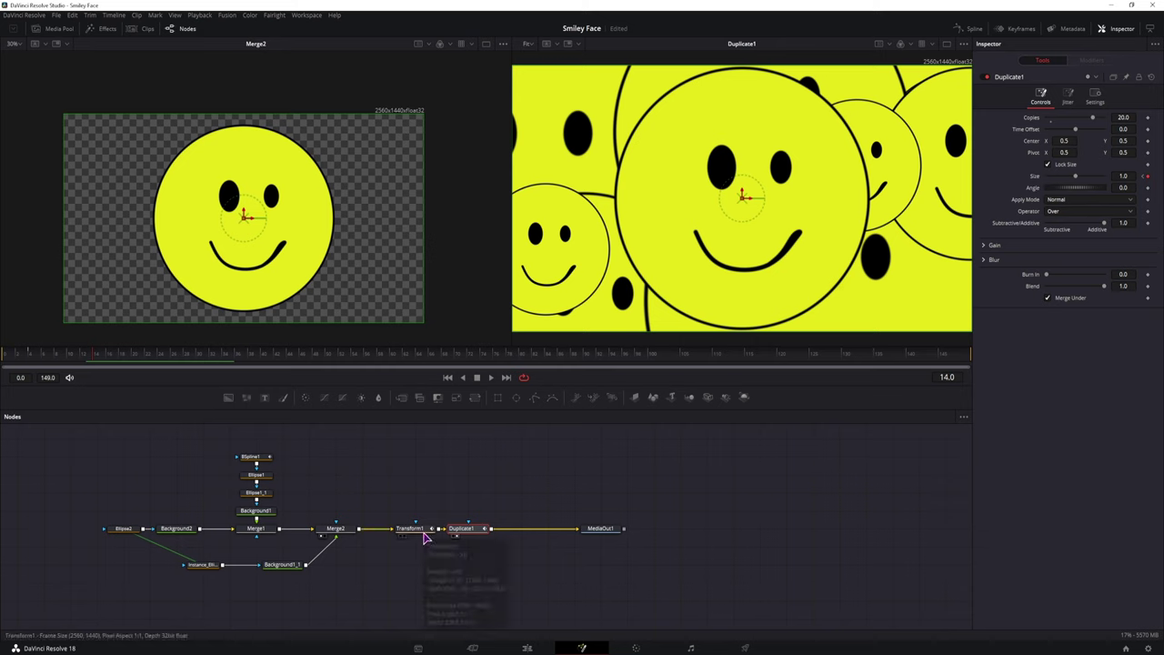
# Insert an Anim Curves modifier on Duplicate1's size and set its source to Transition.
pyautogui.click(409, 529)
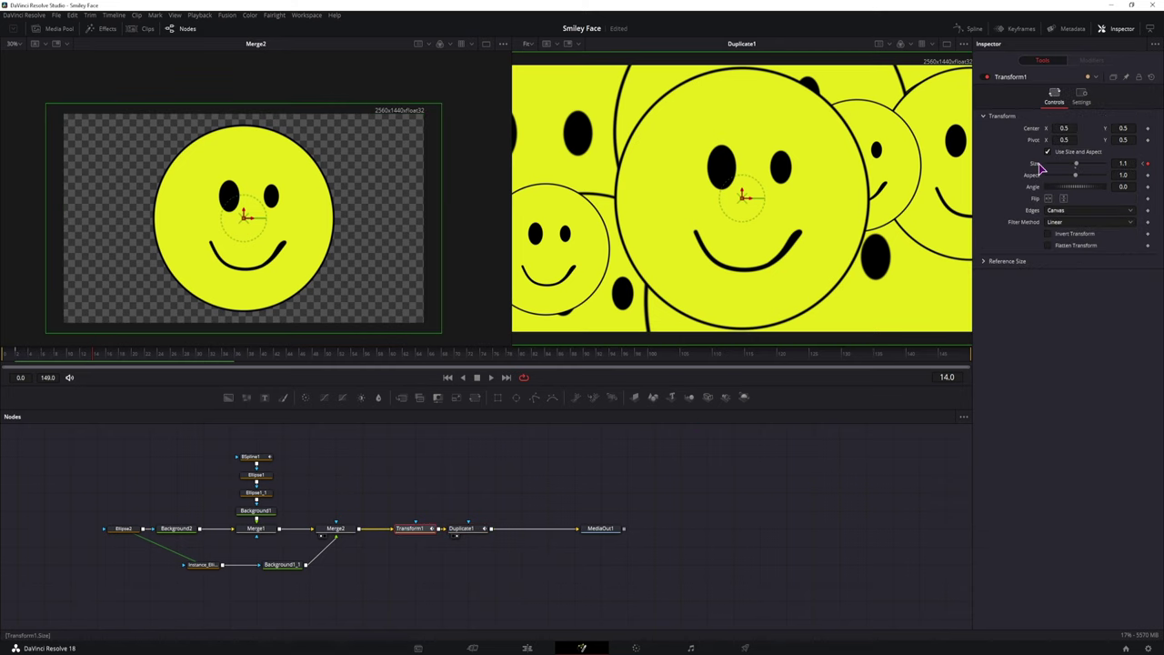
pyautogui.click(461, 528)
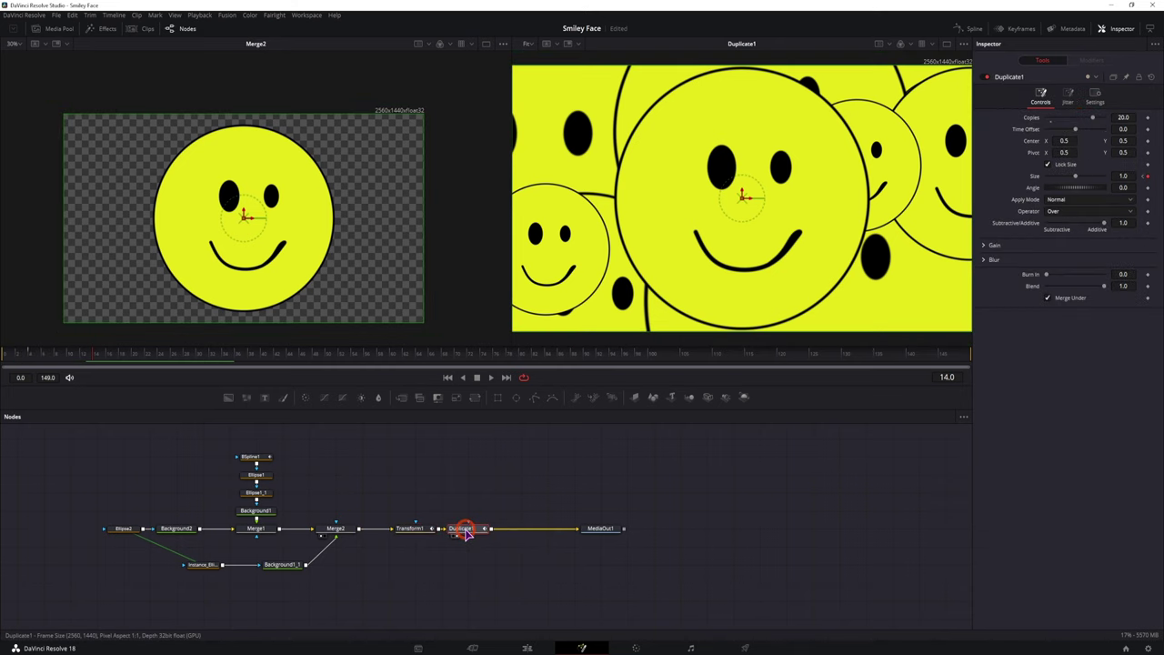
pyautogui.rightClick(1035, 179)
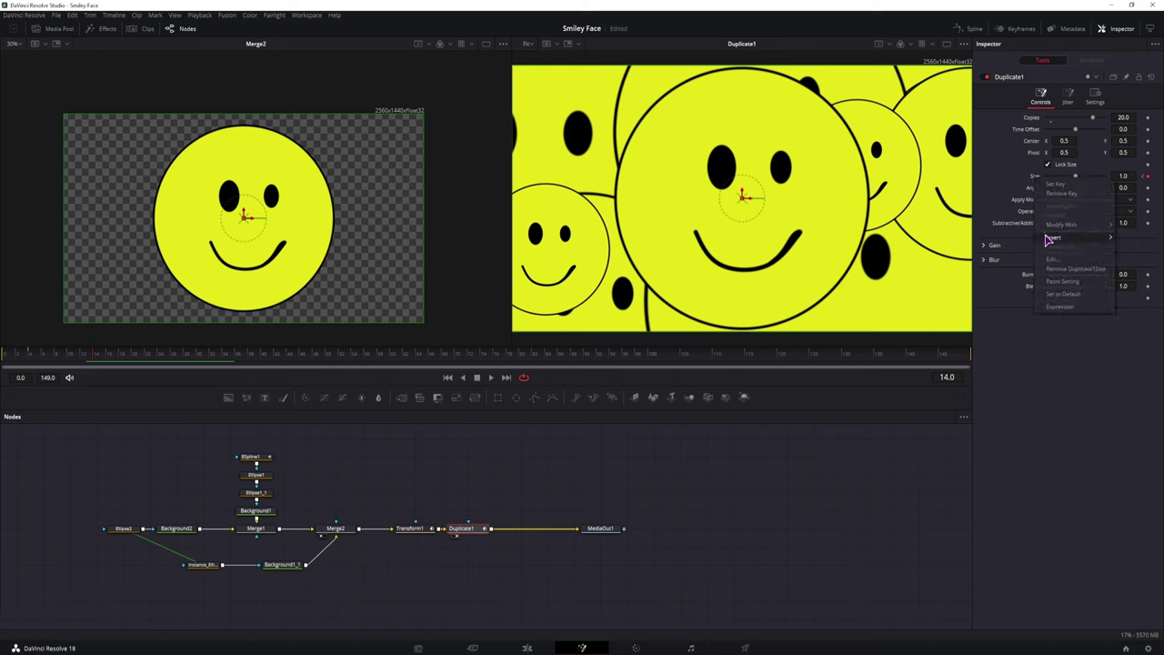
pyautogui.moveTo(1051, 240)
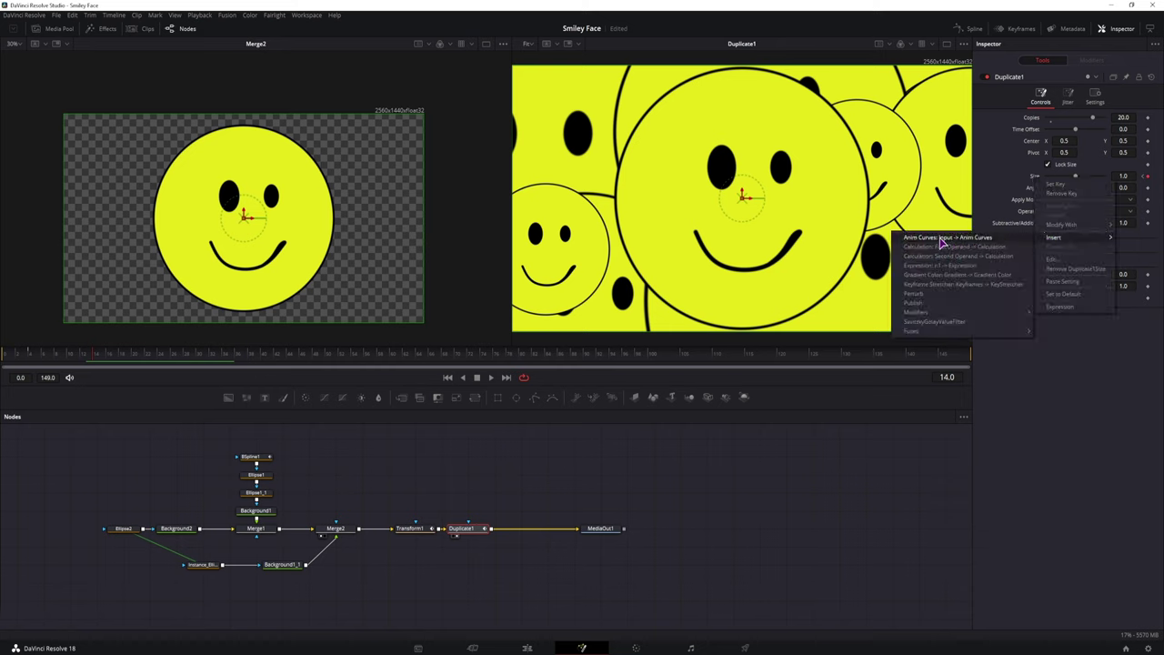
pyautogui.click(1001, 242)
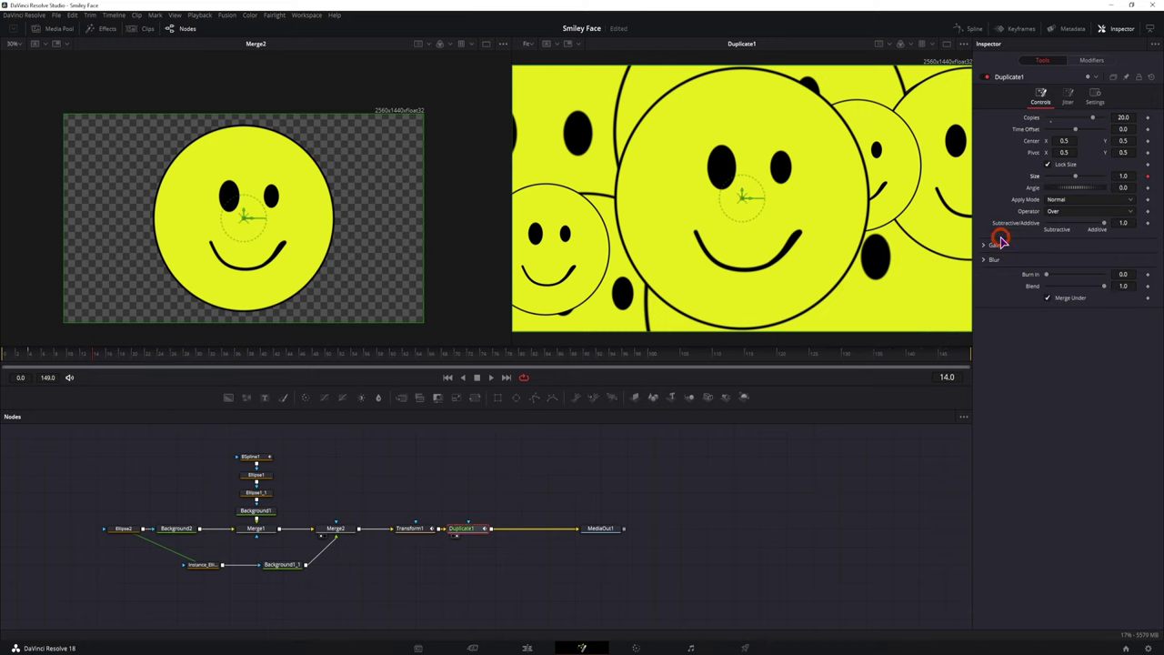
pyautogui.click(1094, 61)
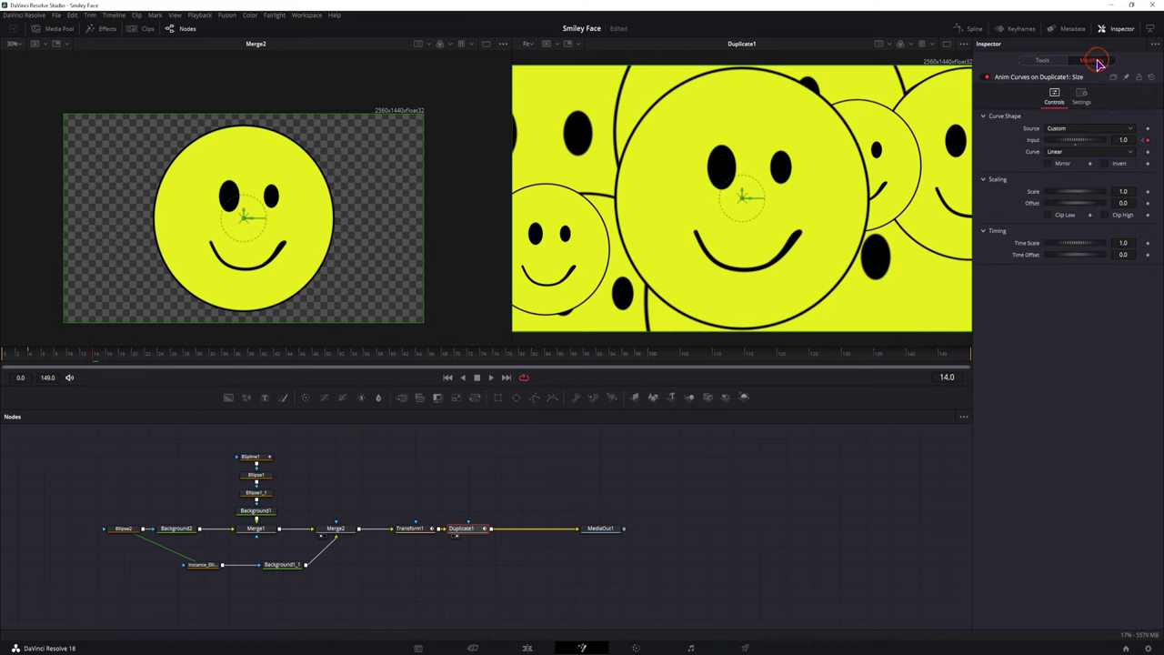
pyautogui.click(1069, 129)
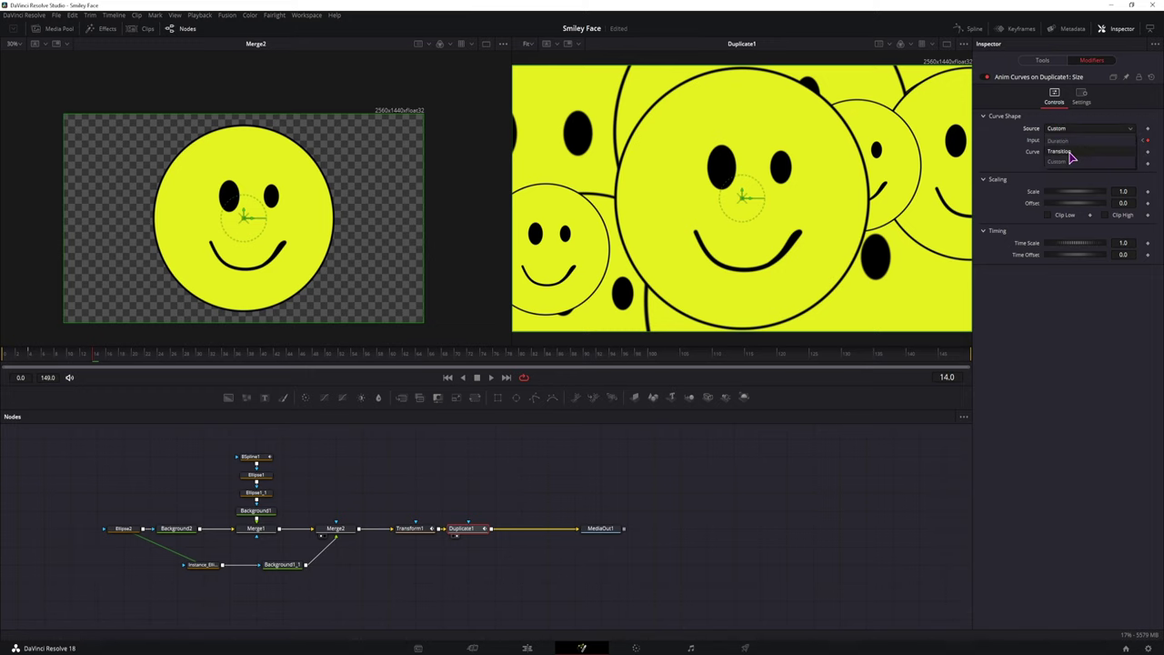
pyautogui.click(1061, 151)
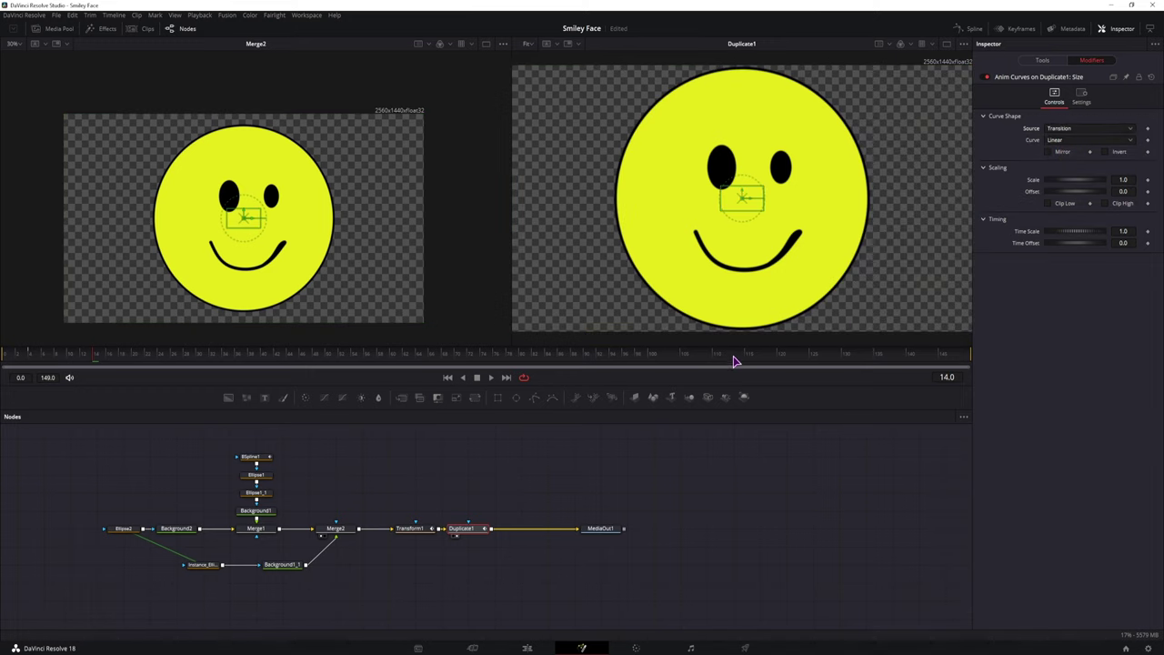
# Enable Mirror on the Anim Curves of Duplicate1's size and scrub the timeline to check the animation.
pyautogui.moveTo(784, 356); pyautogui.dragTo(912, 356)
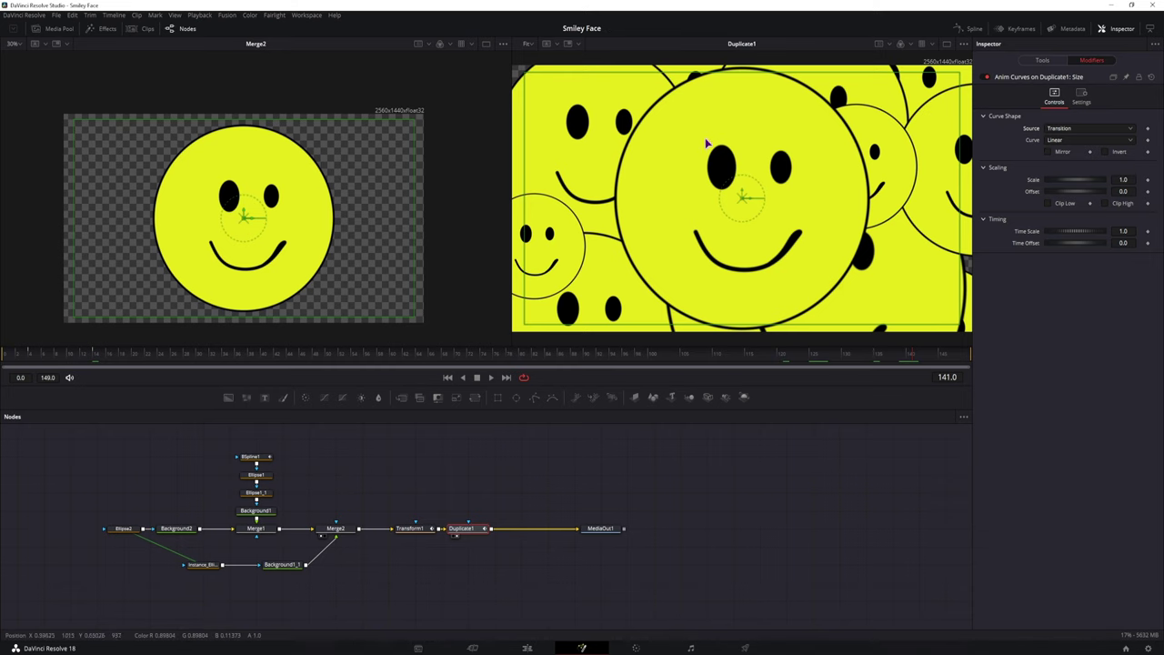
pyautogui.click(1047, 152)
pyautogui.moveTo(892, 360); pyautogui.dragTo(779, 359)
pyautogui.click(535, 359)
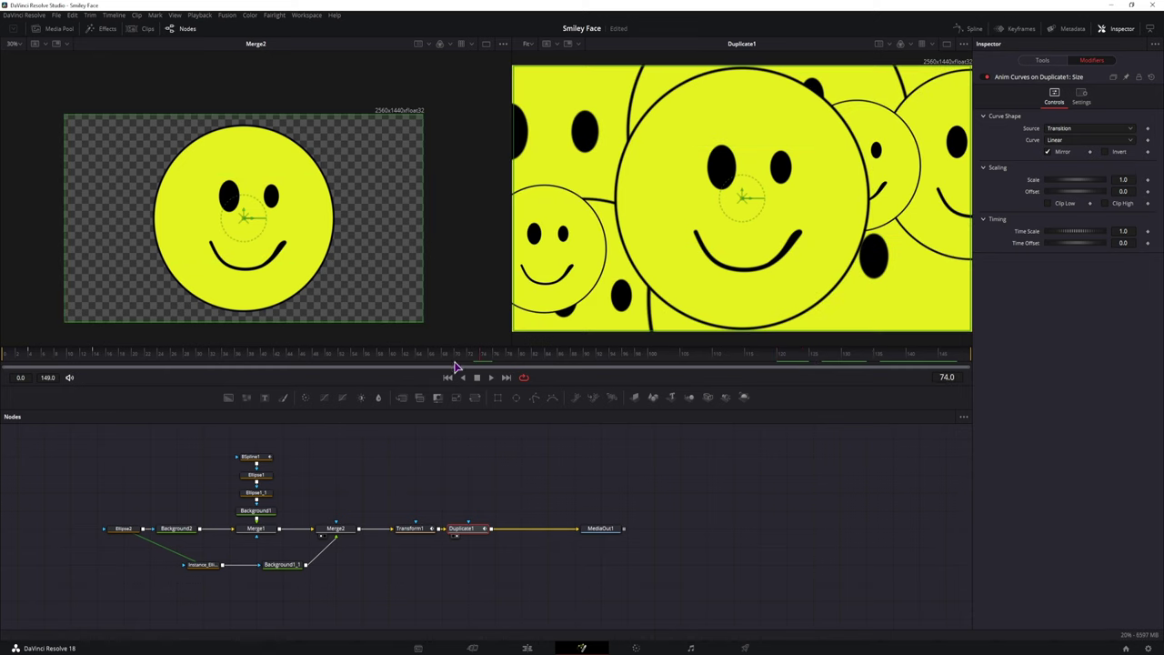
pyautogui.moveTo(484, 357); pyautogui.dragTo(533, 361)
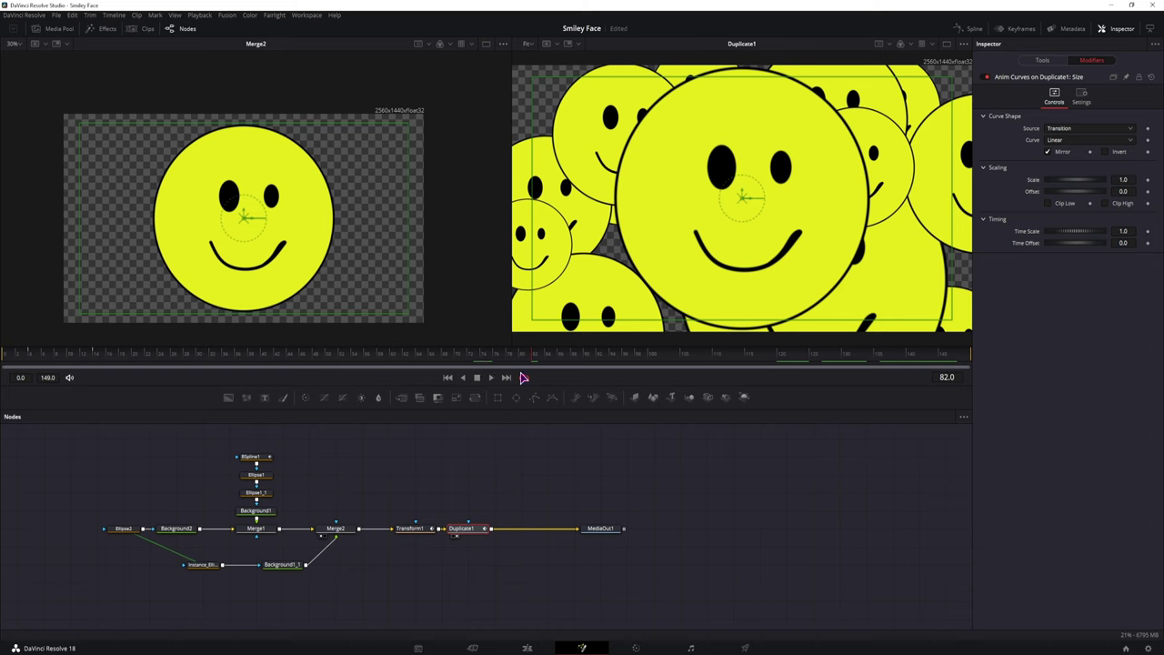
# Insert an Anim Curves modifier on Transform1's size.
pyautogui.click(409, 529)
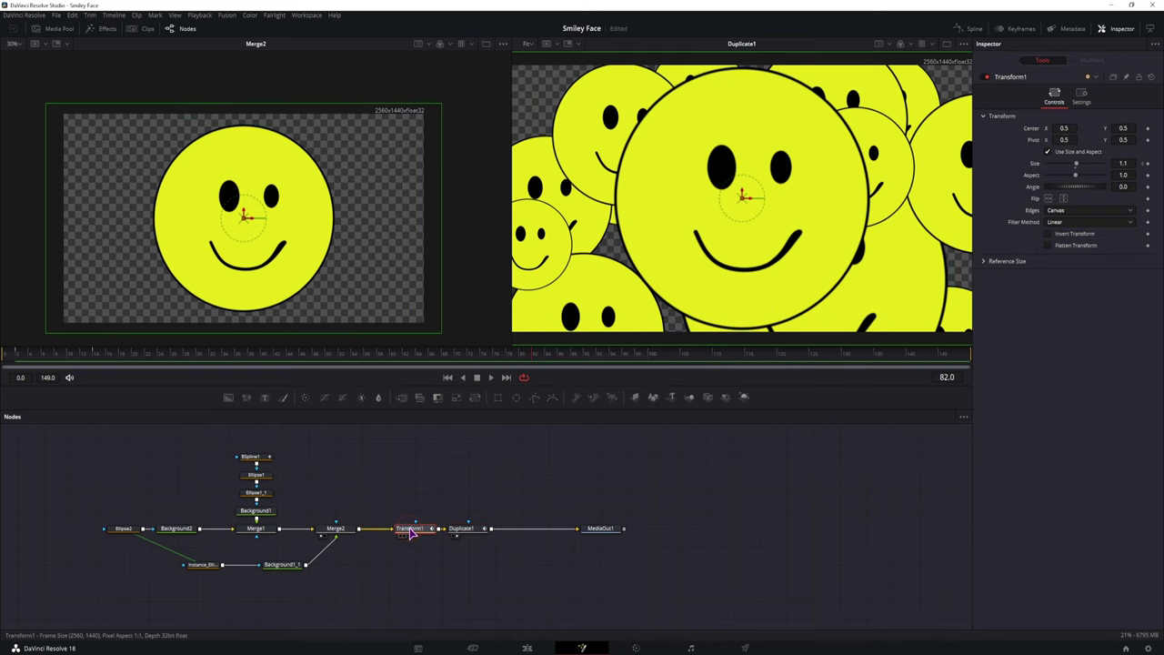
pyautogui.rightClick(1042, 168)
pyautogui.moveTo(1069, 232)
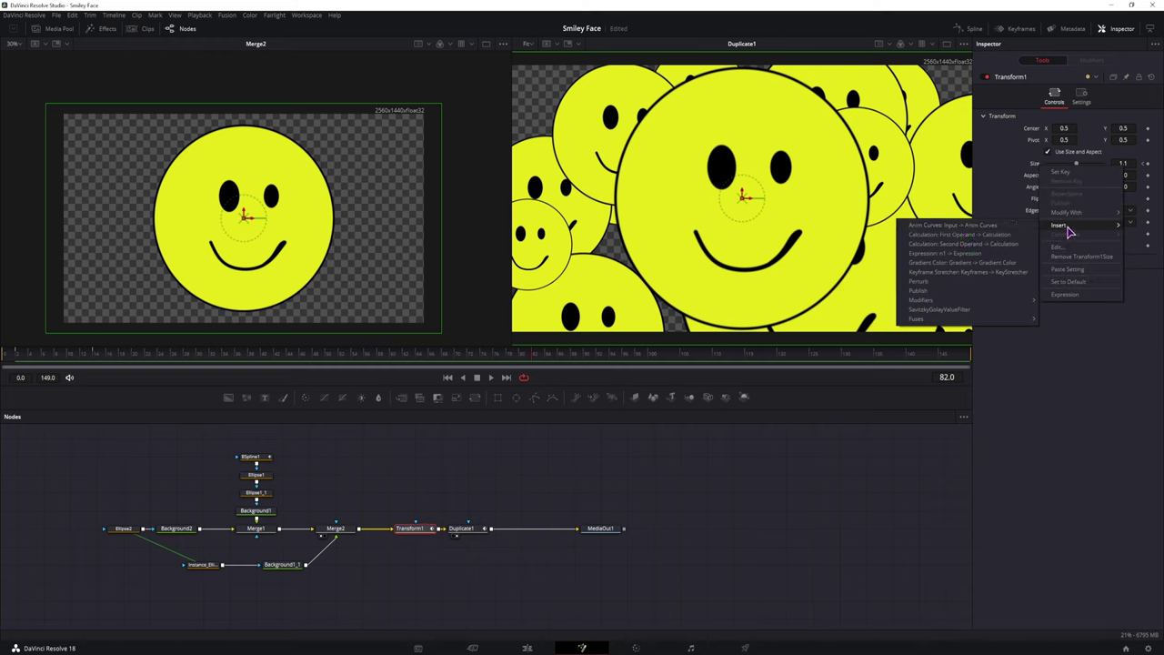
pyautogui.click(988, 228)
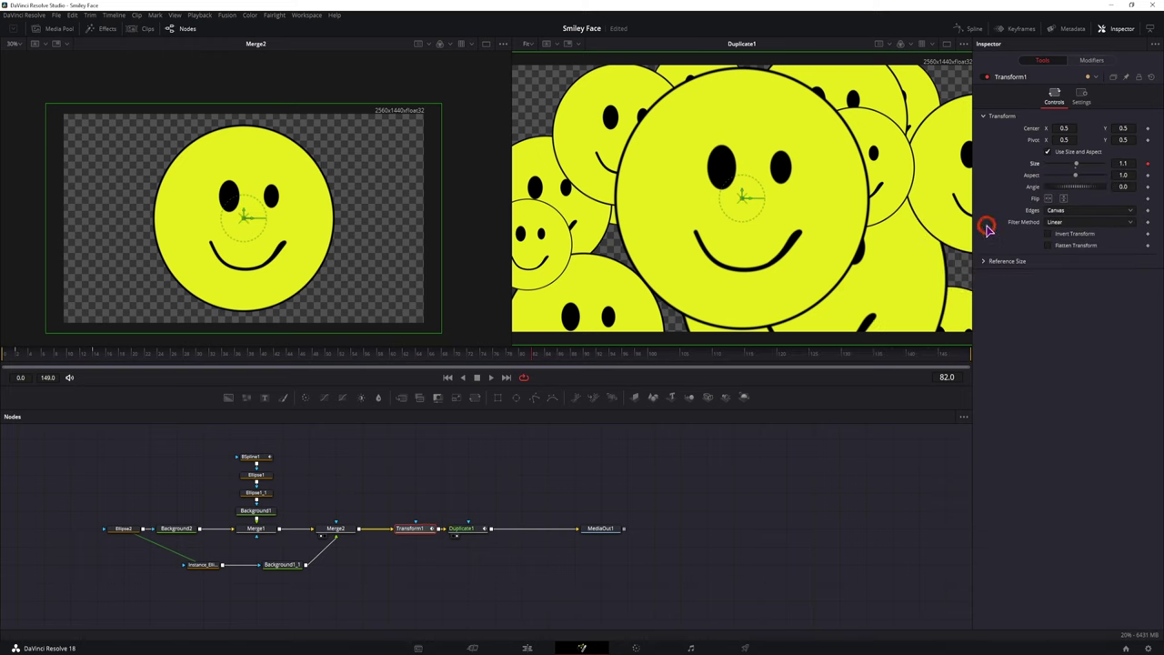
# Set the source of Transform1's size Anim Curves to Transition, enable Mirror, and scrub the timeline to check the growth.
pyautogui.click(1092, 60)
pyautogui.click(1056, 130)
pyautogui.click(1060, 156)
pyautogui.click(1055, 152)
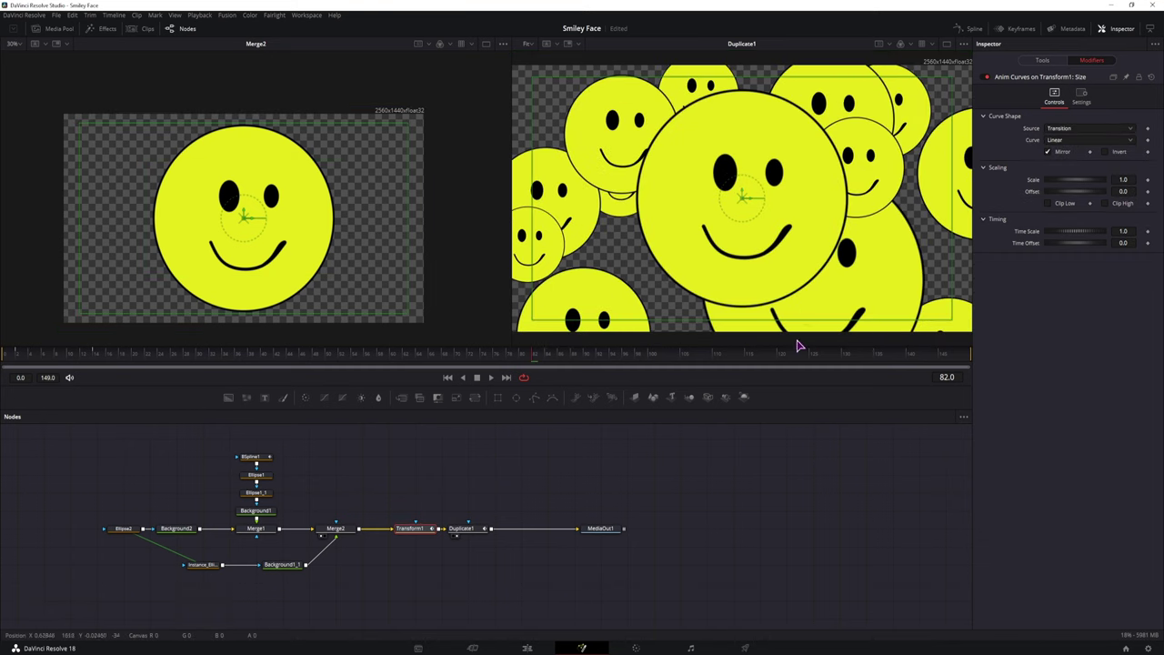
pyautogui.click(755, 356)
pyautogui.moveTo(755, 357); pyautogui.dragTo(946, 359)
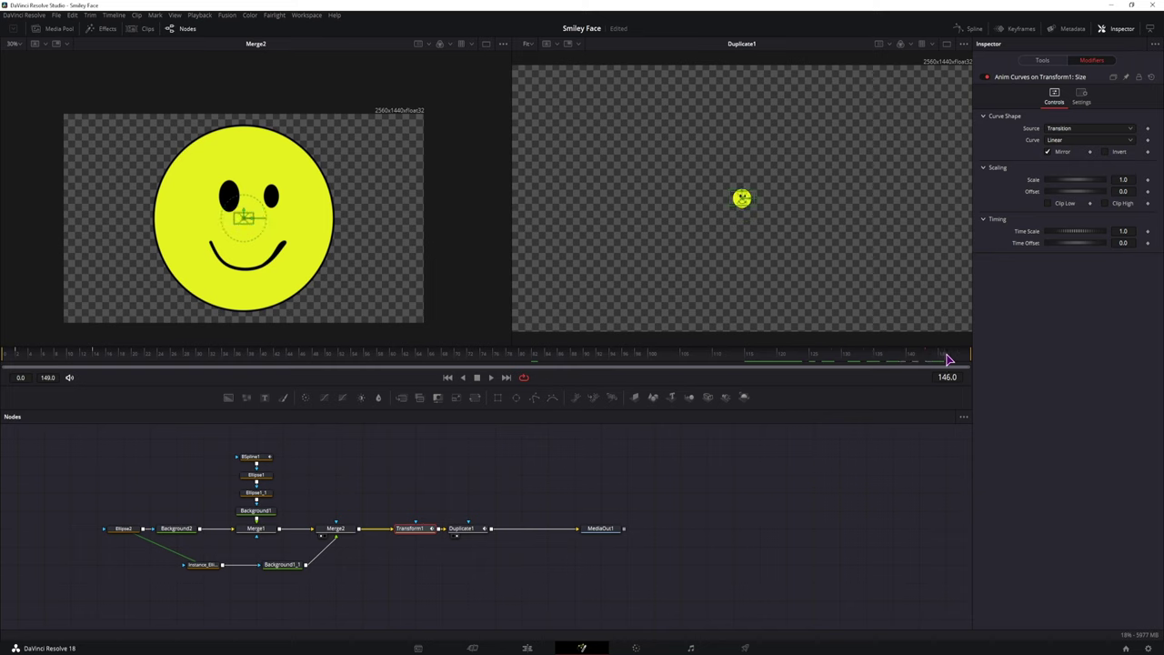
# Play the Fusion composition on the Edit page timeline to review the smiley face animation.
pyautogui.click(526, 648)
pyautogui.click(582, 523)
pyautogui.press('space')
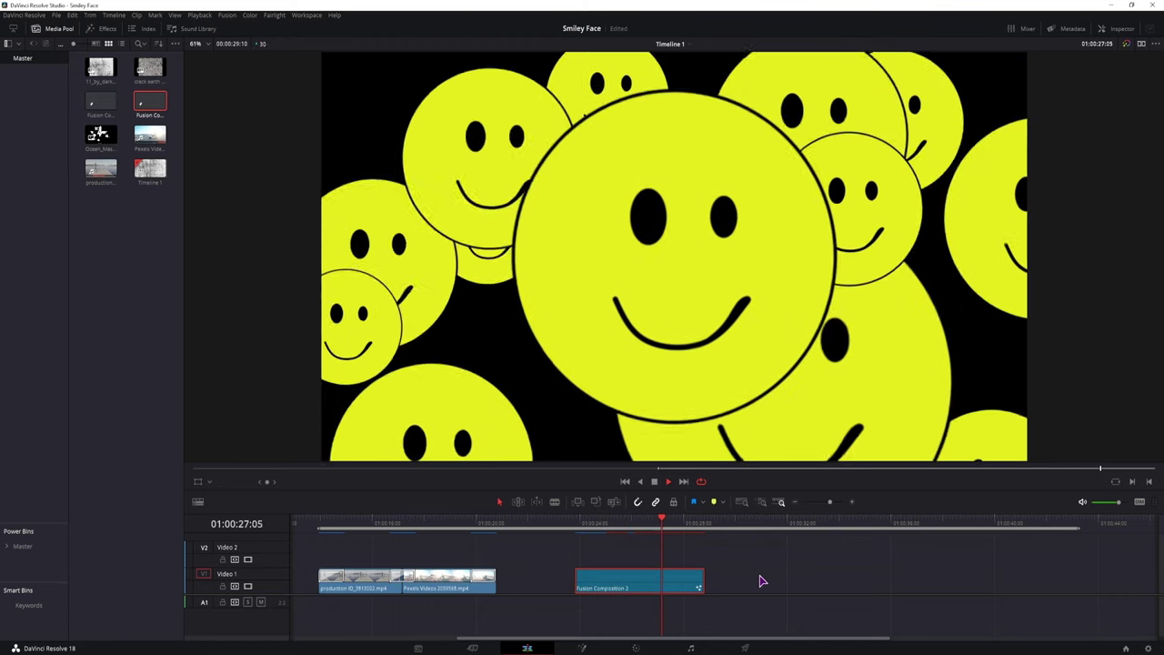
pyautogui.press('space')
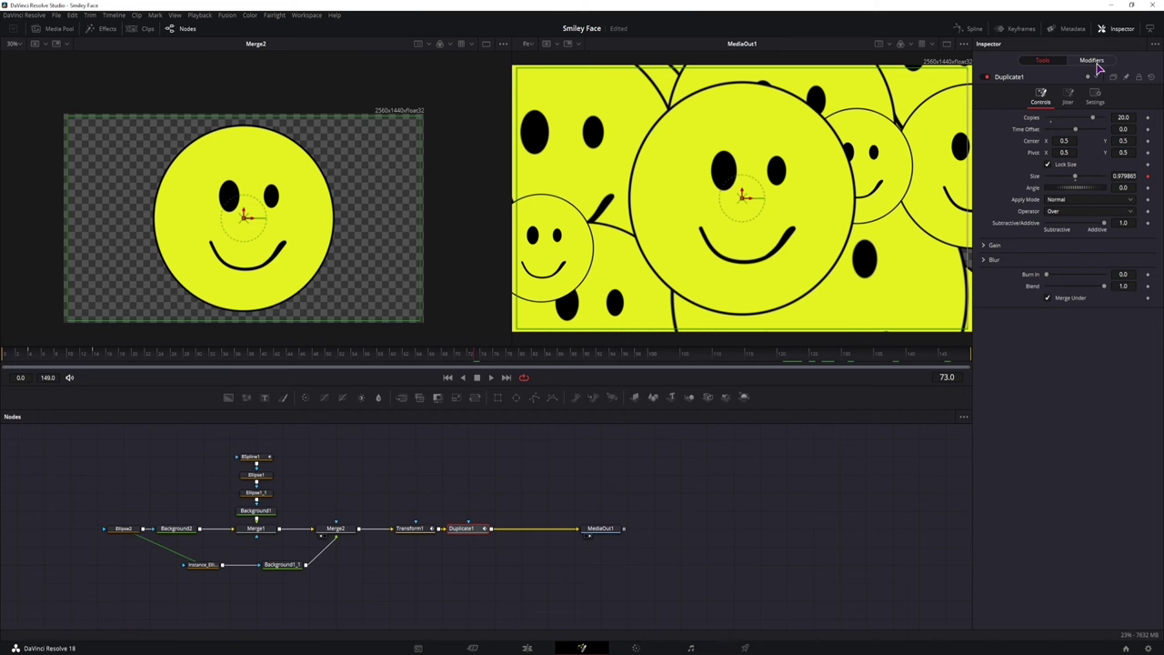
# Display Transform1's size Anim Curves and its input curve in the Spline editor.
pyautogui.click(974, 29)
pyautogui.click(409, 529)
pyautogui.click(930, 417)
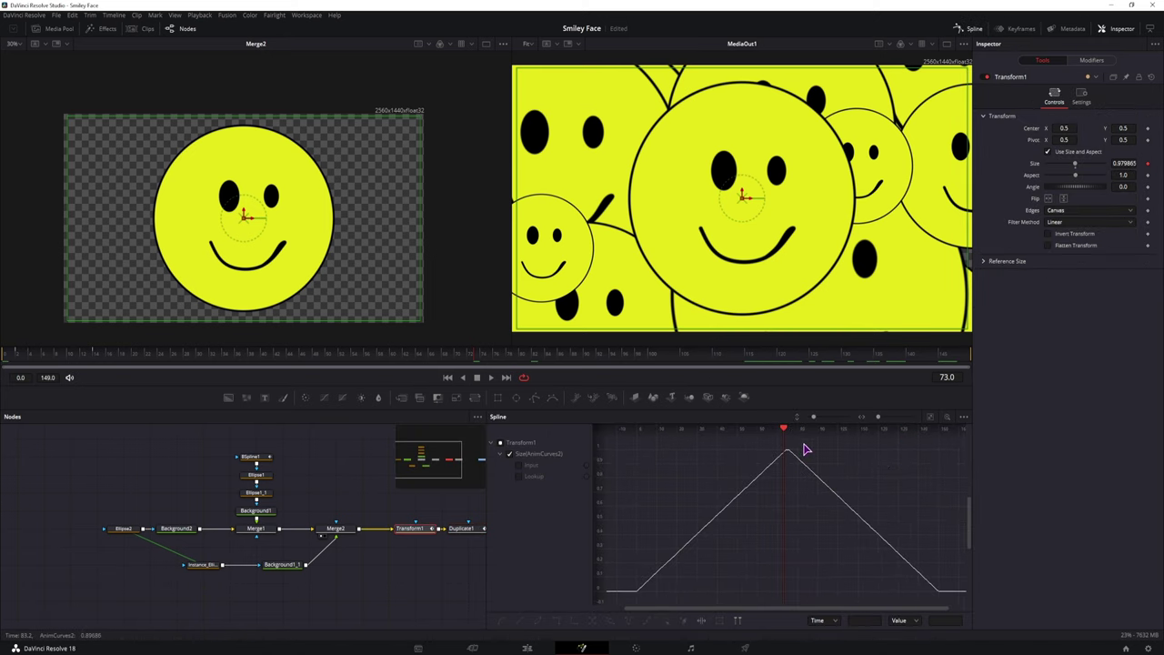
pyautogui.click(519, 465)
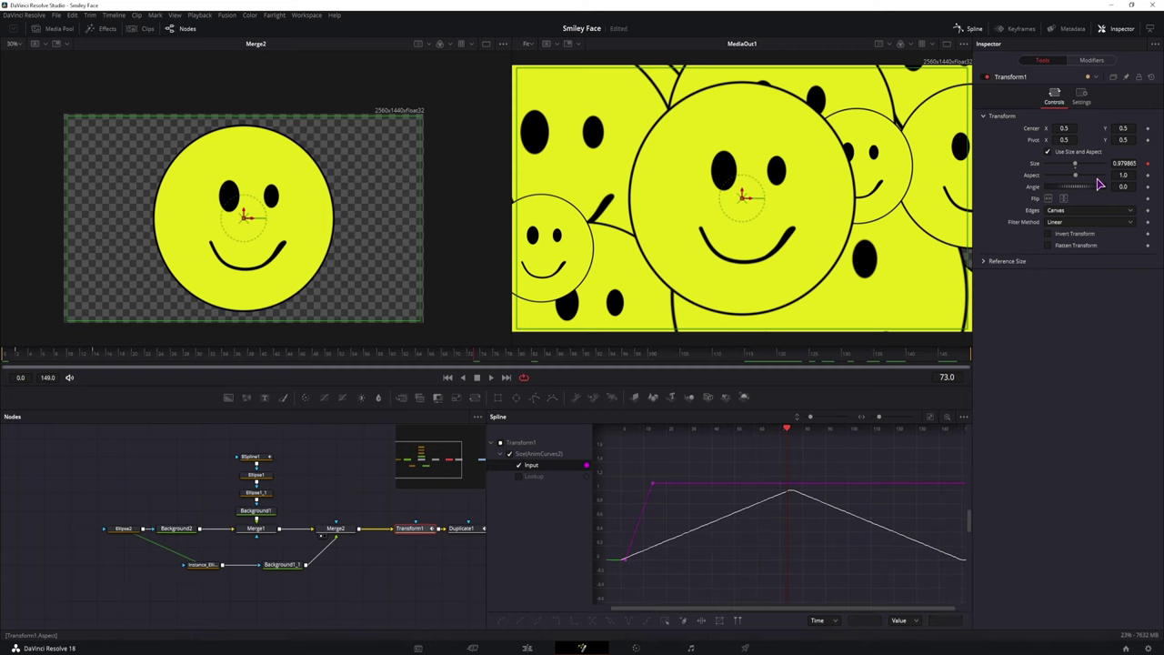
pyautogui.click(546, 454)
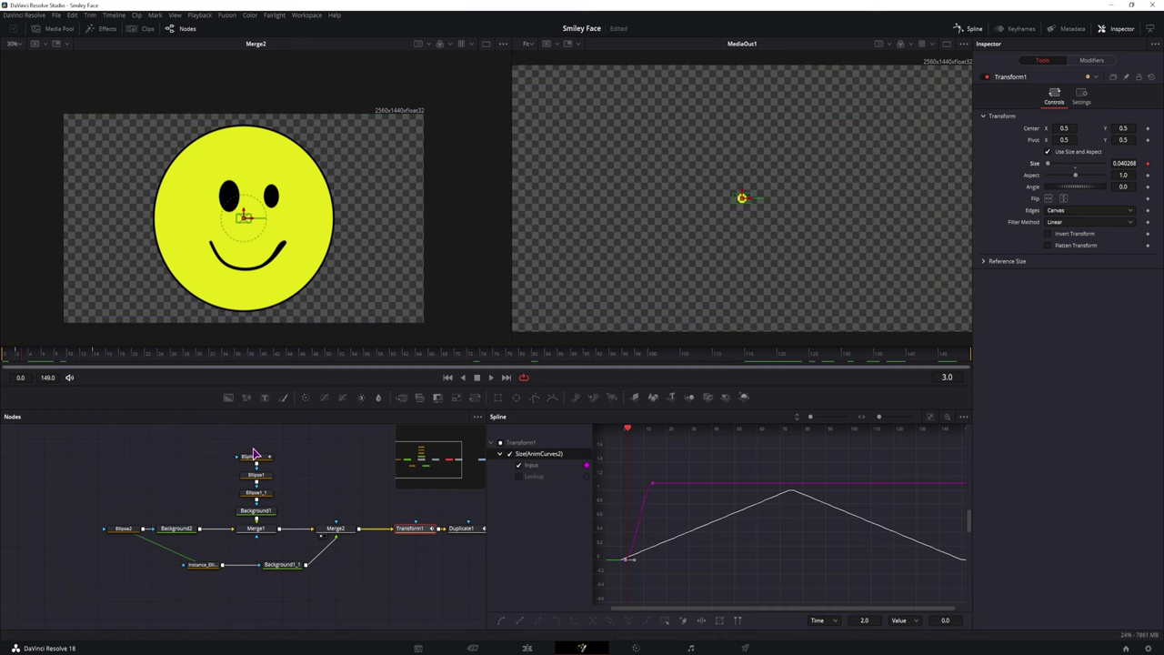
# Try a steeper ease handle on the first keyframe of Transform1's size input curve and restore it.
pyautogui.rightClick(1034, 168)
pyautogui.moveTo(1053, 226)
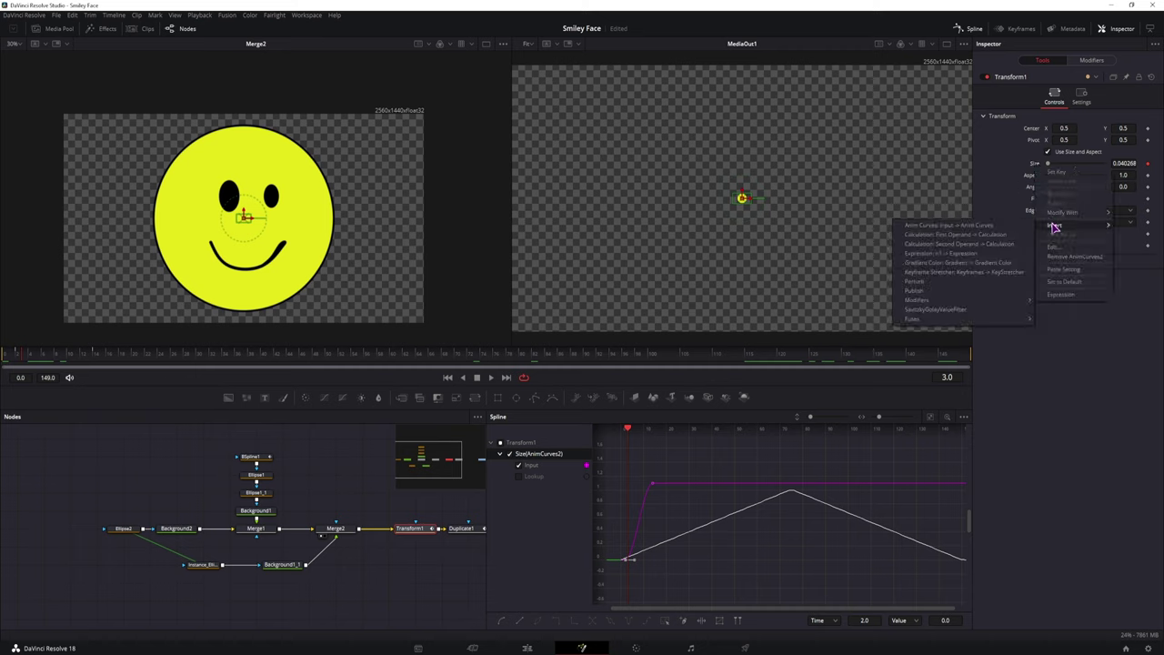
pyautogui.moveTo(634, 560); pyautogui.dragTo(626, 524)
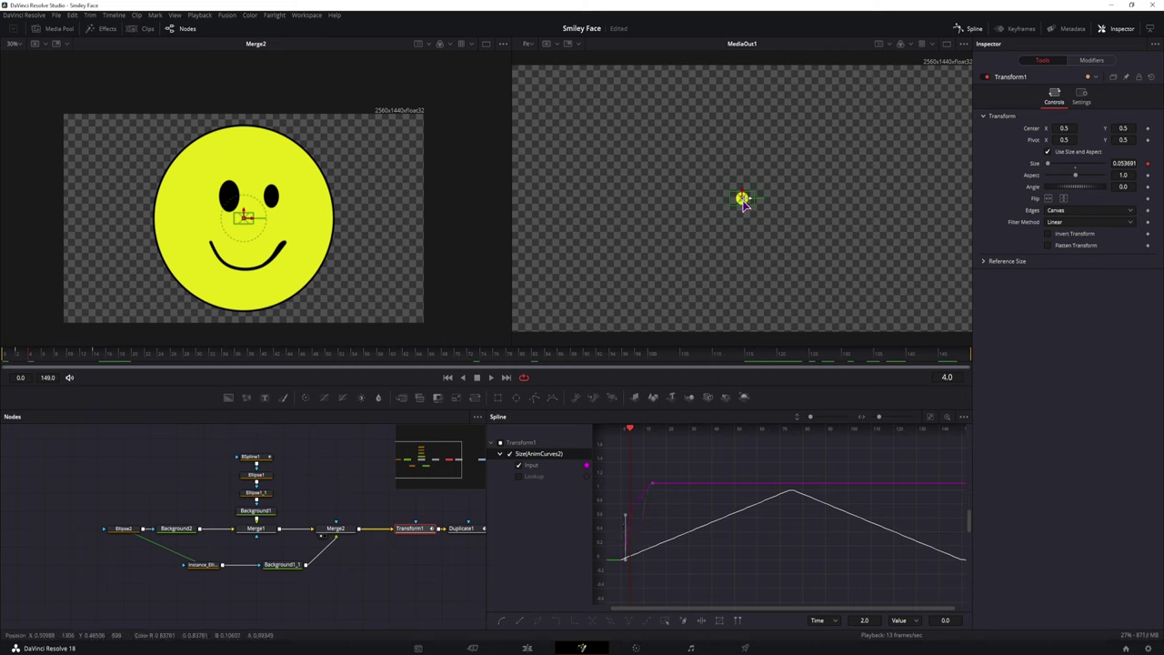
pyautogui.moveTo(624, 519); pyautogui.dragTo(635, 564)
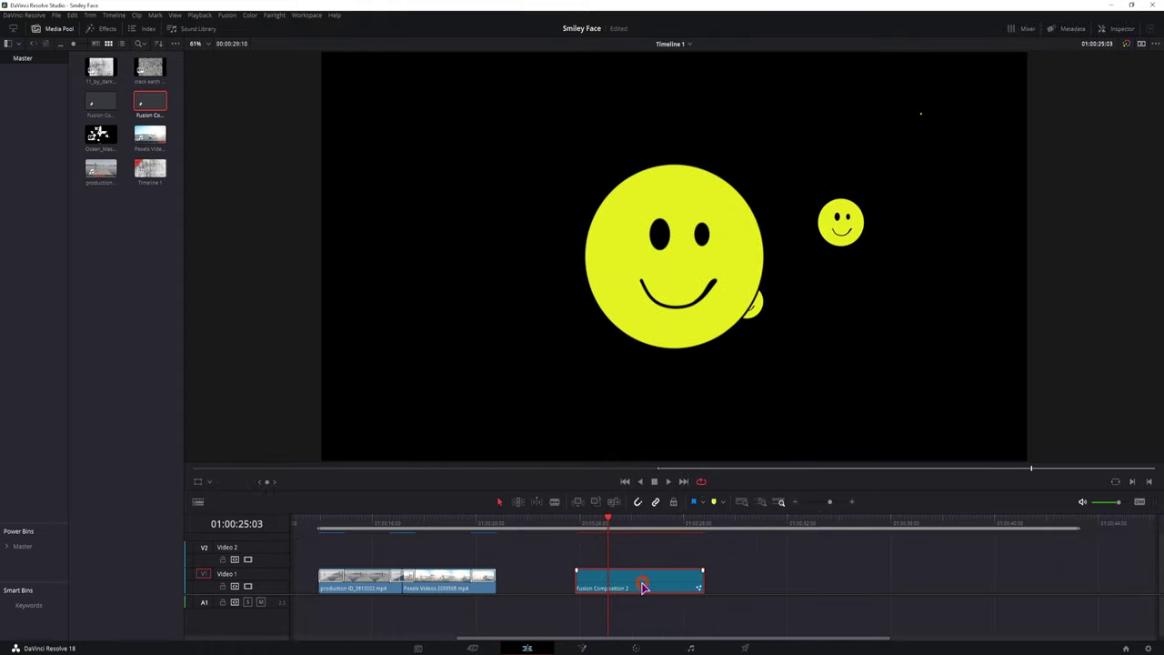
# Place Fusion Composition 2 on Video 2 over the cut between the two clips and extend its end to about 01:00:24:00.
pyautogui.moveTo(642, 586); pyautogui.dragTo(409, 559)
pyautogui.click(364, 521)
pyautogui.press('space')
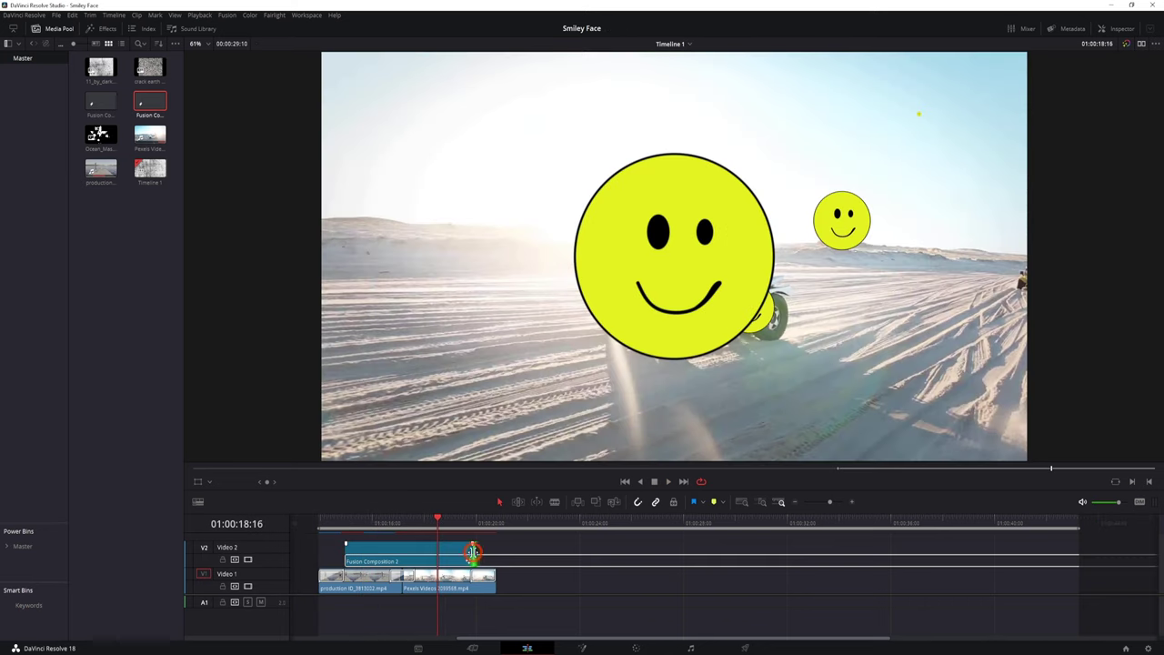
pyautogui.moveTo(473, 552); pyautogui.dragTo(575, 548)
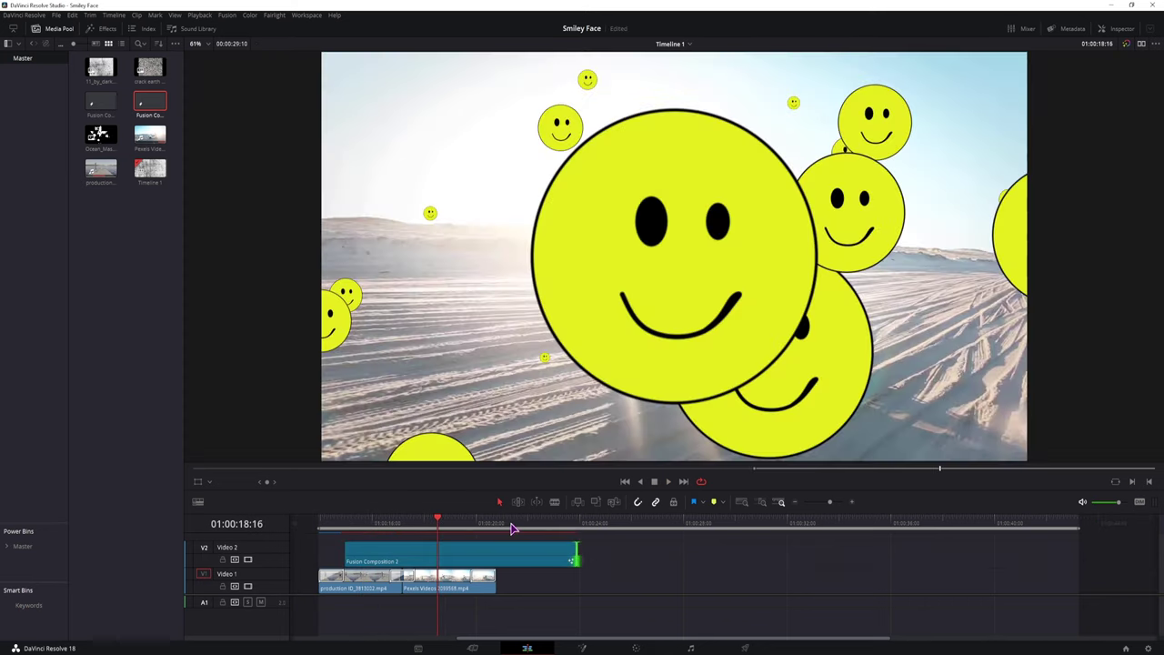
pyautogui.click(511, 525)
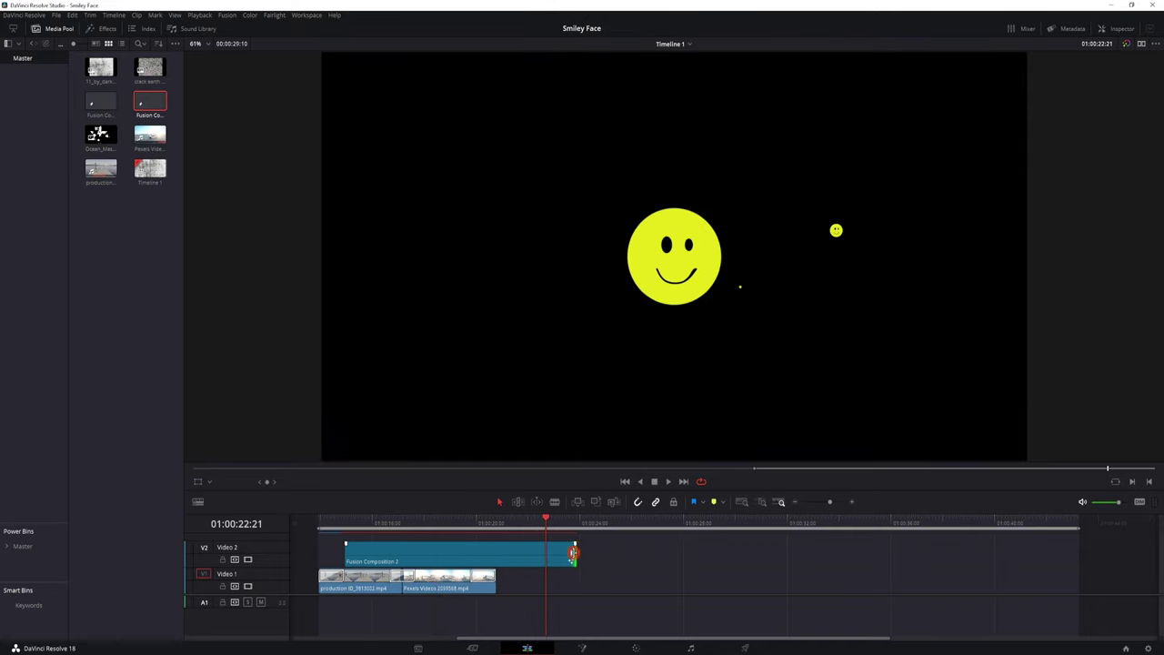
# Trim Fusion Composition 2 much shorter and undo the trim.
pyautogui.moveTo(573, 552); pyautogui.dragTo(370, 532)
pyautogui.click(354, 526)
pyautogui.hotkey('ctrl', 'z')
pyautogui.click(443, 525)
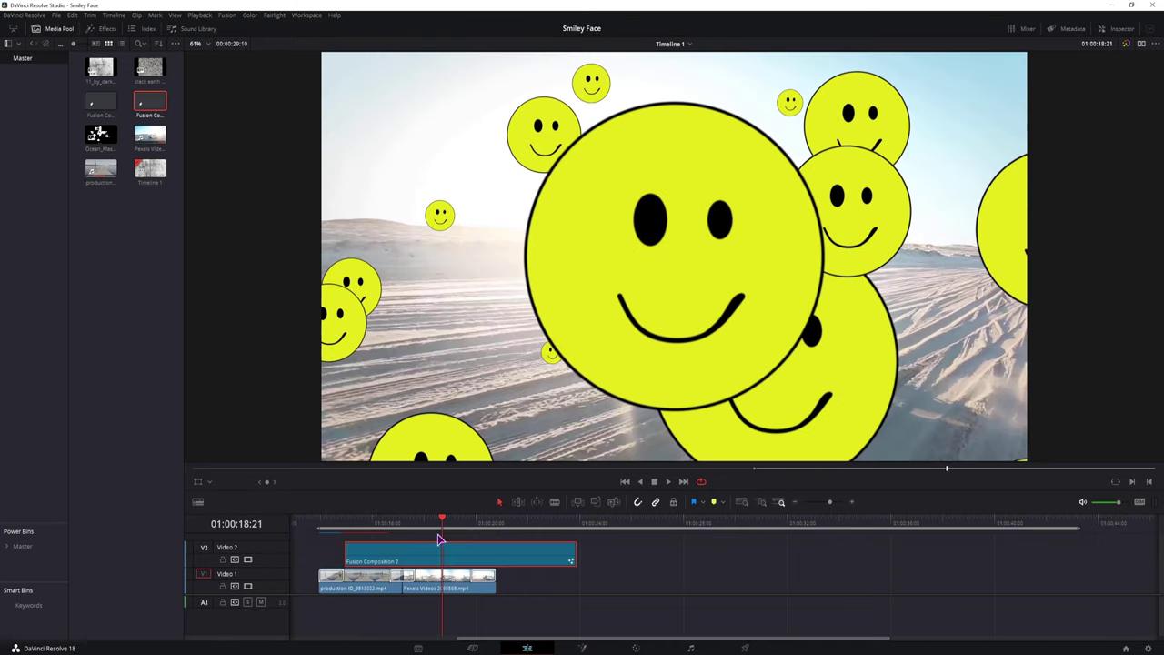
# Delete the existing transition at the cut between the two clips on Video 1.
pyautogui.click(330, 578)
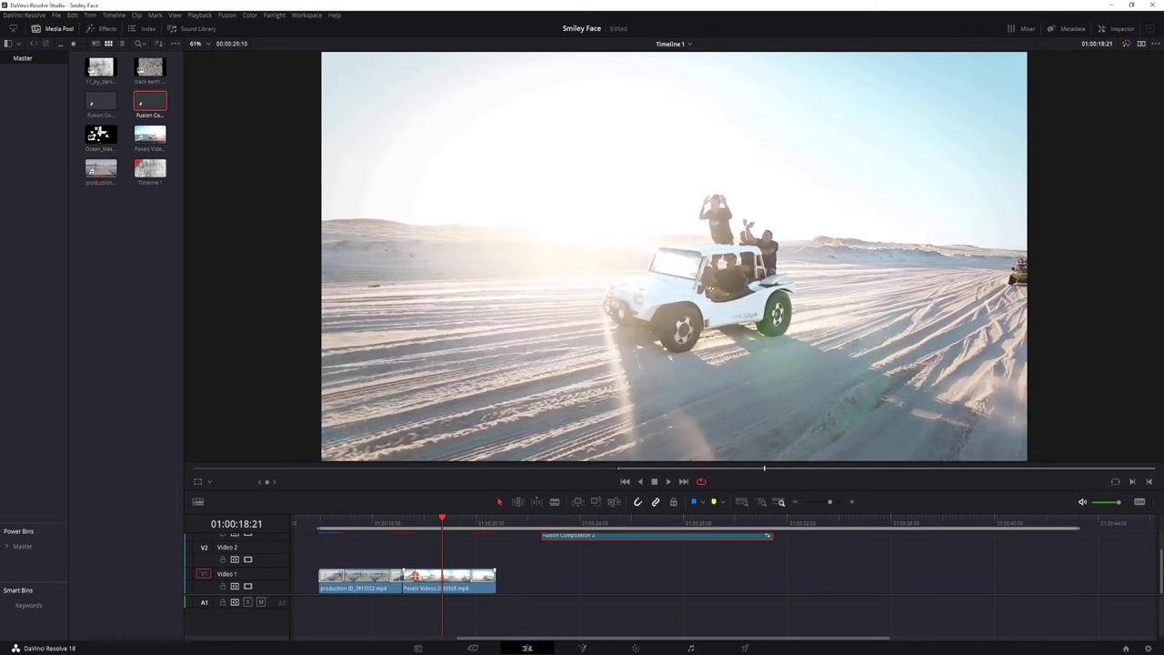
pyautogui.click(411, 575)
pyautogui.press('BackSpace')
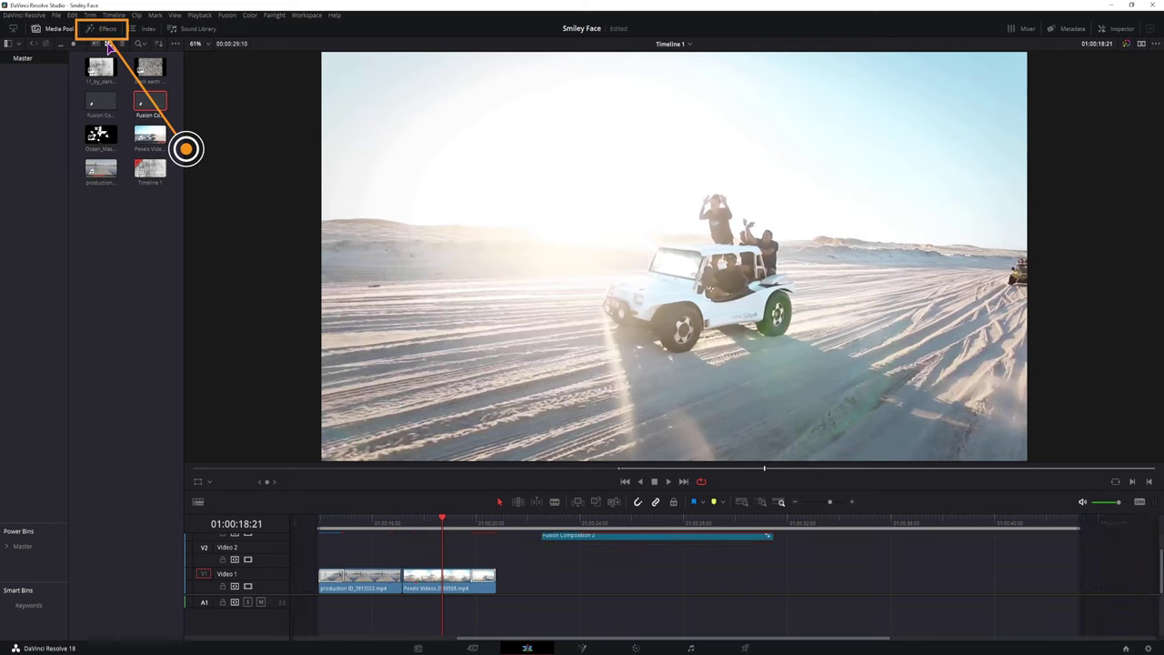
# Add a Blur Dissolve at the cut between the two Video 1 clips and convert it to a Fusion Cross Dissolve.
pyautogui.click(107, 29)
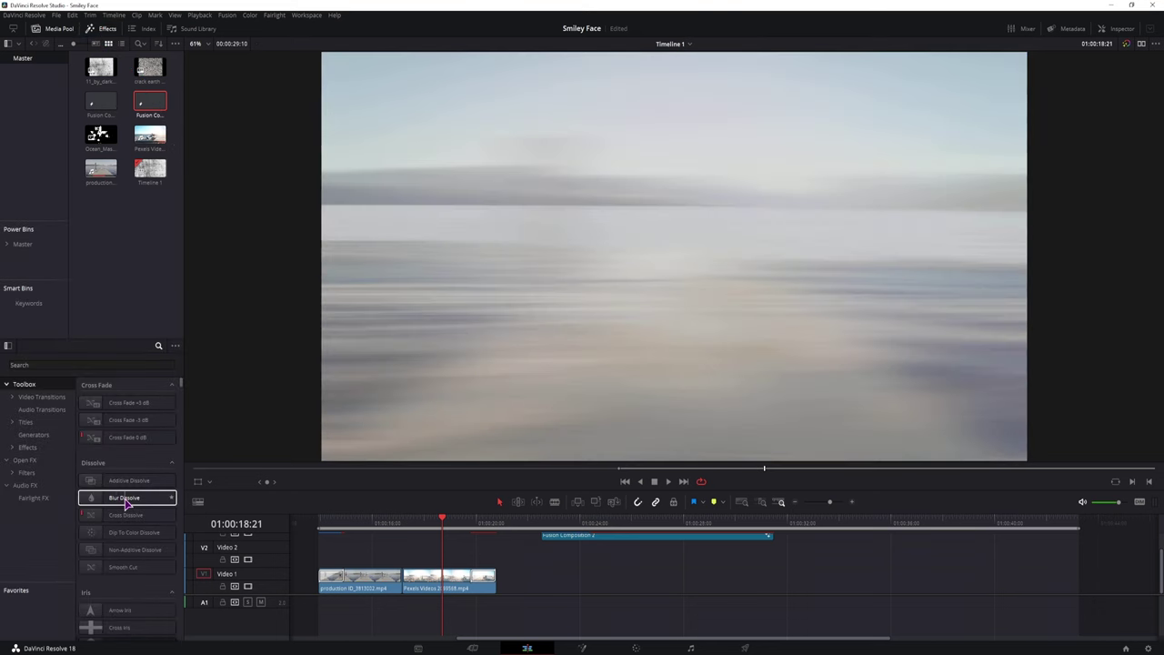
pyautogui.moveTo(126, 503); pyautogui.dragTo(404, 583)
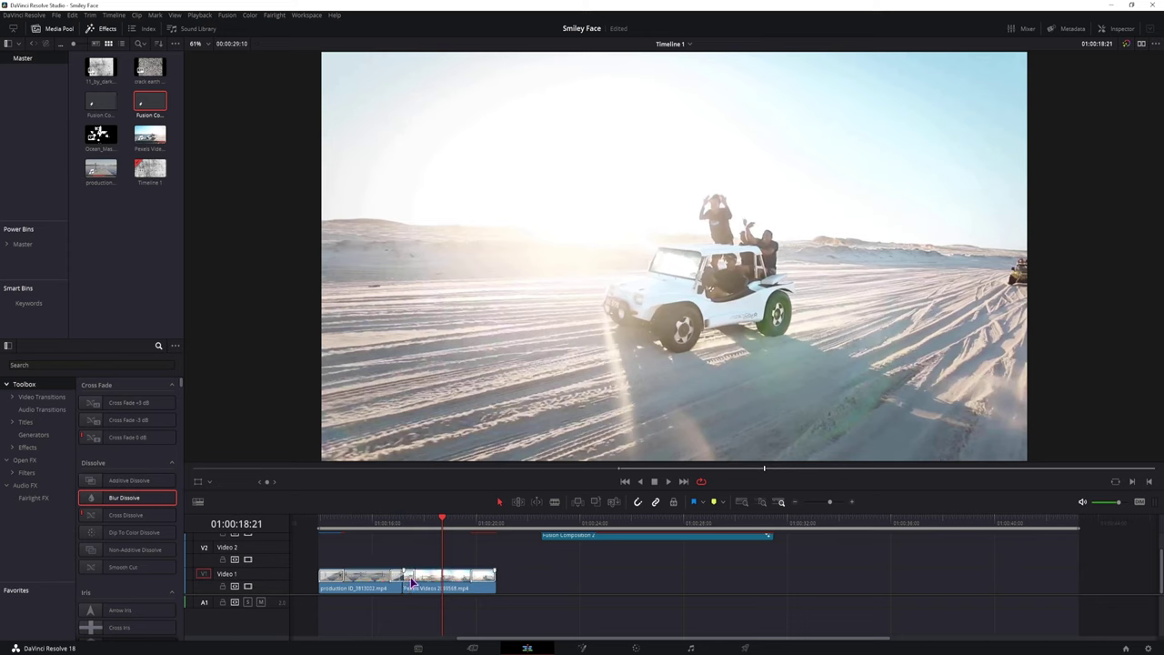
pyautogui.click(411, 578)
pyautogui.rightClick(395, 577)
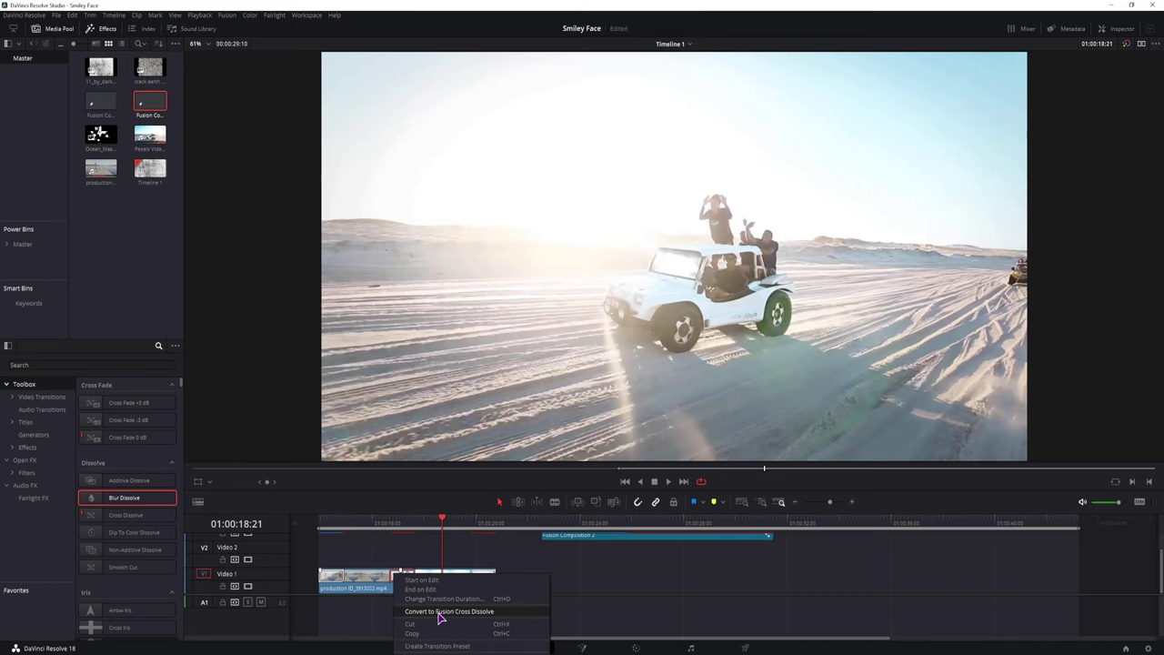
pyautogui.click(439, 611)
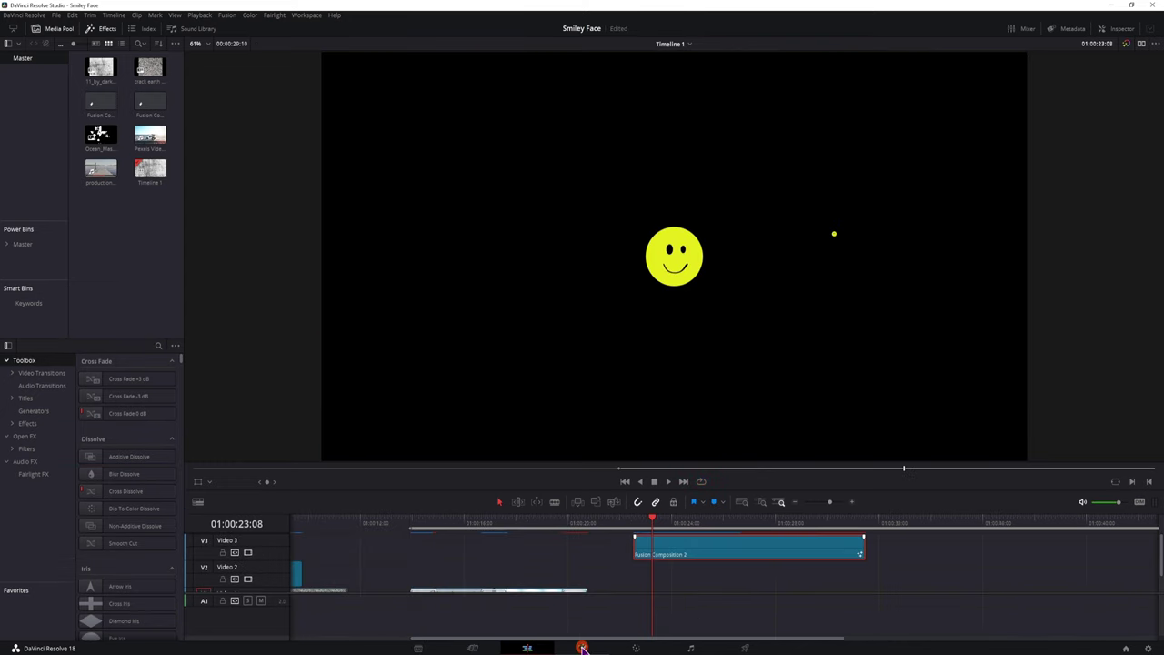
# Open Fusion Composition 2 on the Fusion page and copy all its nodes except MediaOut1.
pyautogui.click(582, 647)
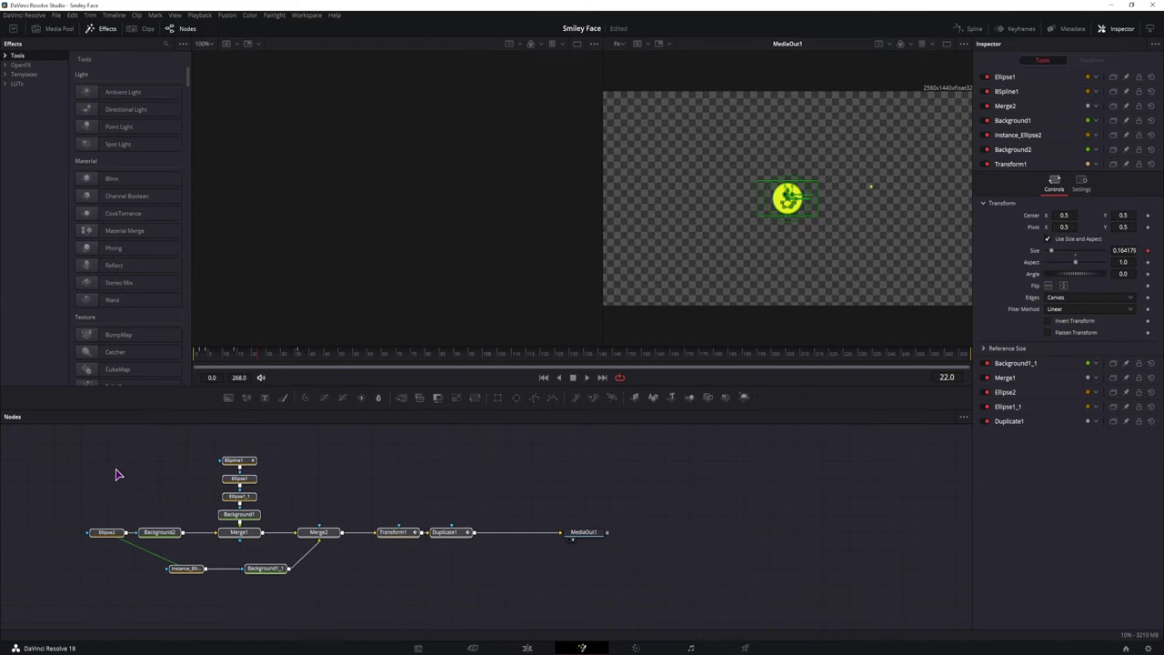
pyautogui.press('ctrl')
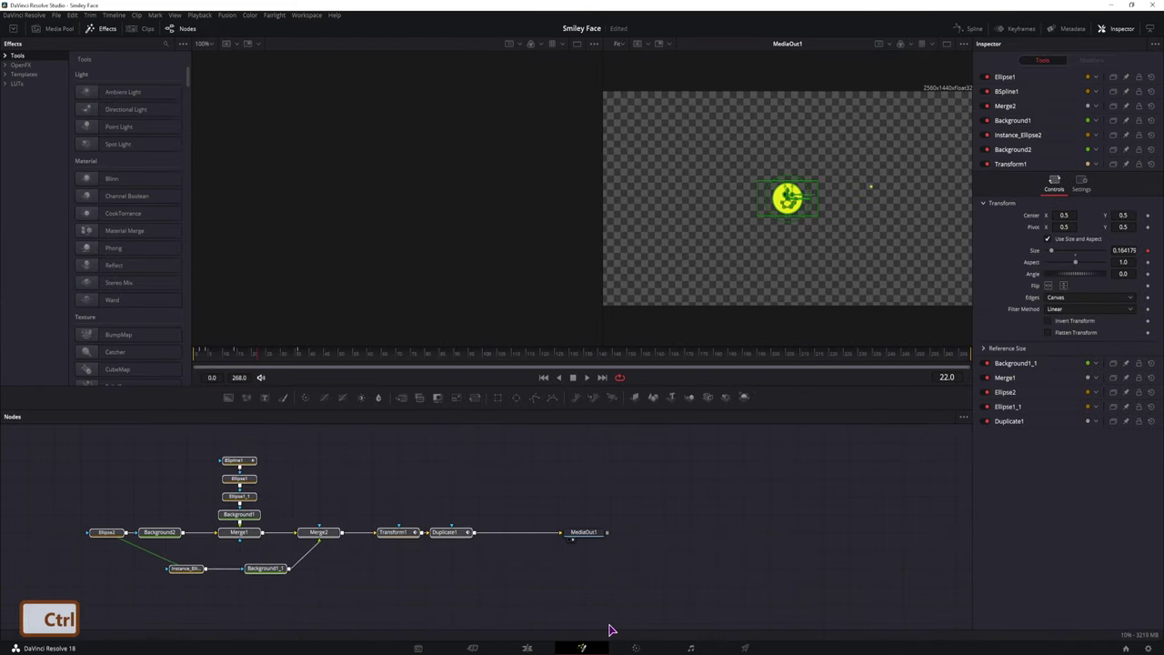
pyautogui.hotkey('ctrl', 'c')
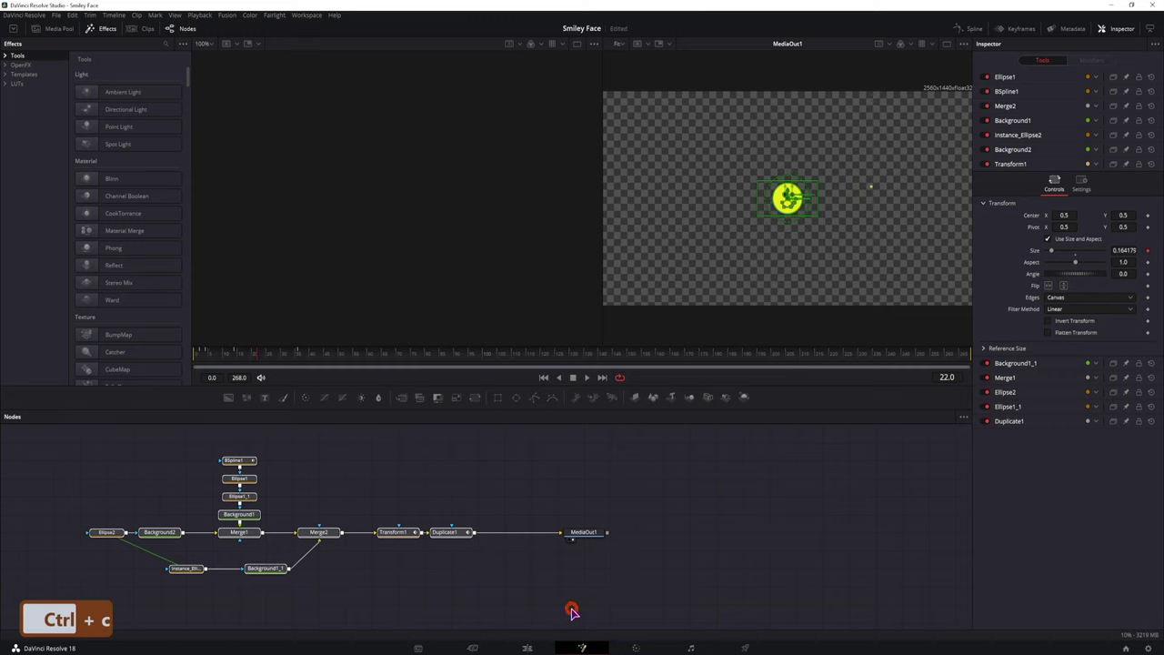
# Open the Fusion Cross Dissolve transition between the clips on the Fusion page and place MediaIn2 above MediaIn1.
pyautogui.click(527, 648)
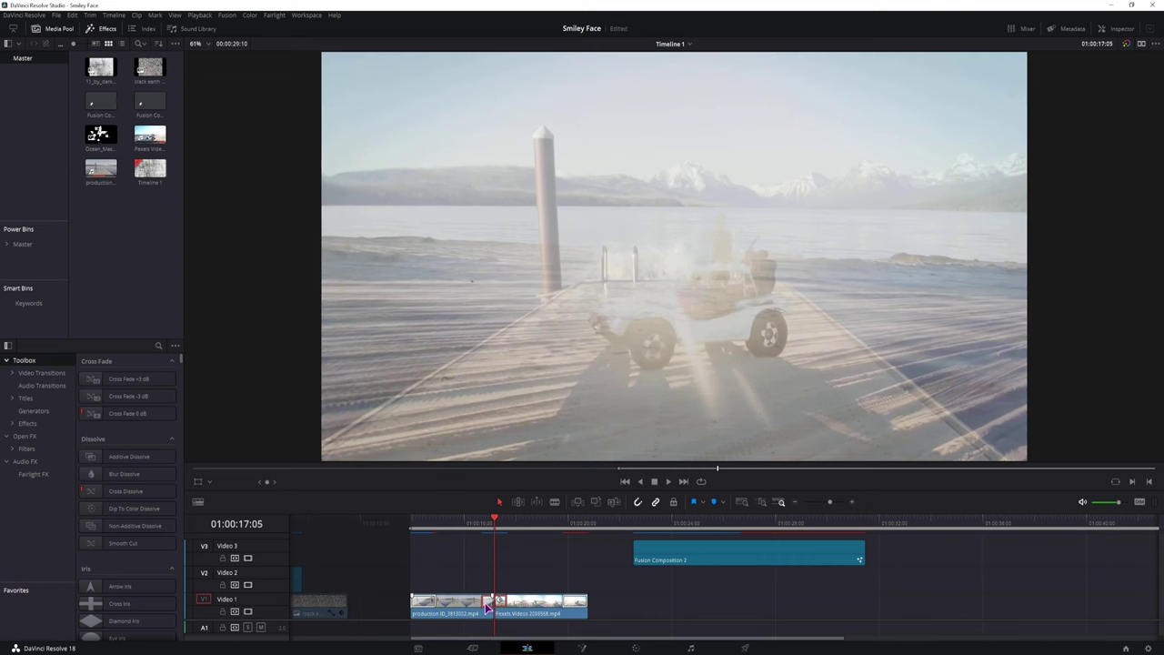
pyautogui.rightClick(487, 607)
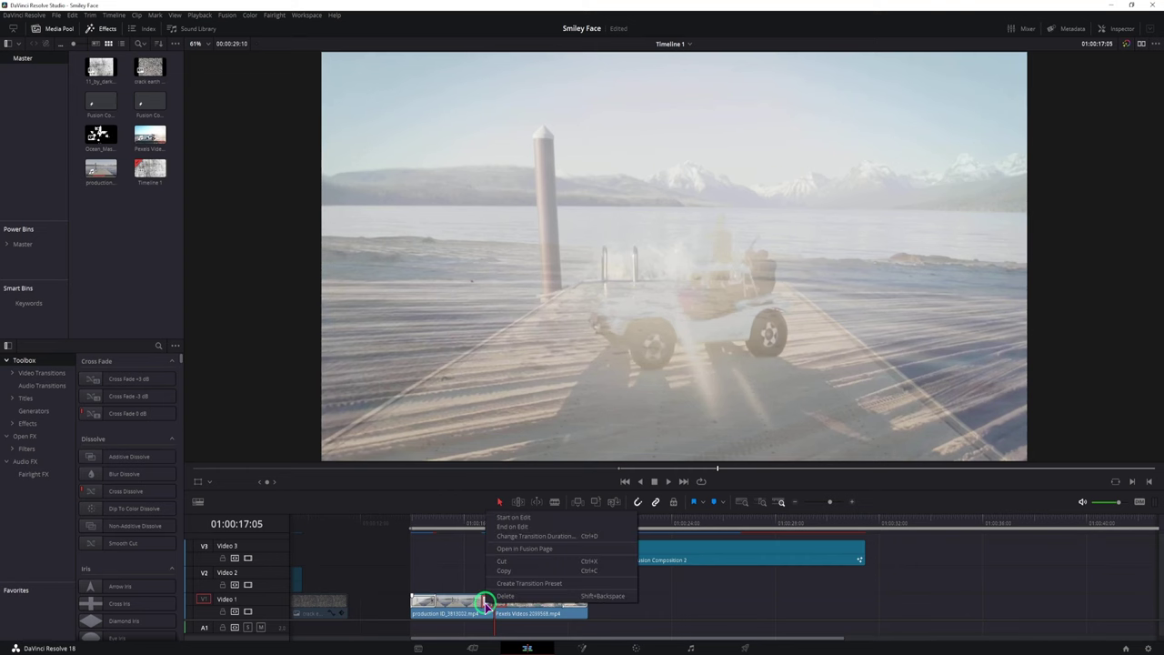
pyautogui.click(544, 551)
pyautogui.moveTo(182, 384); pyautogui.dragTo(163, 455)
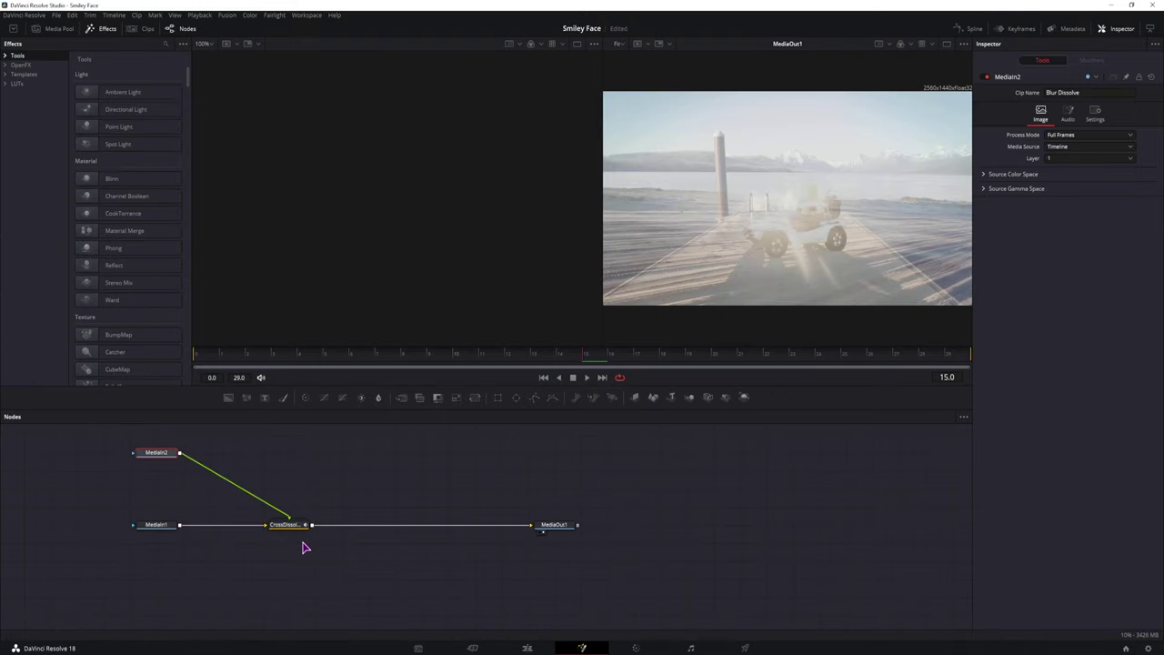
# Ungroup the CrossDissolve group and select its Dissolve1 node.
pyautogui.click(289, 529)
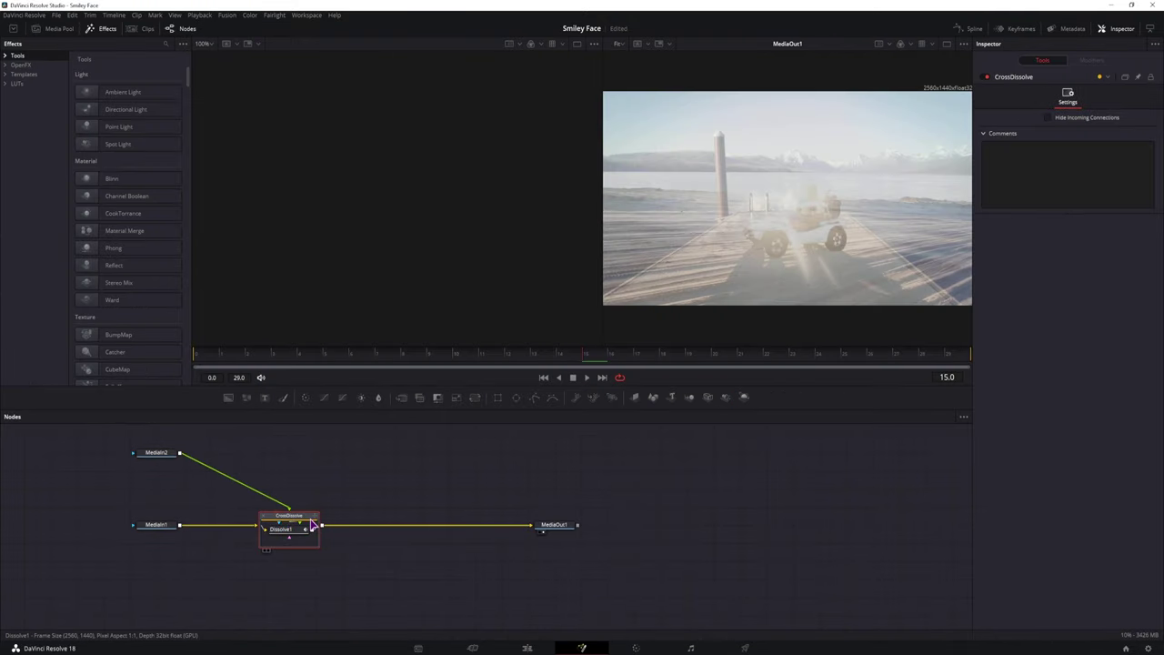
pyautogui.rightClick(278, 521)
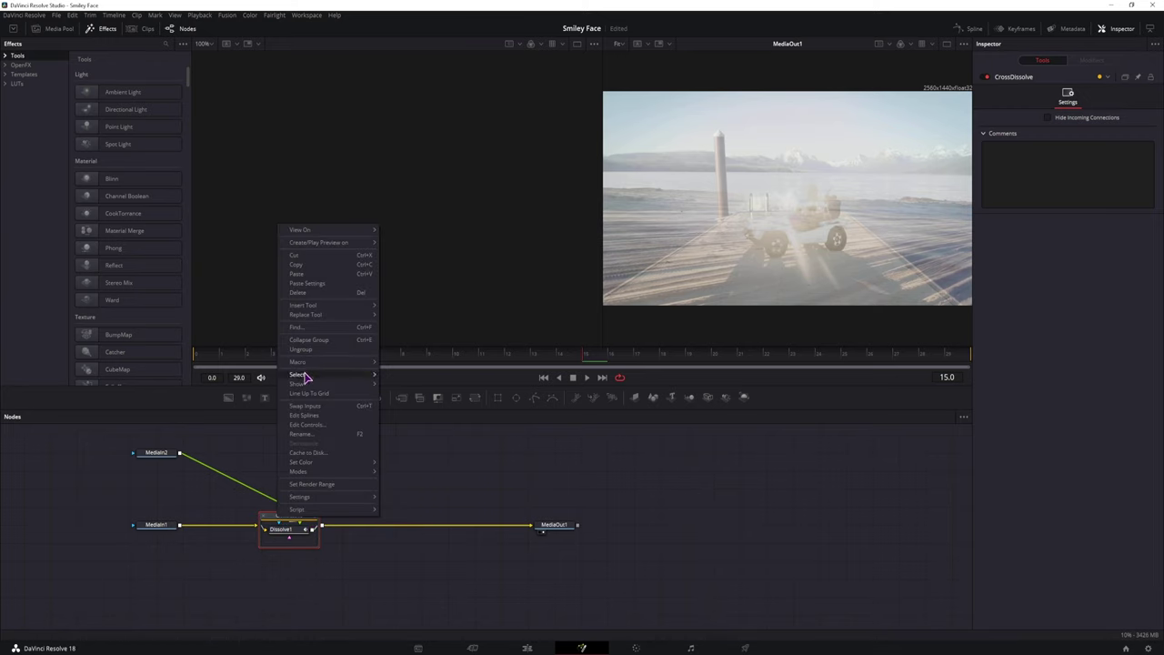
pyautogui.click(308, 351)
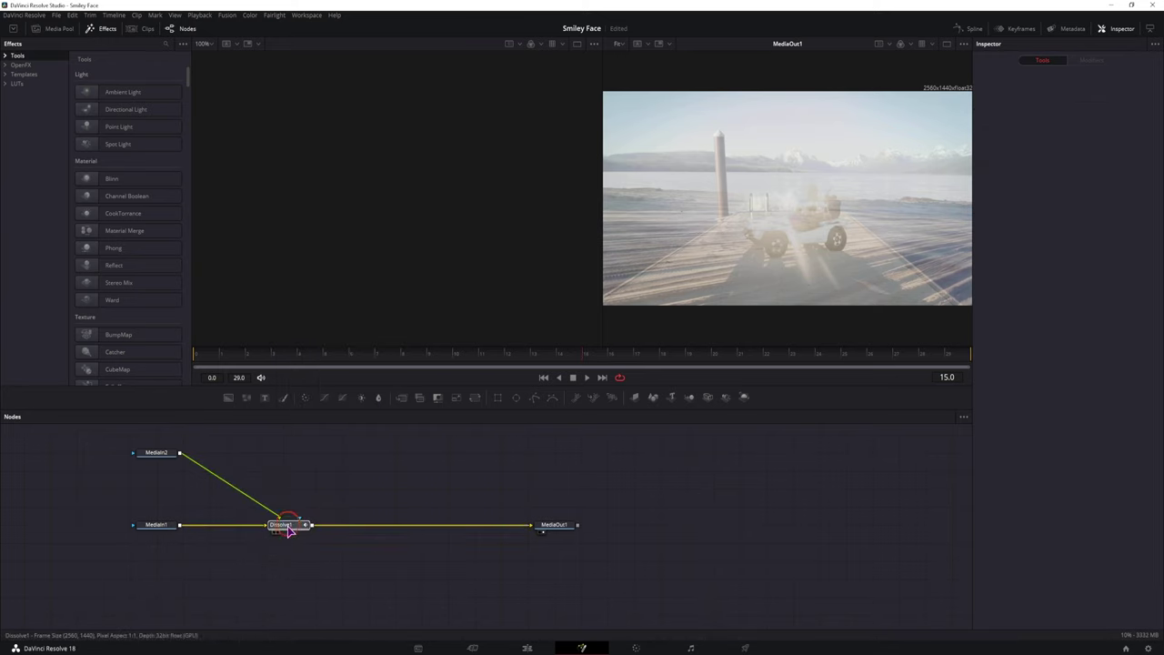
pyautogui.click(289, 529)
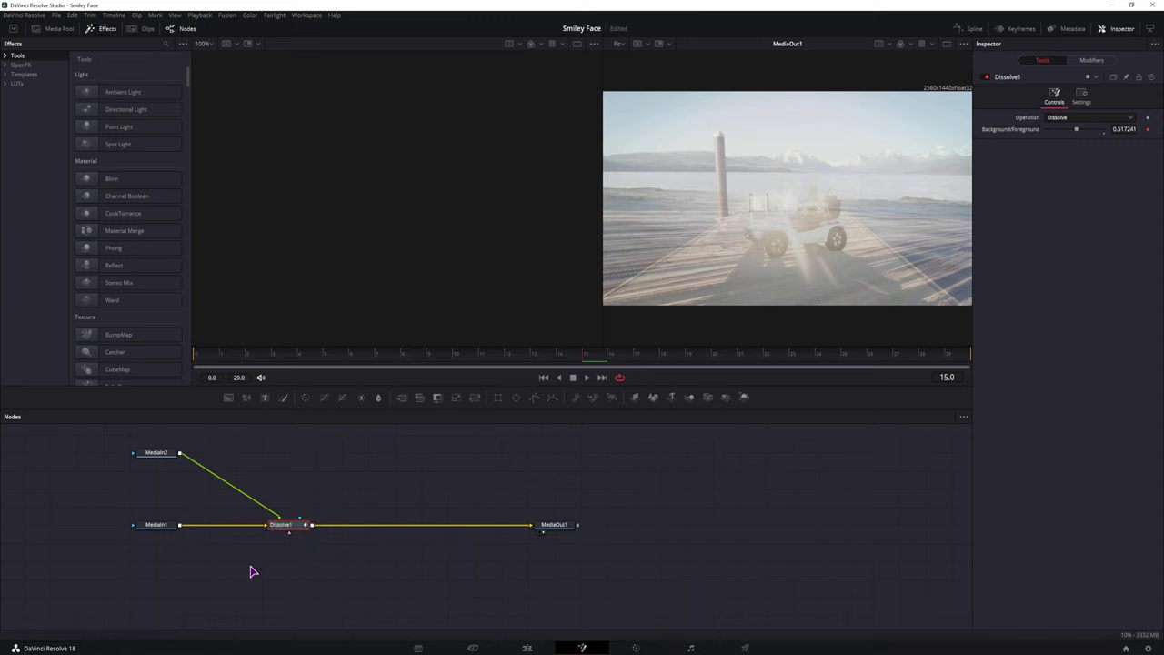
# Paste the copied smiley face nodes into the transition's composition and position them below the Dissolve1 chain.
pyautogui.click(361, 592)
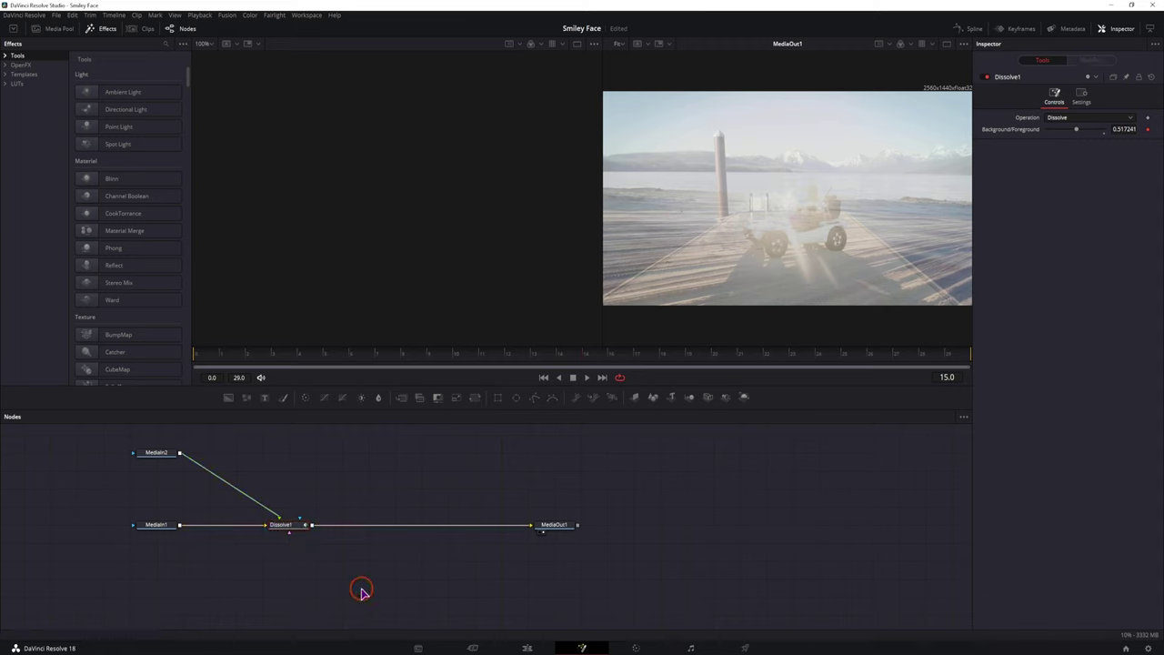
pyautogui.hotkey('ctrl', 'v')
pyautogui.click(460, 611)
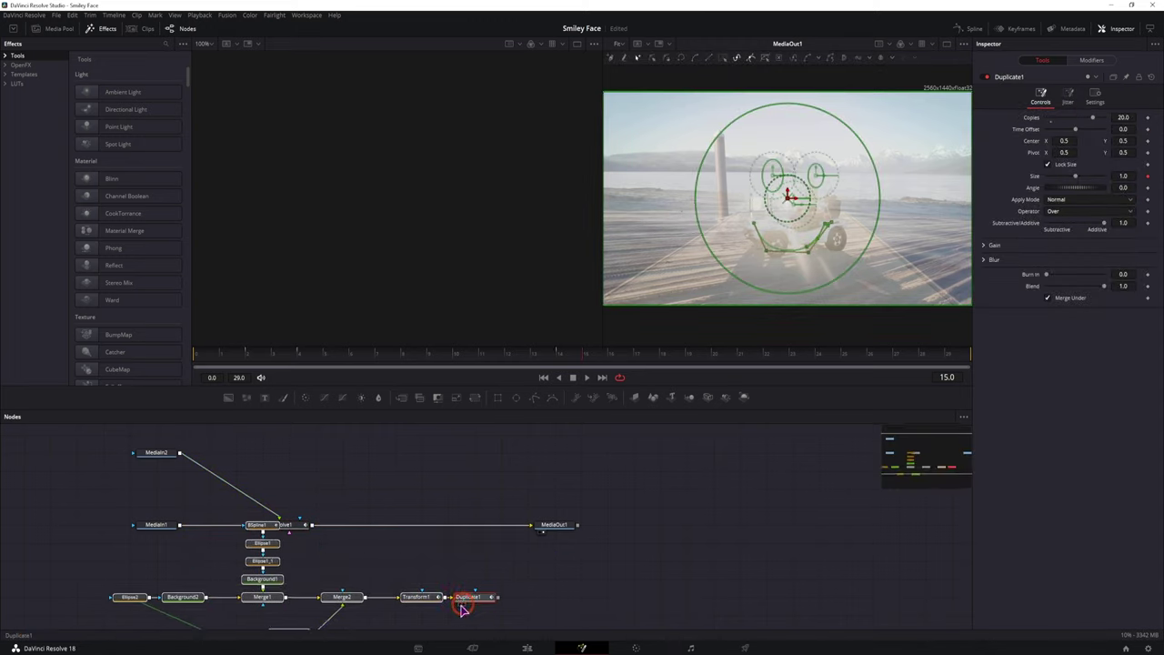
pyautogui.moveTo(460, 611); pyautogui.dragTo(455, 611)
# Merge Duplicate1's output over Dissolve1's output ahead of MediaOut1 and play the transition.
pyautogui.moveTo(452, 561); pyautogui.dragTo(504, 501)
pyautogui.moveTo(524, 555); pyautogui.dragTo(364, 466)
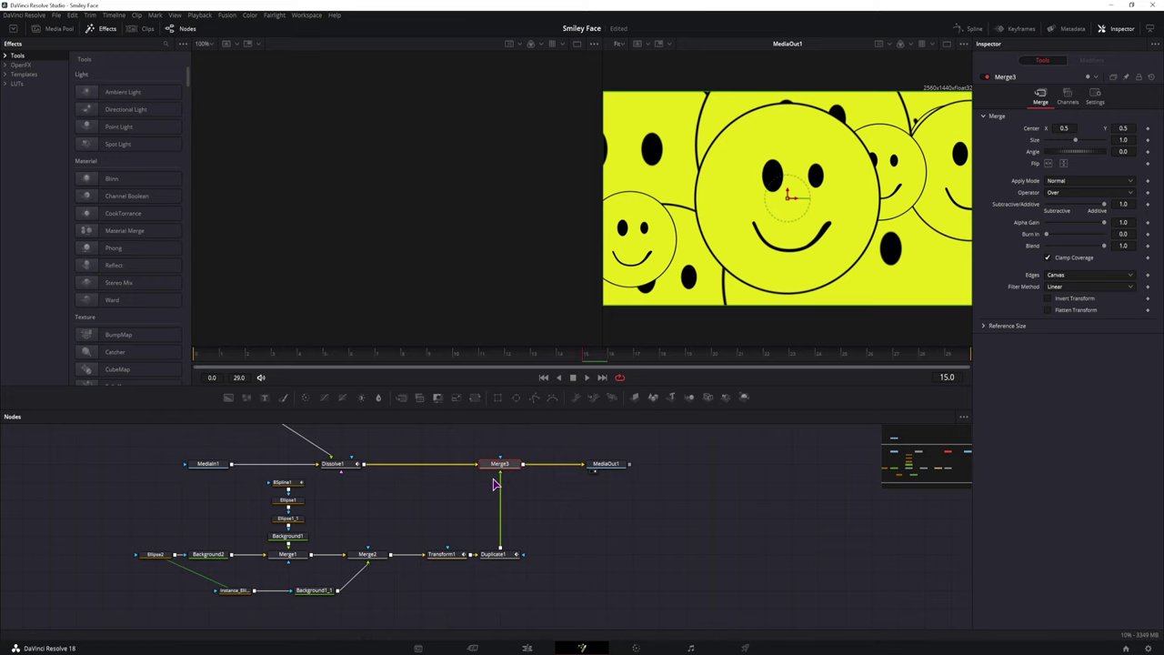
pyautogui.press('space')
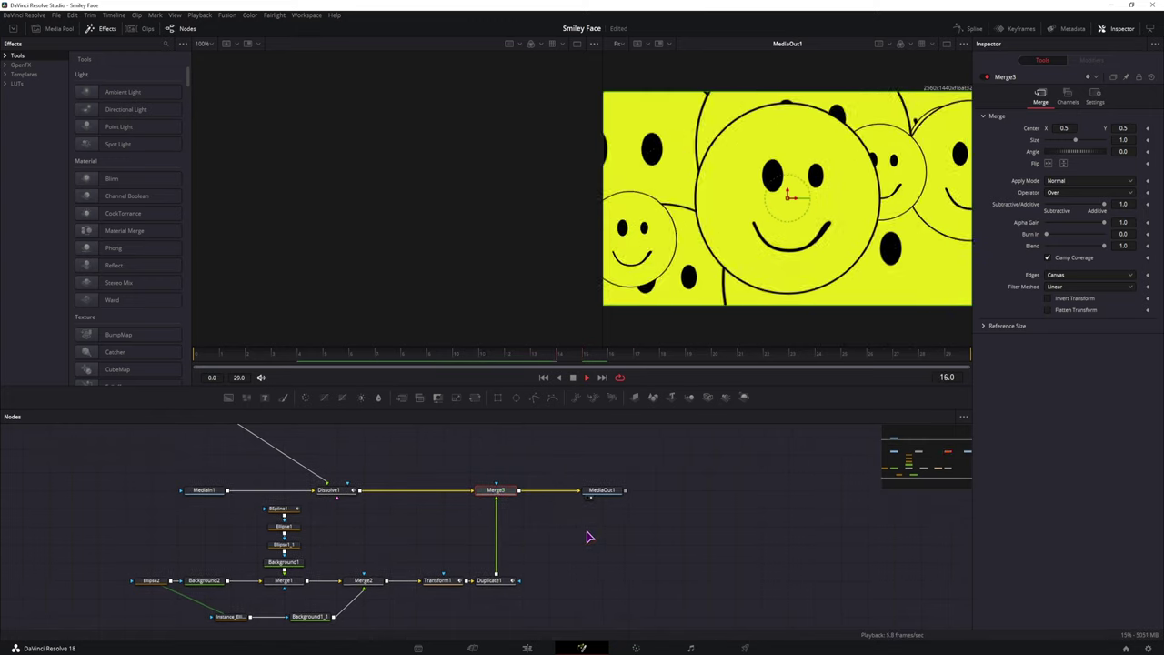
# Scrub through the transition, remove the Background/Foreground keyframe animation from Dissolve1, and set that blend to 0.
pyautogui.click(282, 357)
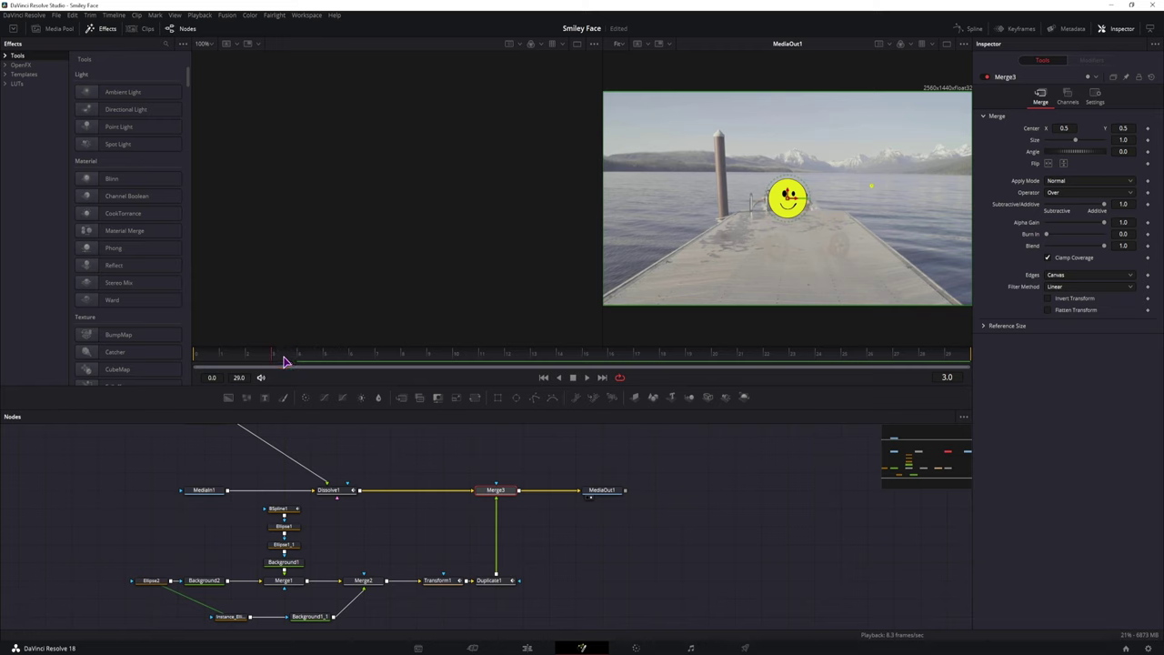
pyautogui.moveTo(295, 361); pyautogui.dragTo(582, 364)
pyautogui.click(338, 493)
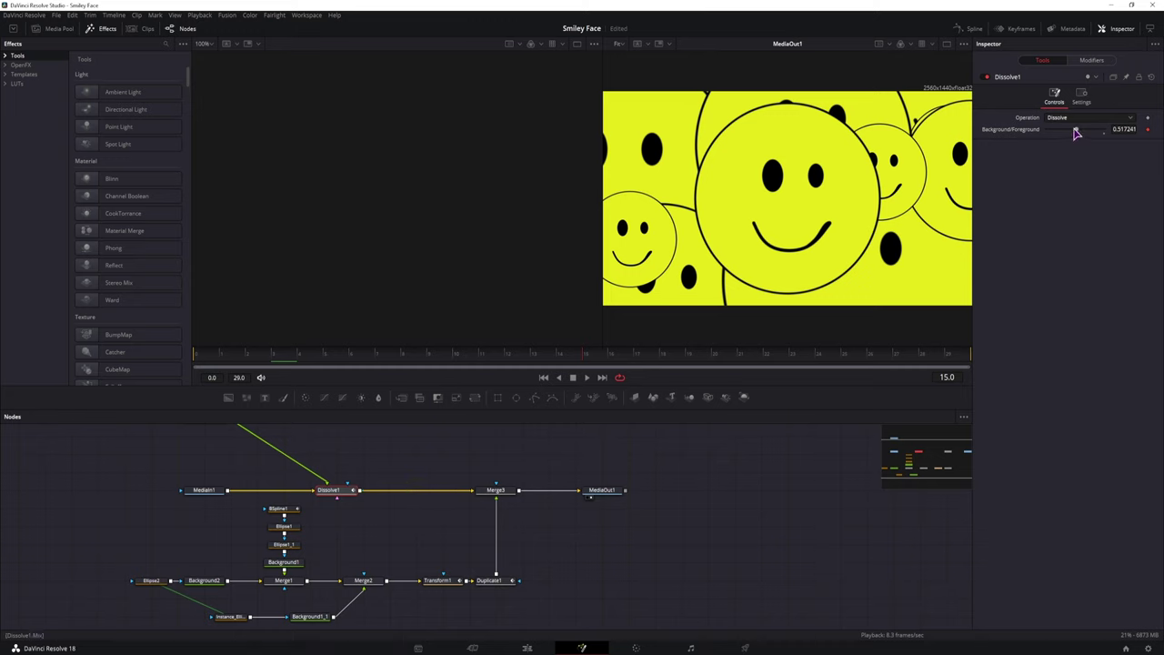
pyautogui.click(1149, 131)
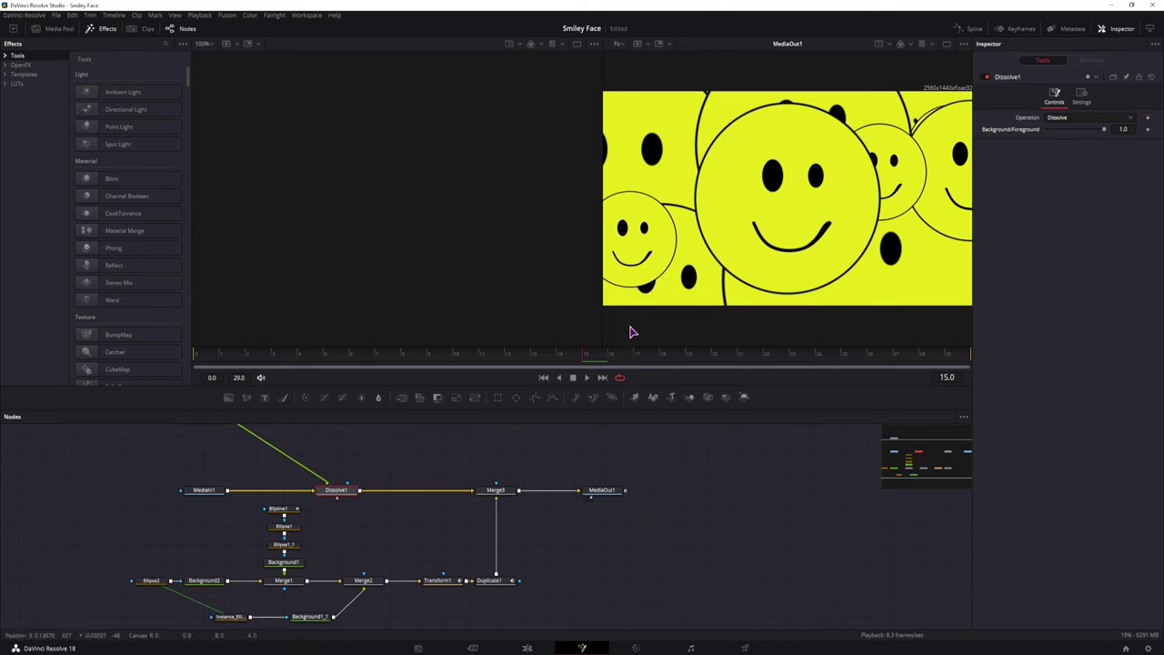
pyautogui.click(292, 358)
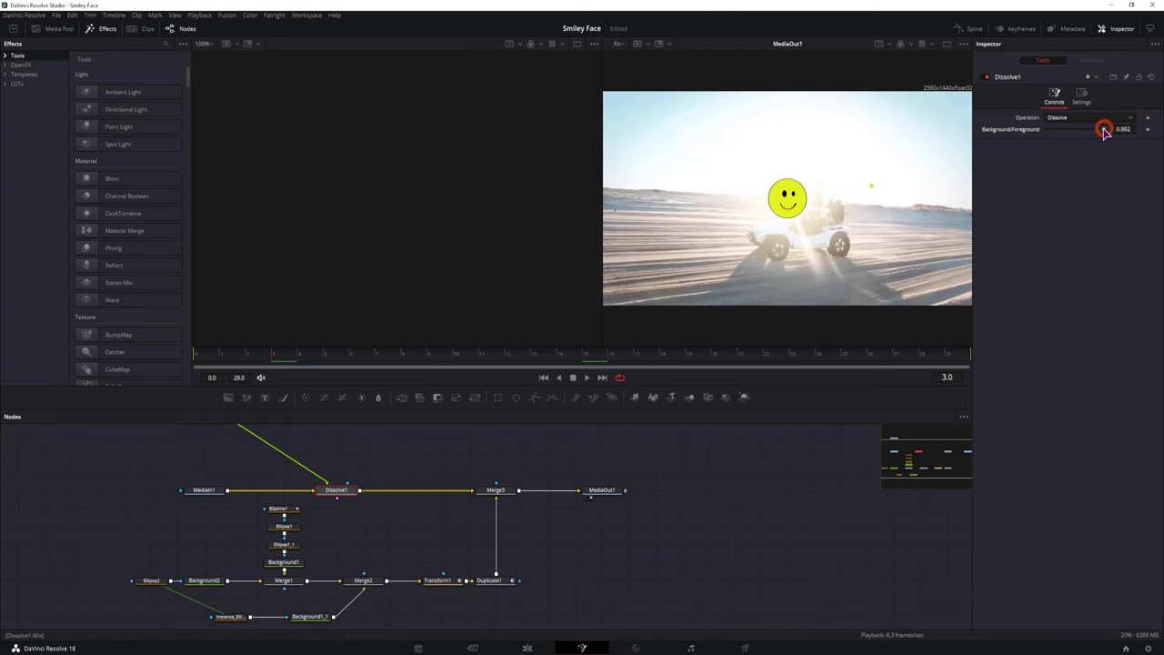
pyautogui.moveTo(1088, 132); pyautogui.dragTo(1005, 135)
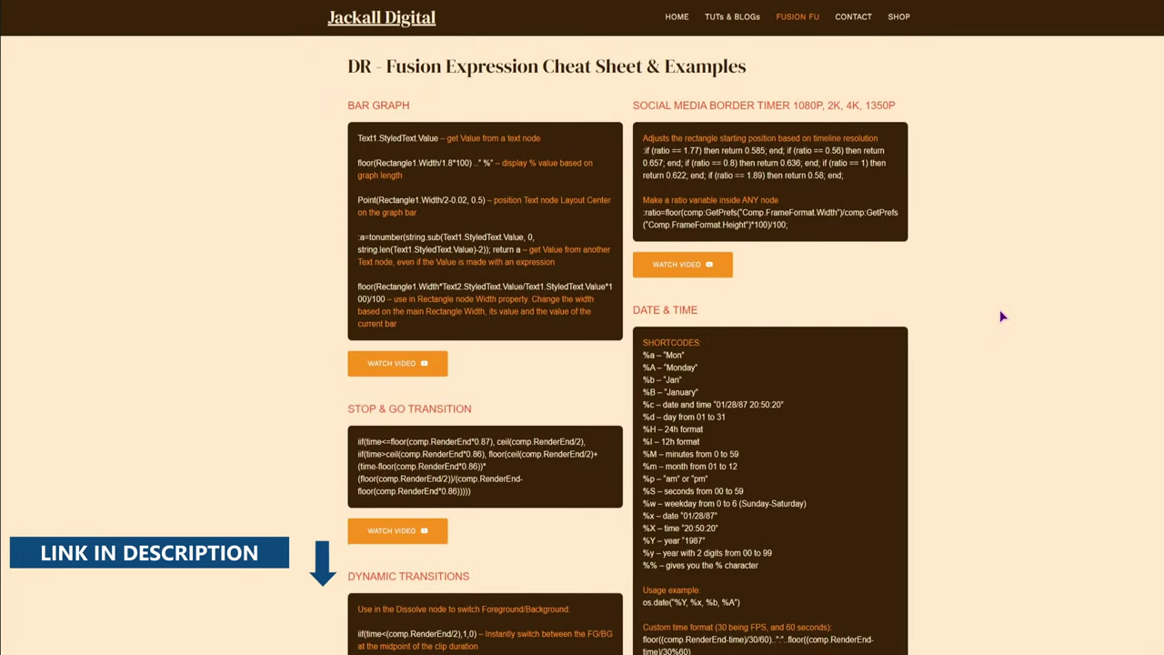
# Copy the expression iif(time<(comp.RenderEnd/2),1,0) from the Dynamic Transitions section of the Jackall Digital cheat sheet web page.
pyautogui.scroll(-4, 1002, 316)
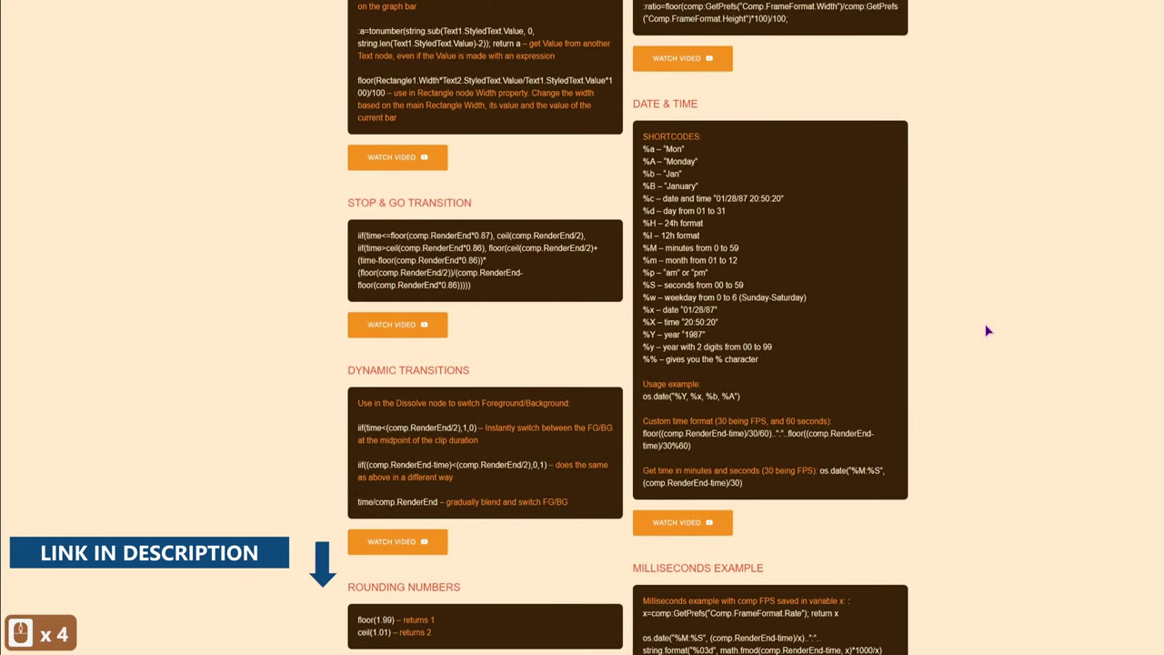
pyautogui.moveTo(357, 428); pyautogui.dragTo(478, 432)
pyautogui.hotkey('ctrl', 'c')
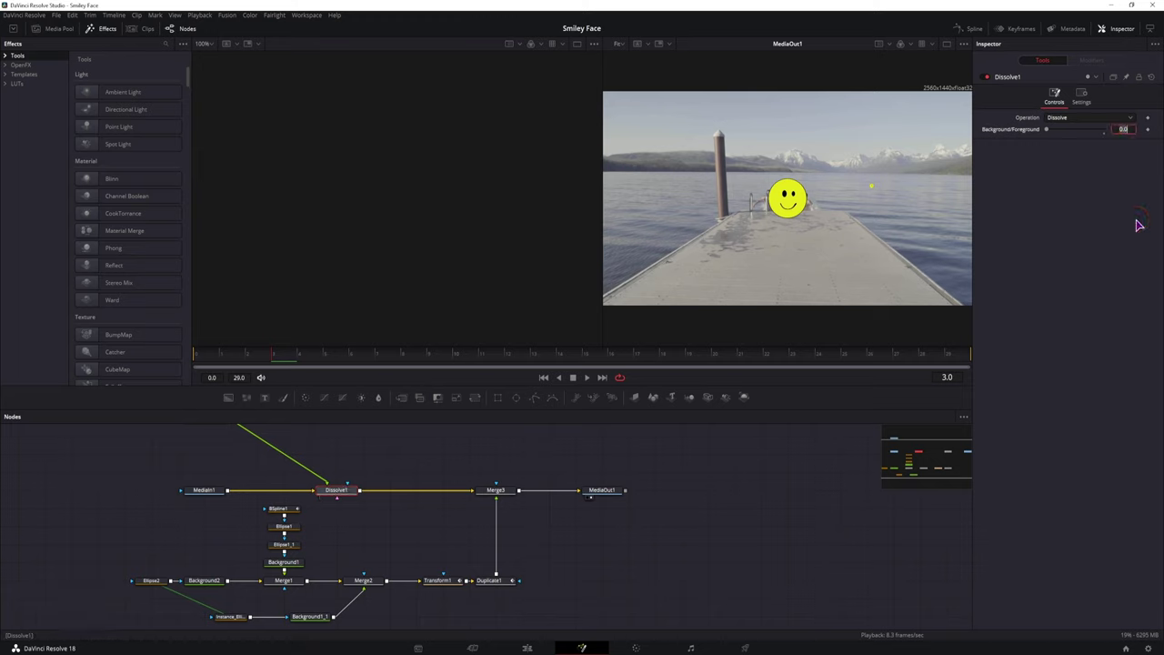
# Back in DaVinci Resolve, apply the copied iif expression to Dissolve1's Background/Foreground value.
pyautogui.press('Return')
pyautogui.click(1082, 139)
pyautogui.hotkey('ctrl', 'v')
pyautogui.click(797, 496)
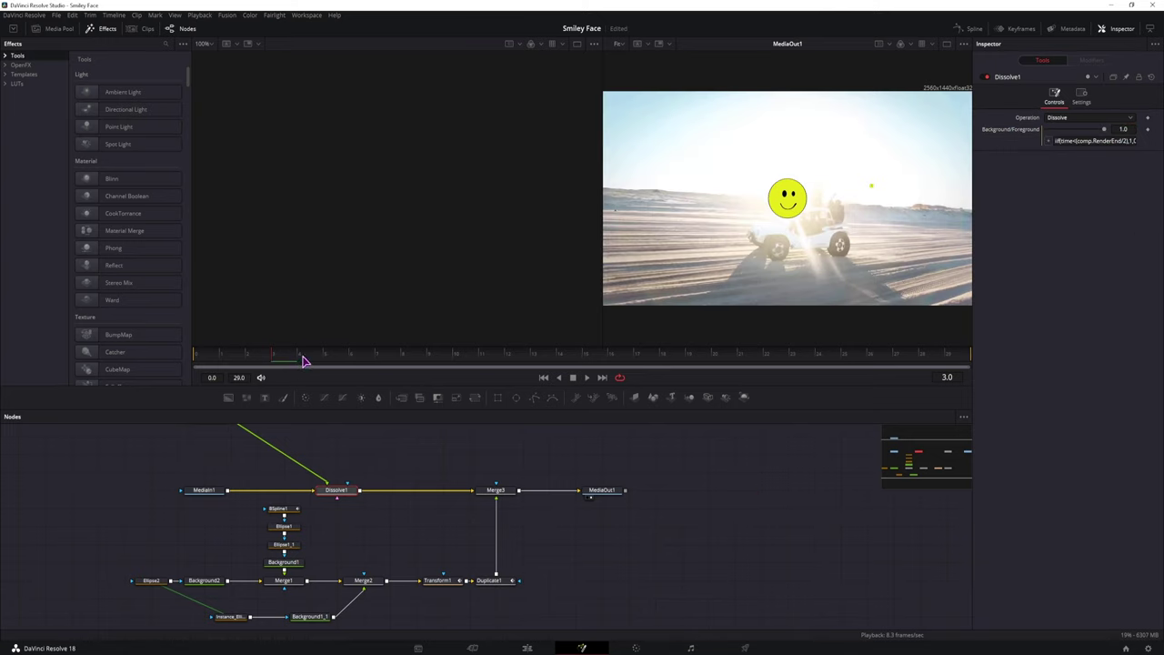
# Return to the Edit page and reopen the transition between the two clips on the Fusion page.
pyautogui.click(527, 648)
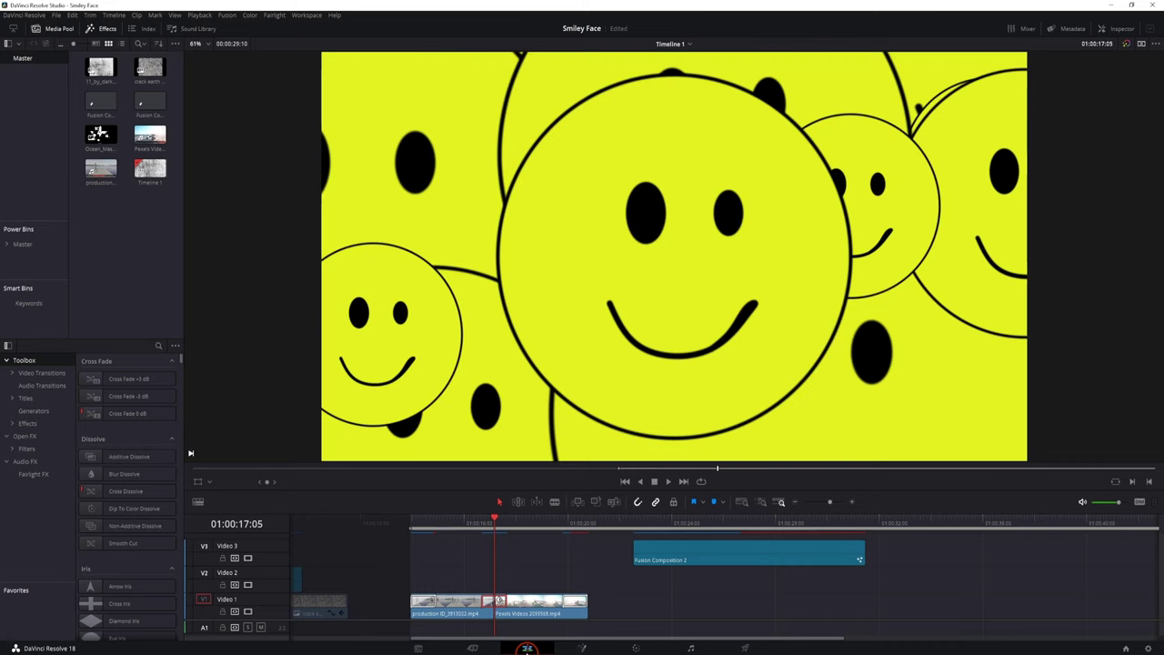
pyautogui.click(455, 562)
pyautogui.rightClick(487, 609)
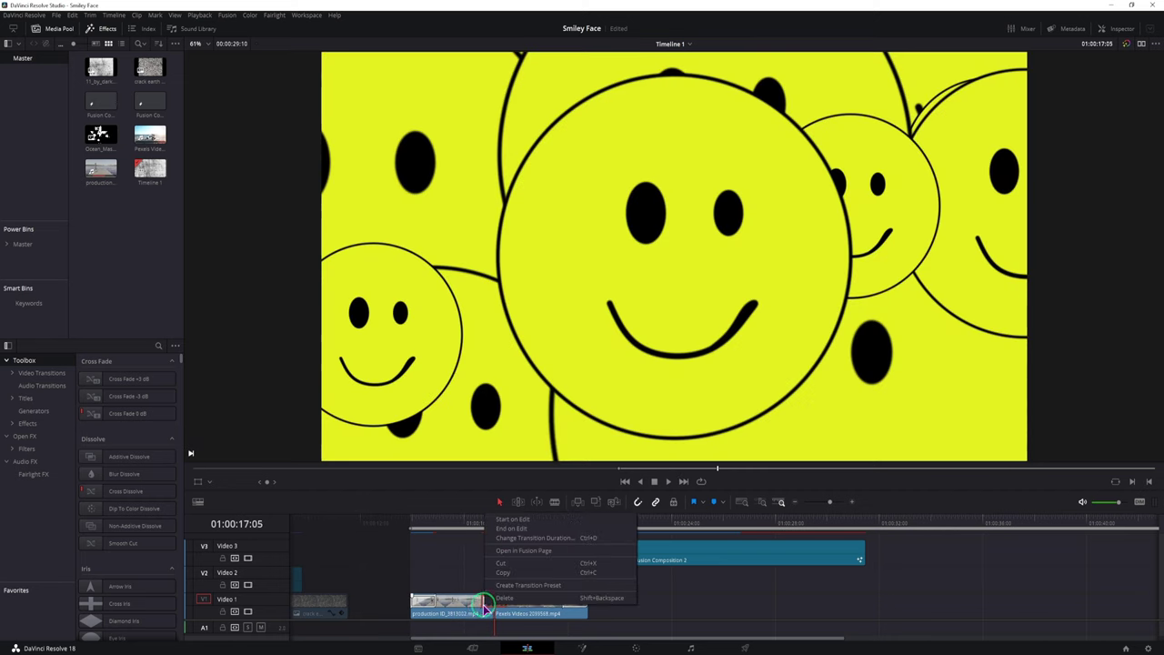
pyautogui.click(526, 552)
pyautogui.click(262, 354)
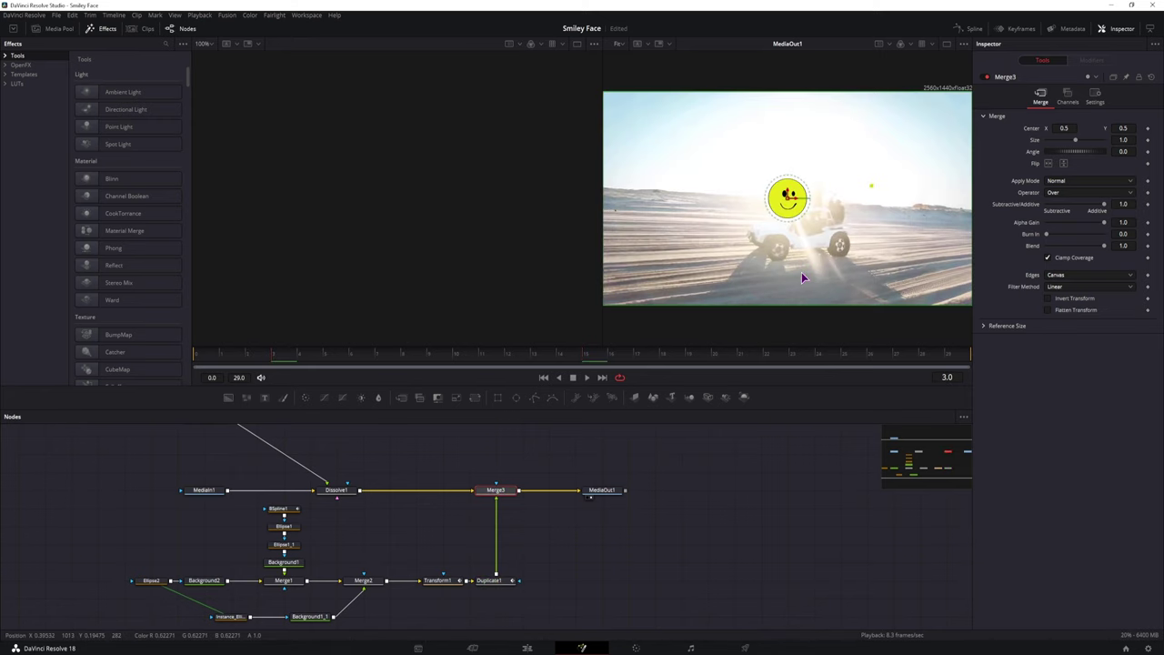
# Swap the background and foreground inputs of Dissolve1 and scrub through the transition to check the clip order.
pyautogui.click(336, 490)
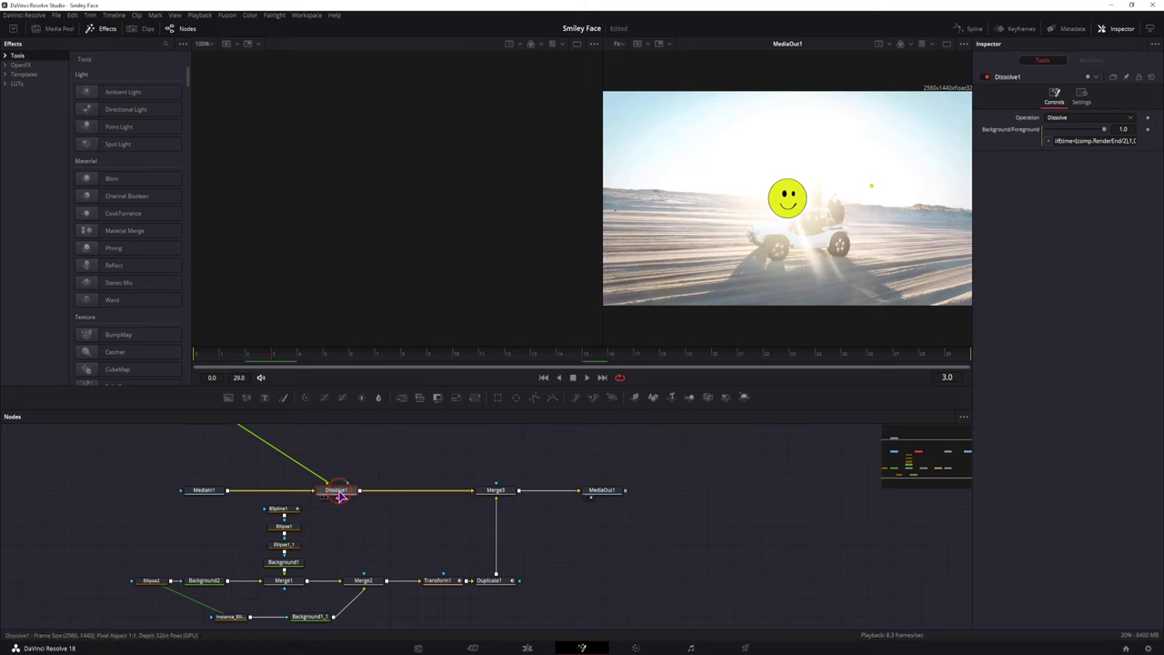
pyautogui.press('ctrl')
pyautogui.hotkey('ctrl', 't')
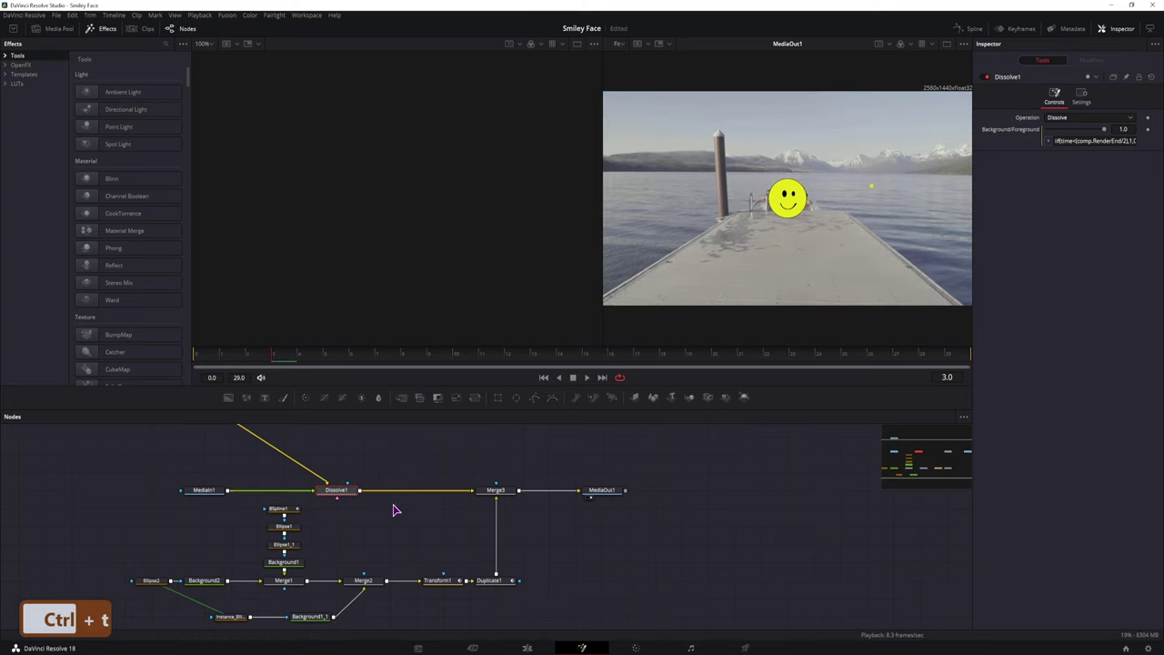
pyautogui.moveTo(304, 364); pyautogui.dragTo(516, 367)
pyautogui.moveTo(657, 366); pyautogui.dragTo(931, 366)
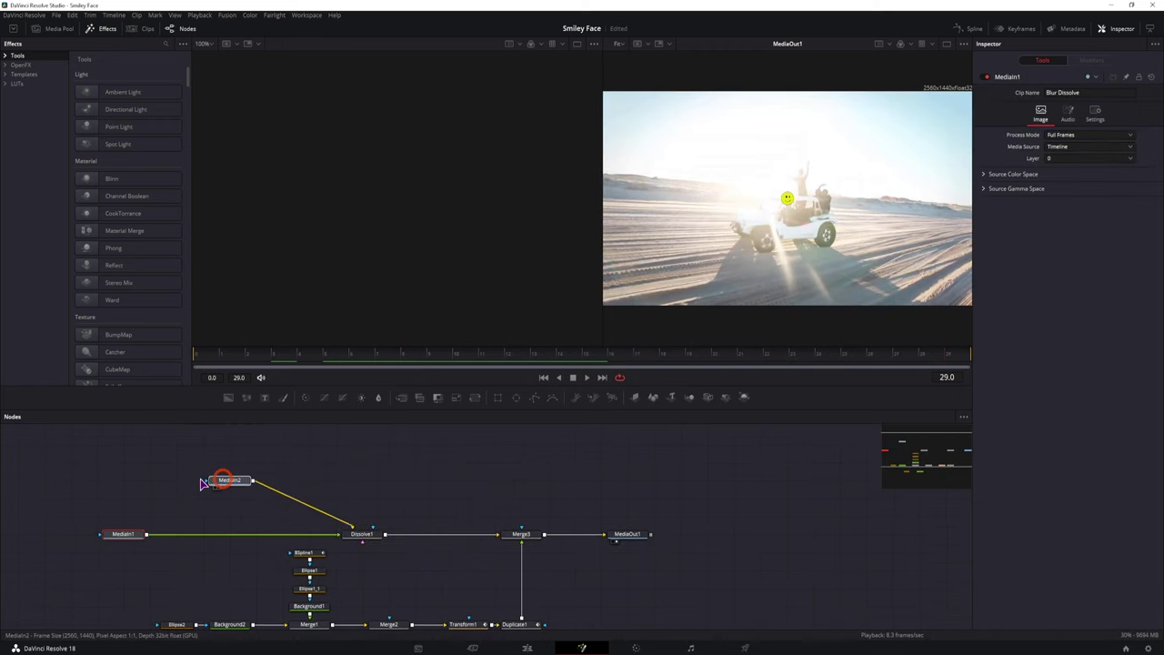
# Select all nodes between the MediaIn nodes and MediaOut1, including Dissolve1 and Merge3, and group them.
pyautogui.moveTo(221, 411); pyautogui.dragTo(130, 415)
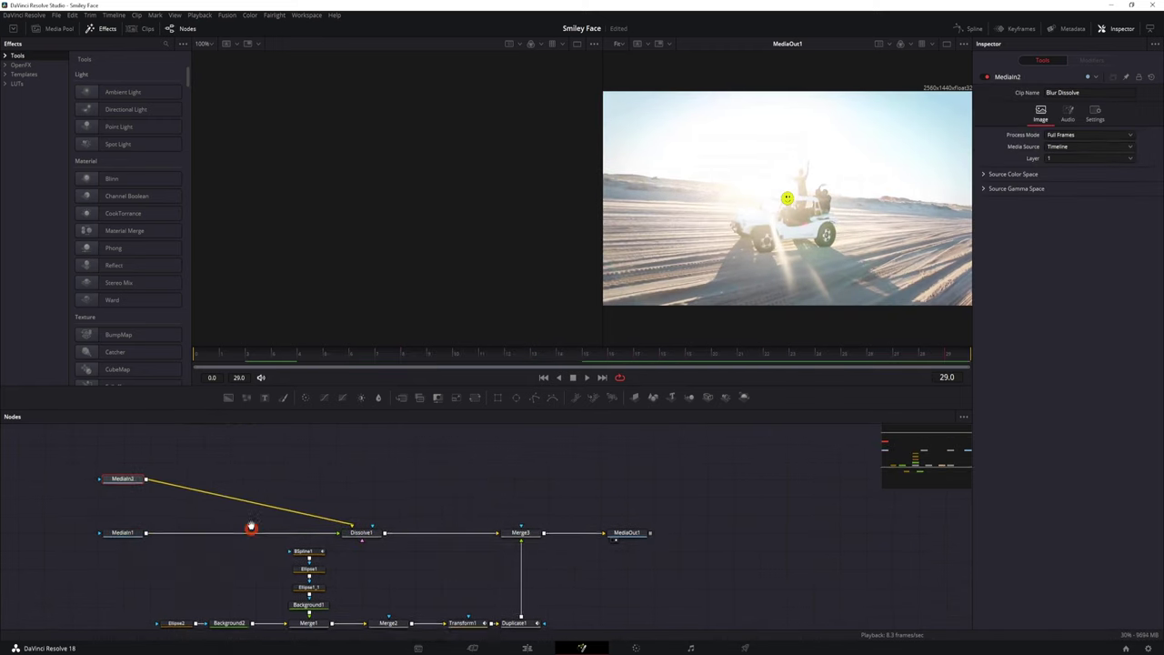
pyautogui.moveTo(247, 519); pyautogui.dragTo(256, 475)
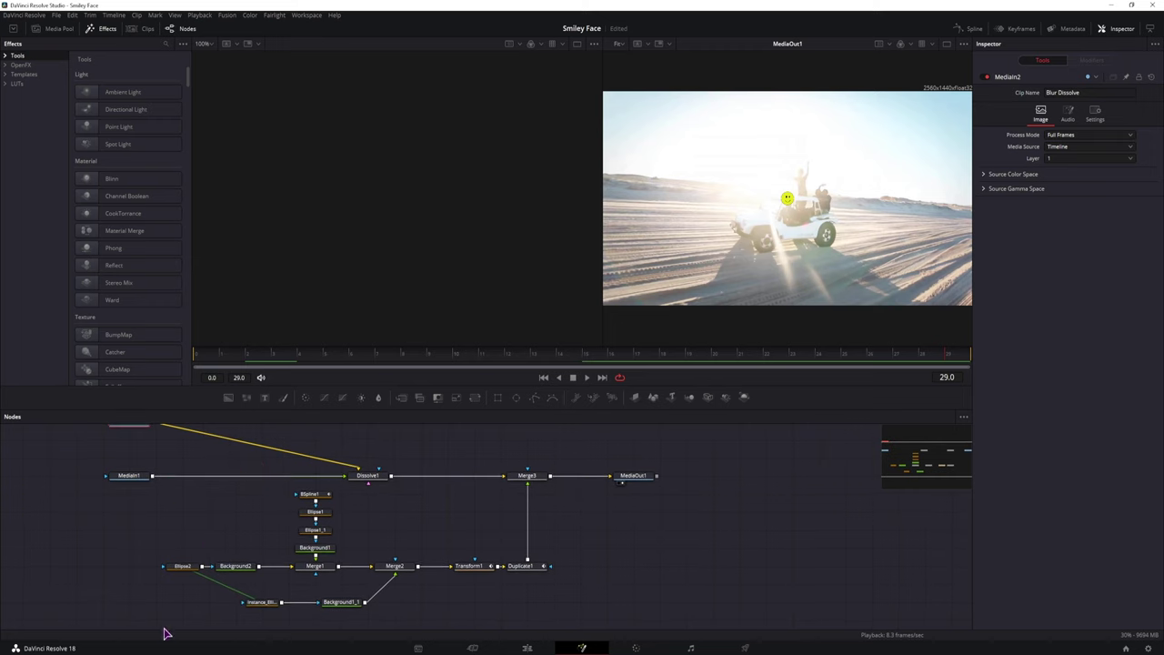
pyautogui.moveTo(165, 629); pyautogui.dragTo(570, 449)
pyautogui.moveTo(433, 454); pyautogui.dragTo(425, 474)
pyautogui.hotkey('ctrl', 'g')
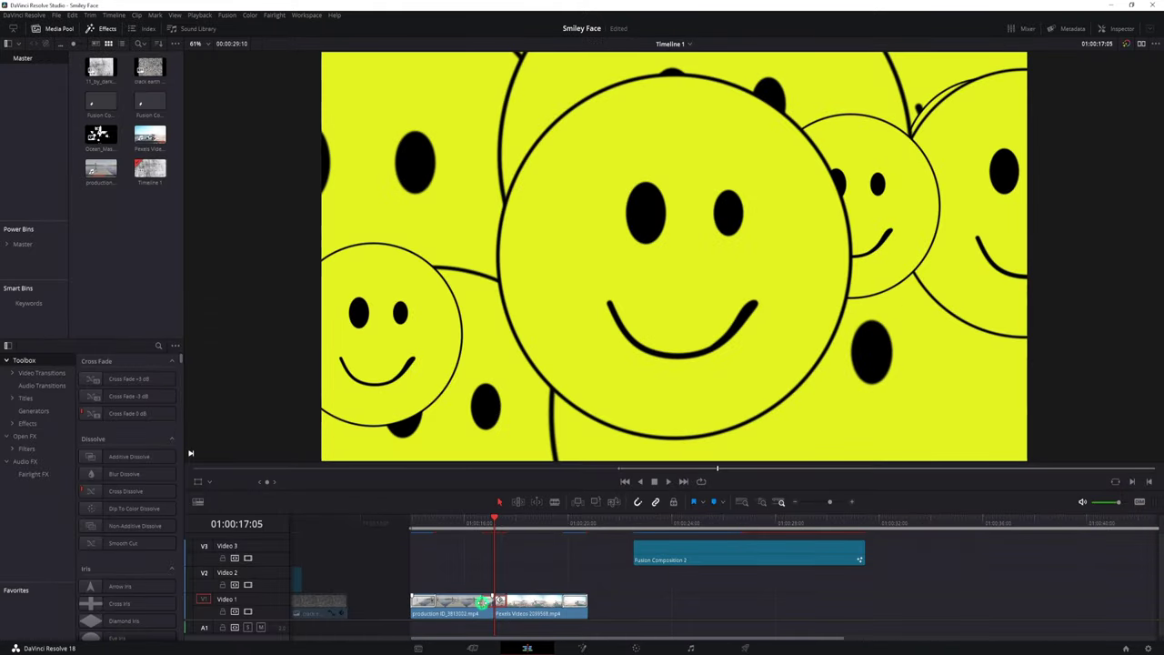
# Create a transition preset named SMILE TUT from the transition between the clips on the Edit page.
pyautogui.rightClick(483, 603)
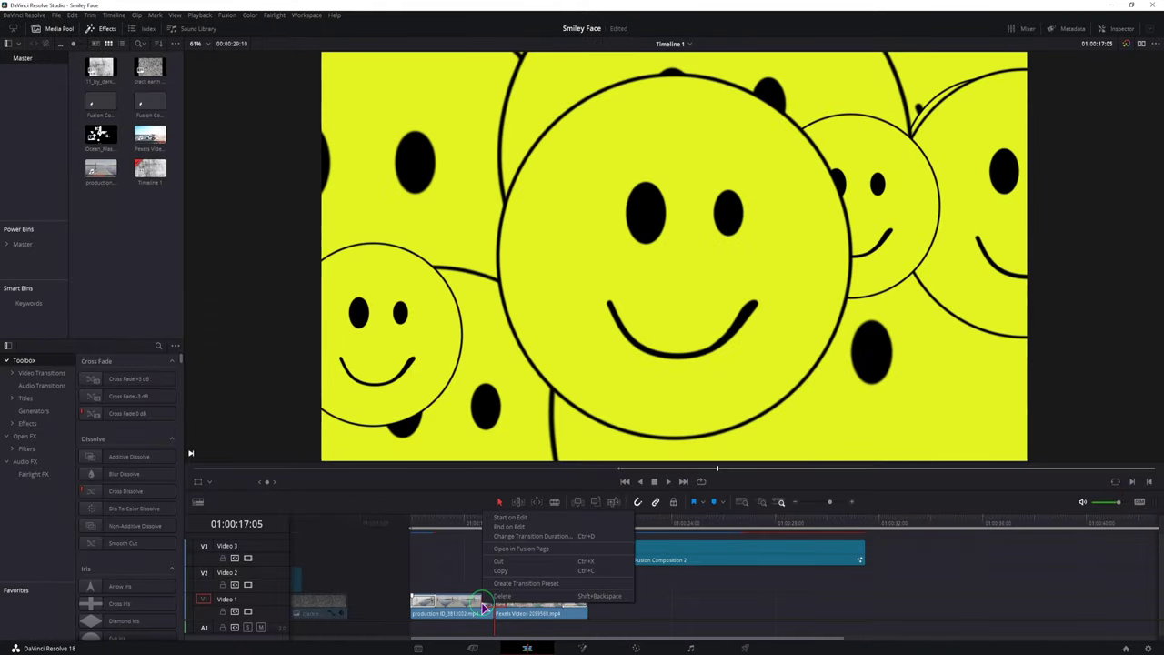
pyautogui.click(528, 584)
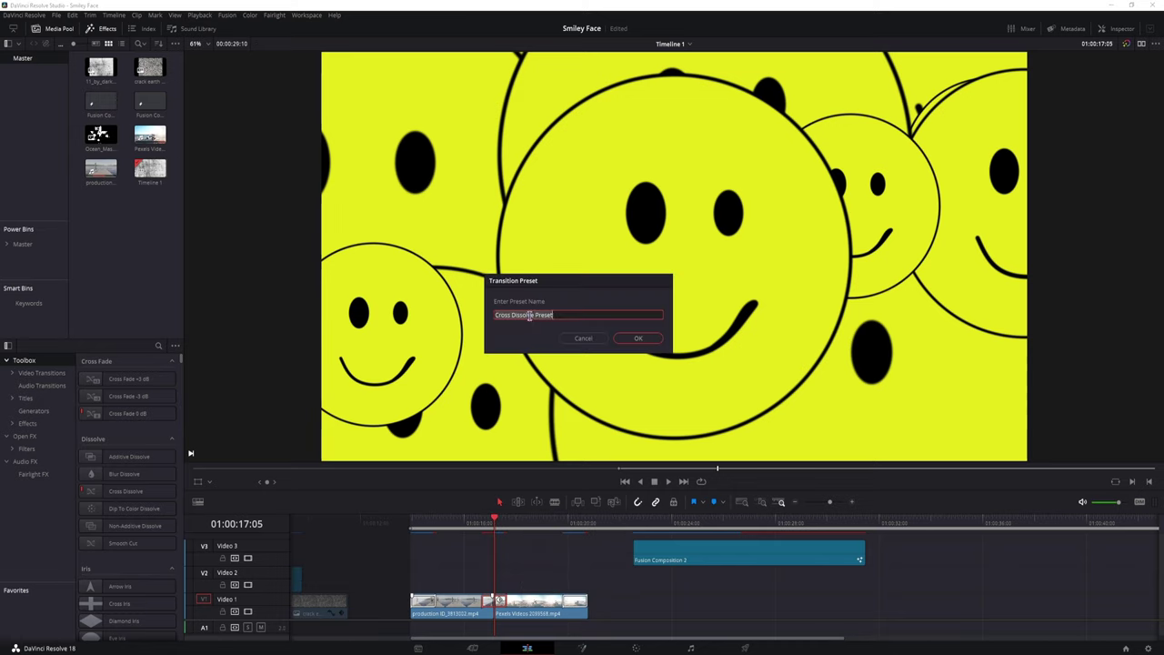
pyautogui.write('SMILE TUT')
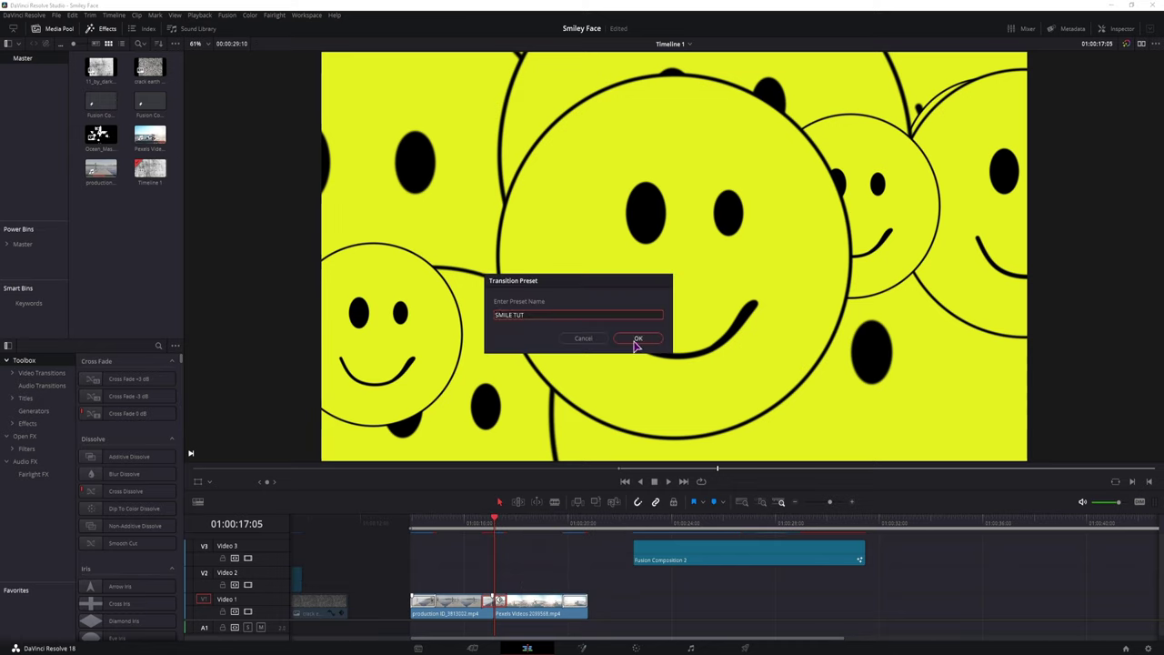
pyautogui.click(636, 338)
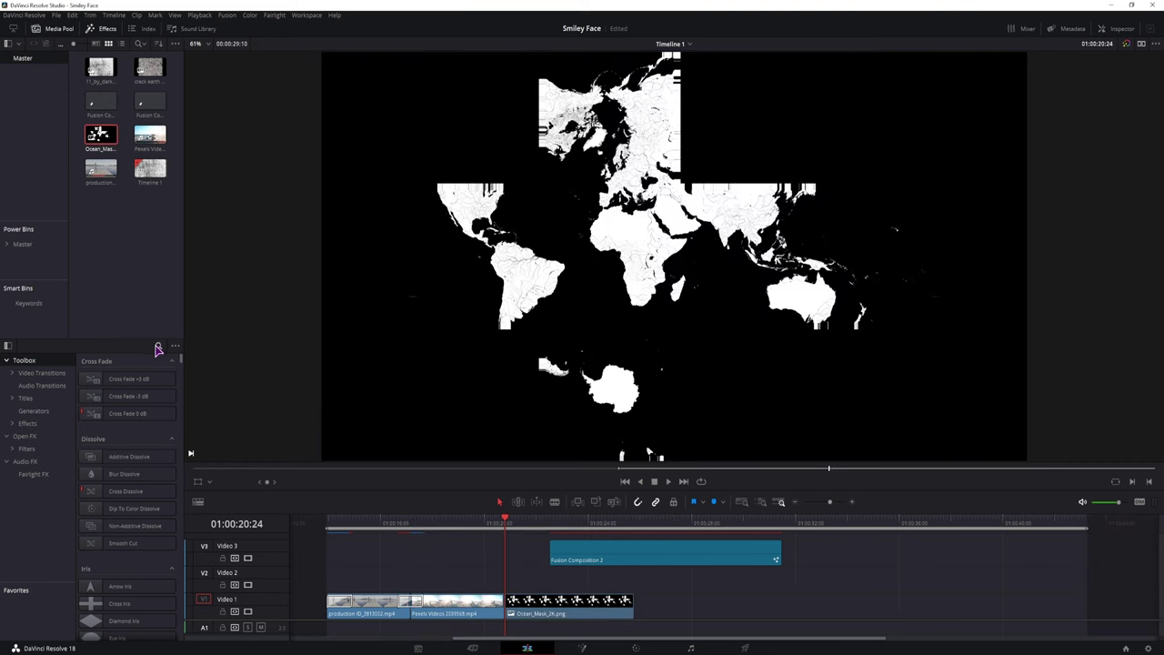
# Search the effects library for smile and select the SMILE TUT transition preset.
pyautogui.click(158, 346)
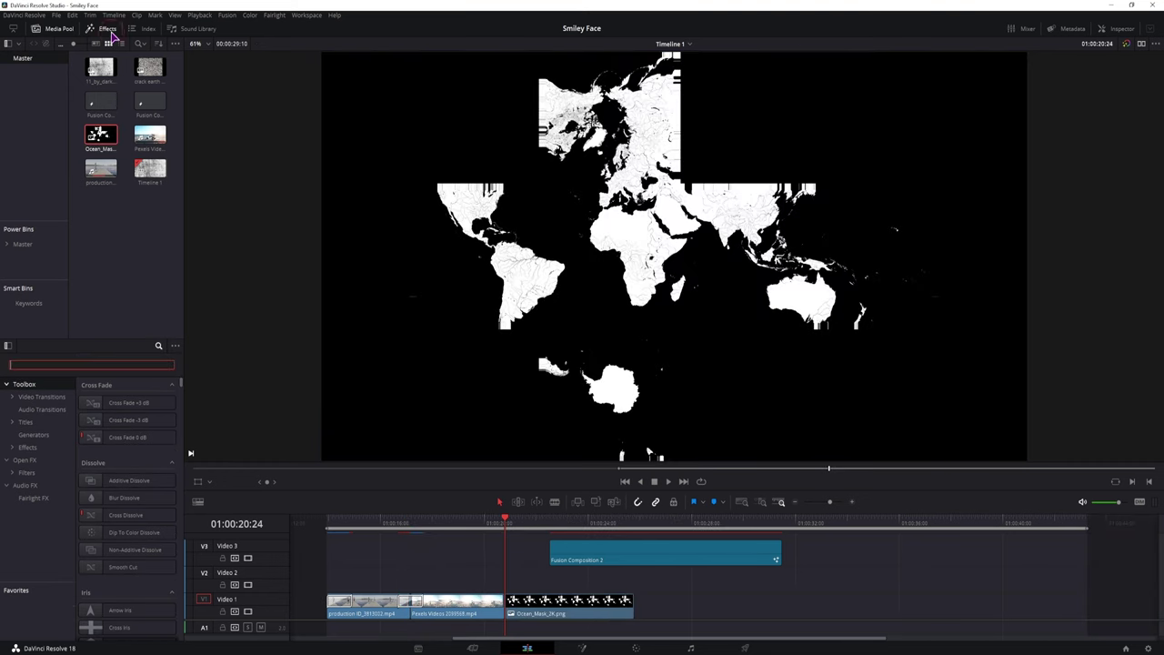
pyautogui.click(109, 31)
pyautogui.click(109, 31)
pyautogui.click(88, 366)
pyautogui.write('smile')
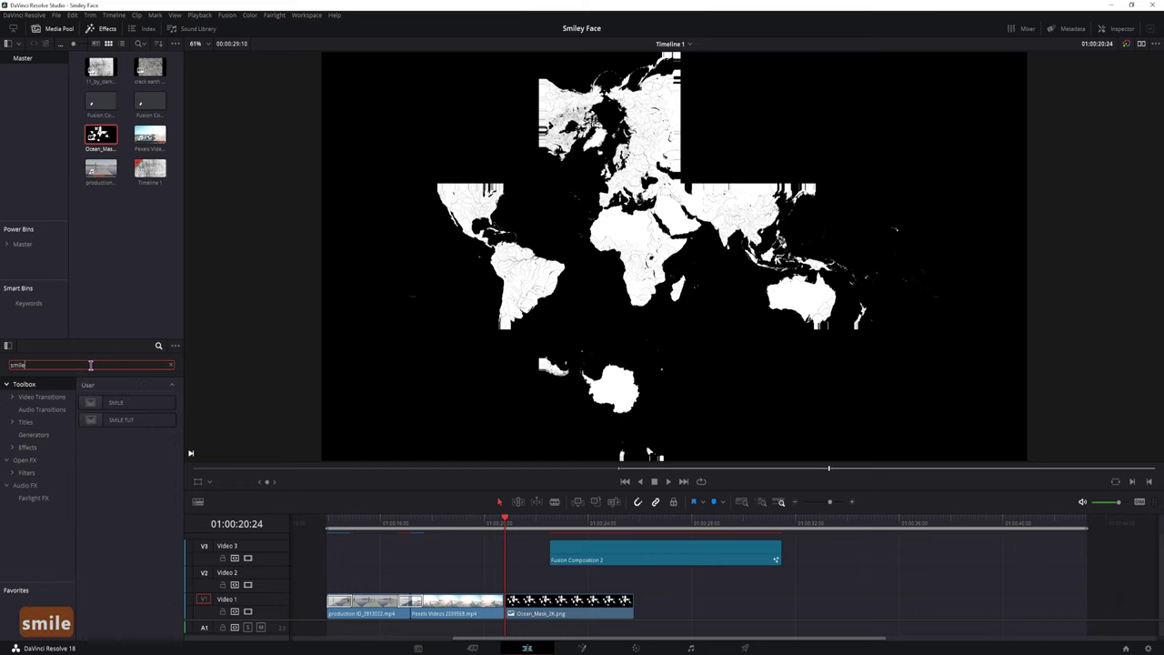
pyautogui.click(102, 421)
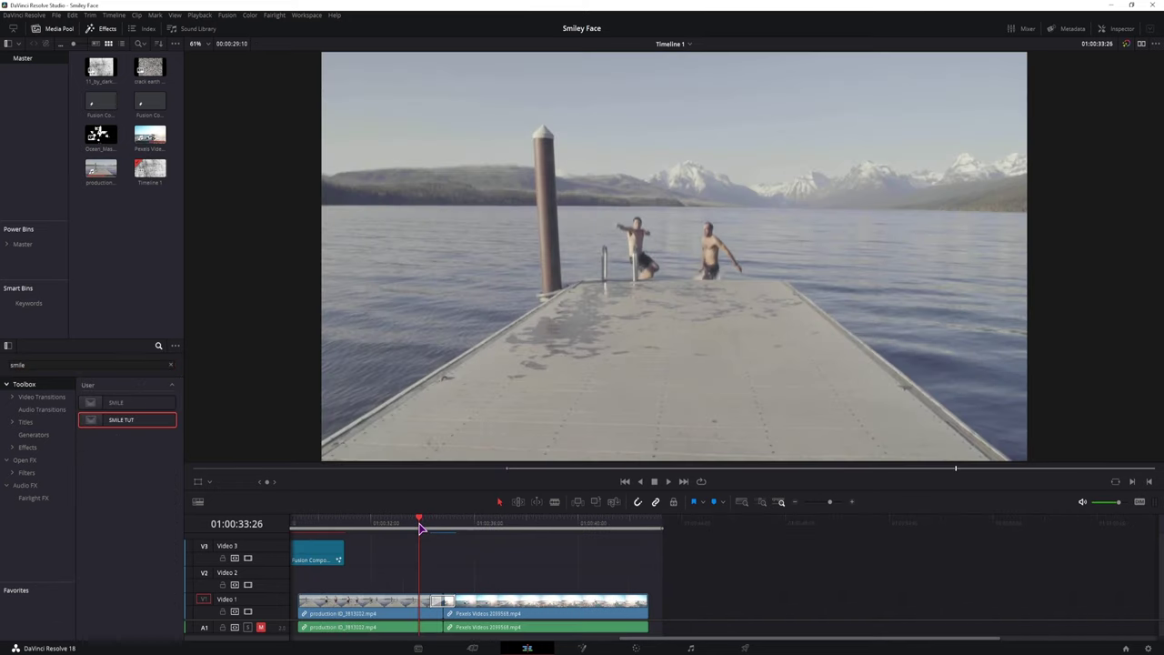
# Play the smiley transition, try lengthening it over the second clip, and undo the lengthening.
pyautogui.press('space')
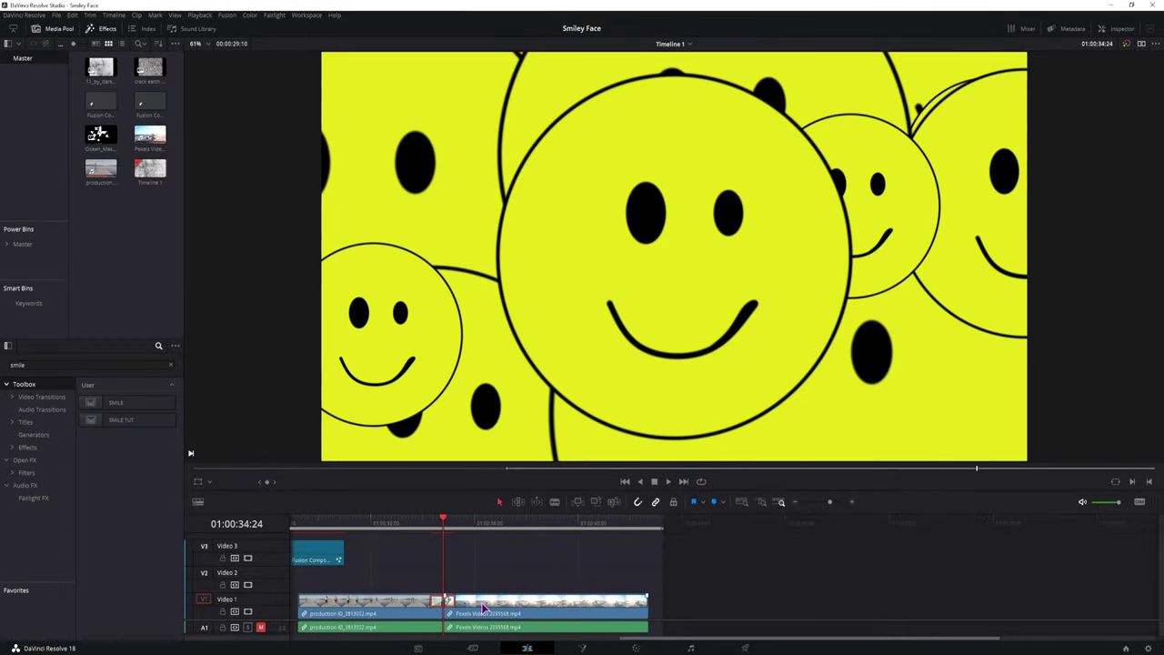
pyautogui.moveTo(455, 602); pyautogui.dragTo(506, 602)
pyautogui.press('space')
# Shorten the smiley transition between the two clips and play it from just before the cut.
pyautogui.press('space')
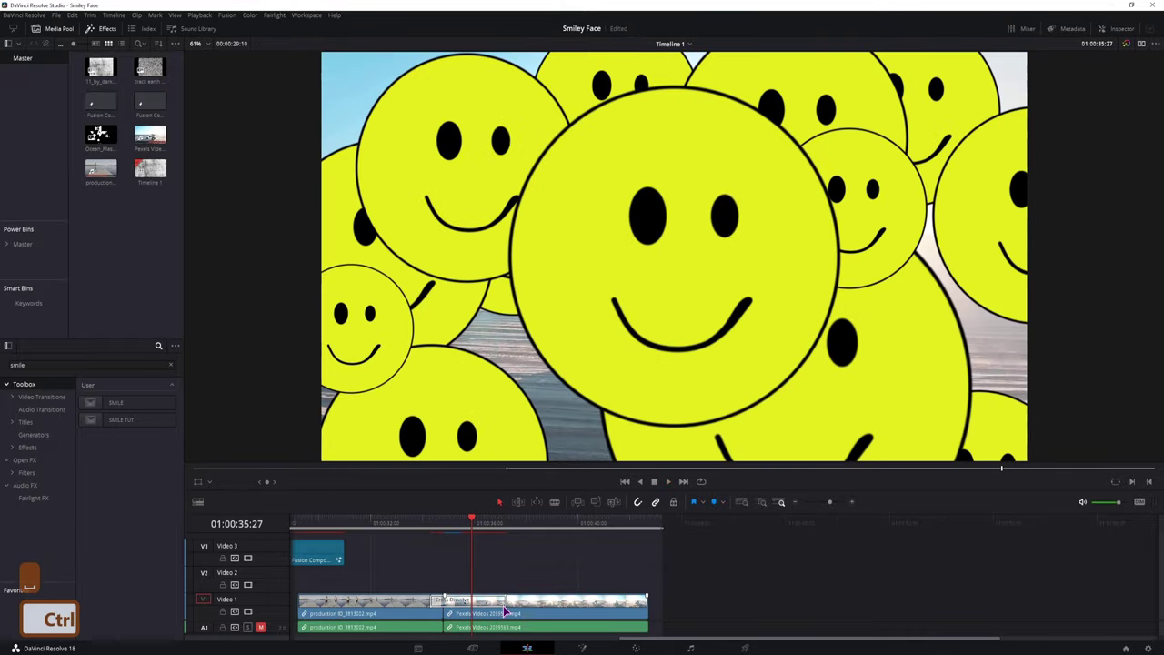
pyautogui.hotkey('ctrl', 'z')
pyautogui.moveTo(455, 600)
pyautogui.mouseDown()
pyautogui.moveTo(503, 601)
pyautogui.moveTo(450, 599)
pyautogui.mouseUp()
pyautogui.click(437, 525)
pyautogui.press('space')
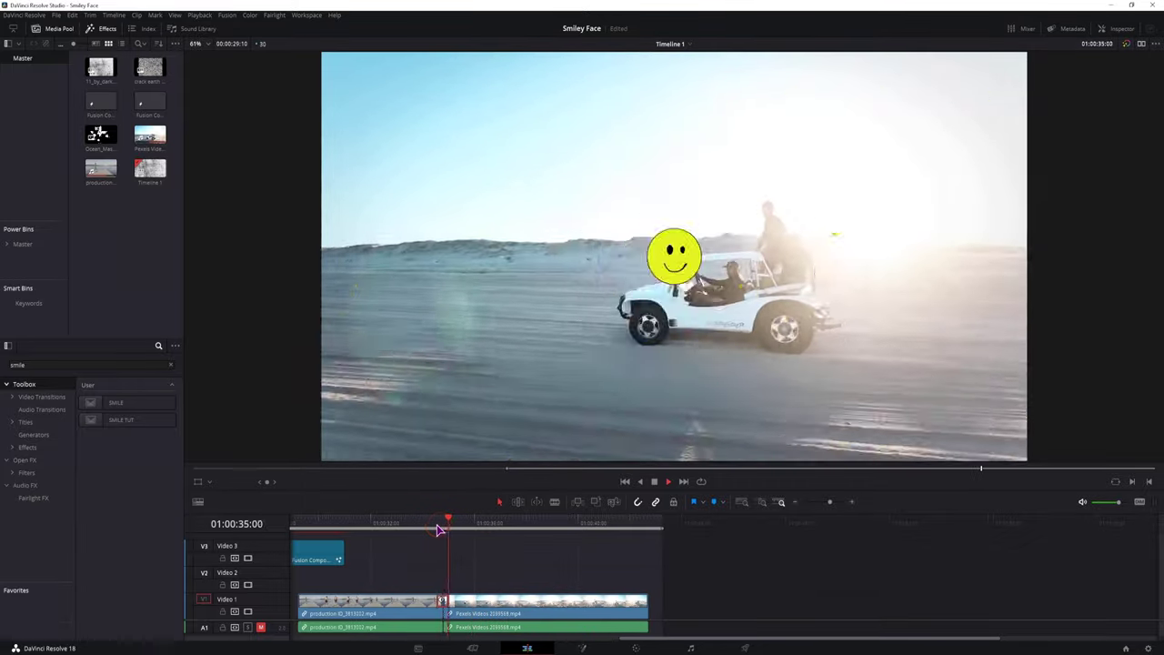